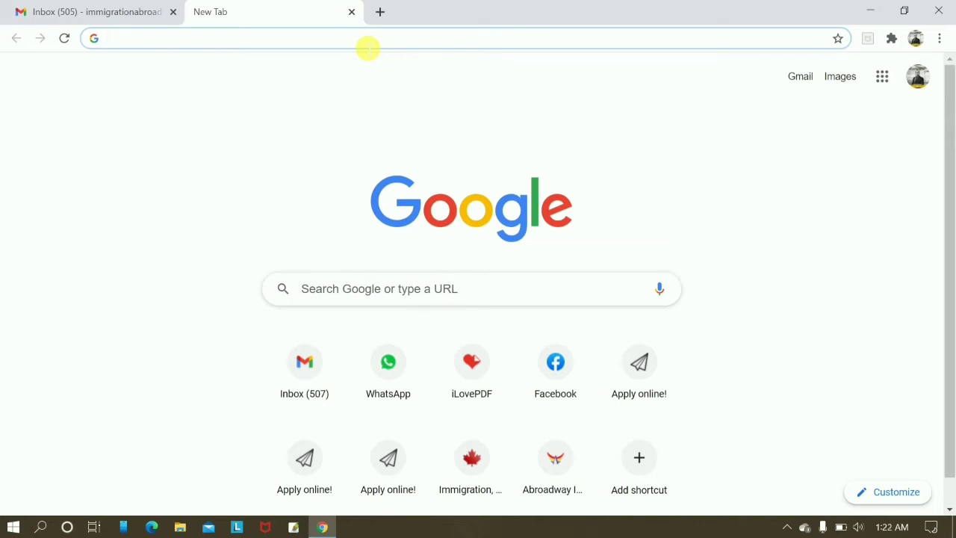
Go to ceac.state.gov in the new Chrome tab to load the CEAC welcome page.
type("ceas")
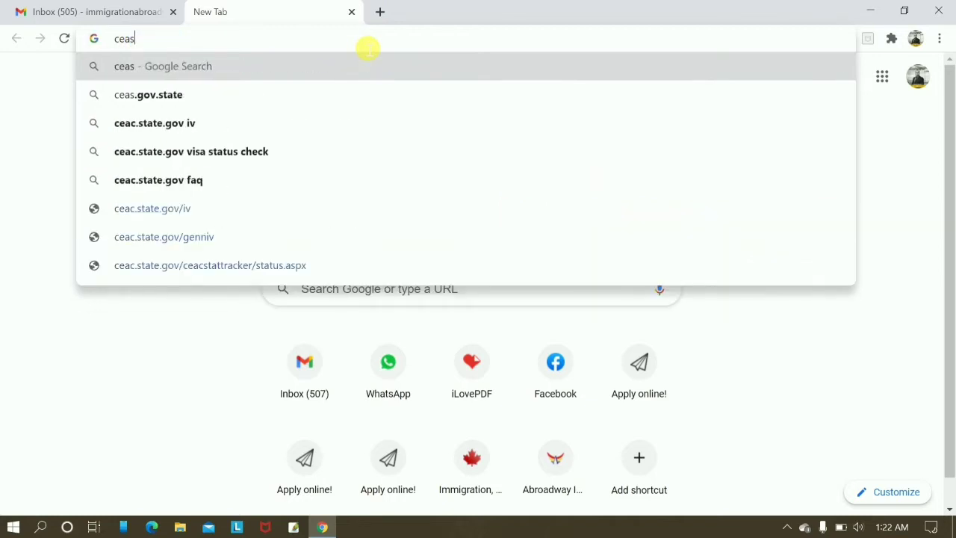
key("BackSpace")
type("c.s")
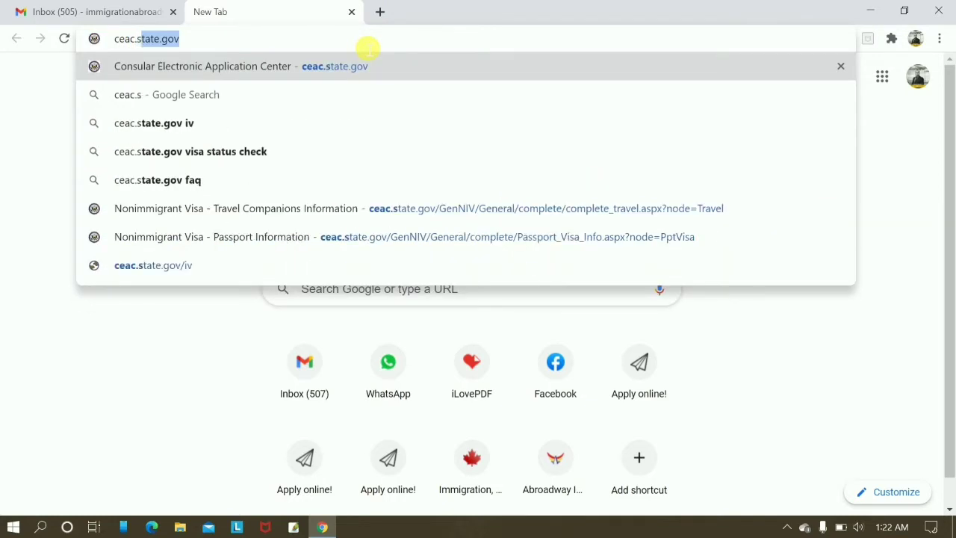
type("ta")
key("BackSpace")
type("tate.gov")
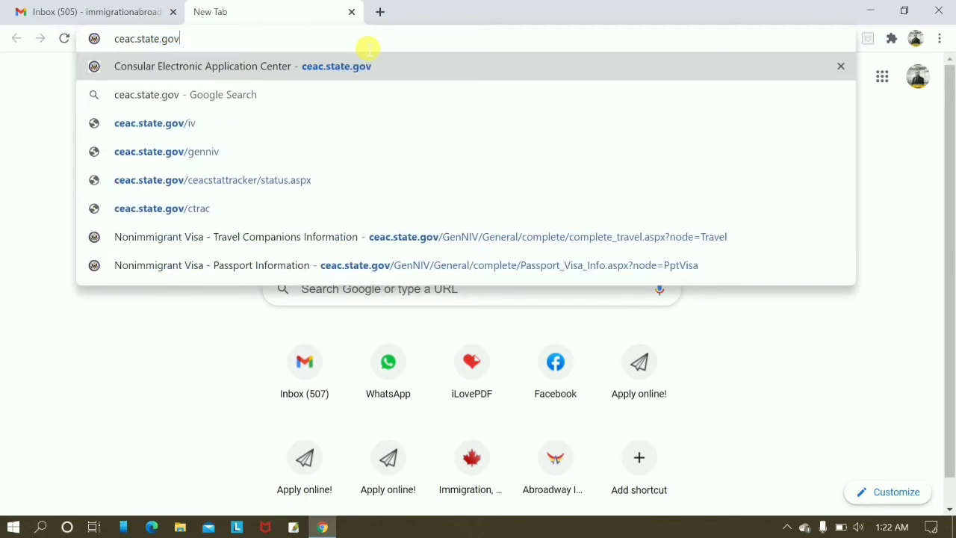
key("Return")
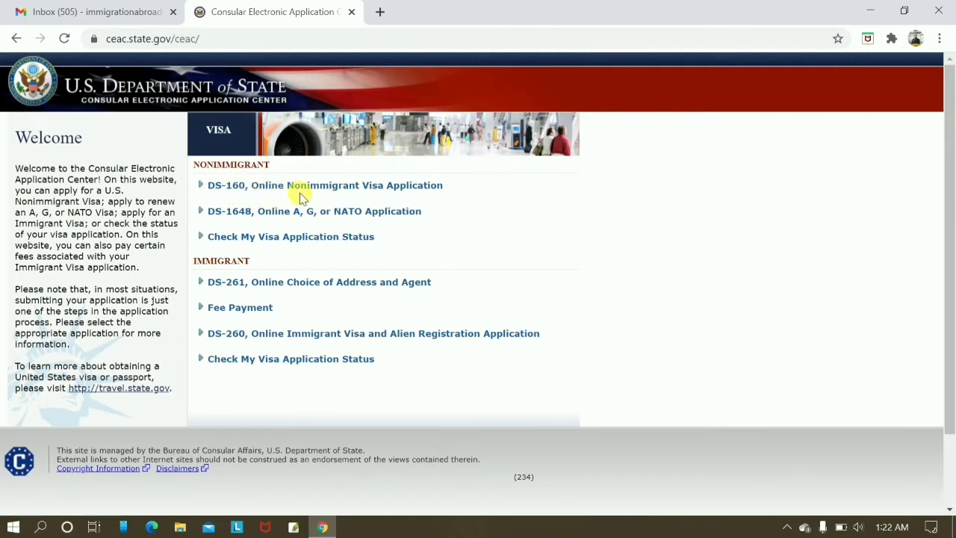
Open the DS-160 application page and choose INDIA, NEW DELHI as the location.
left_click(314, 186)
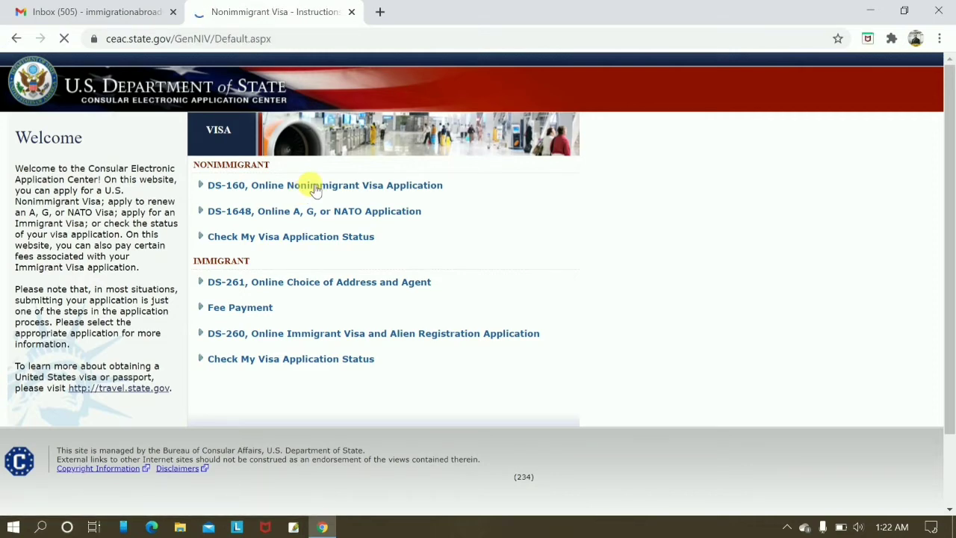
scroll(303, 252, "down", 3)
scroll(302, 253, "up", 3)
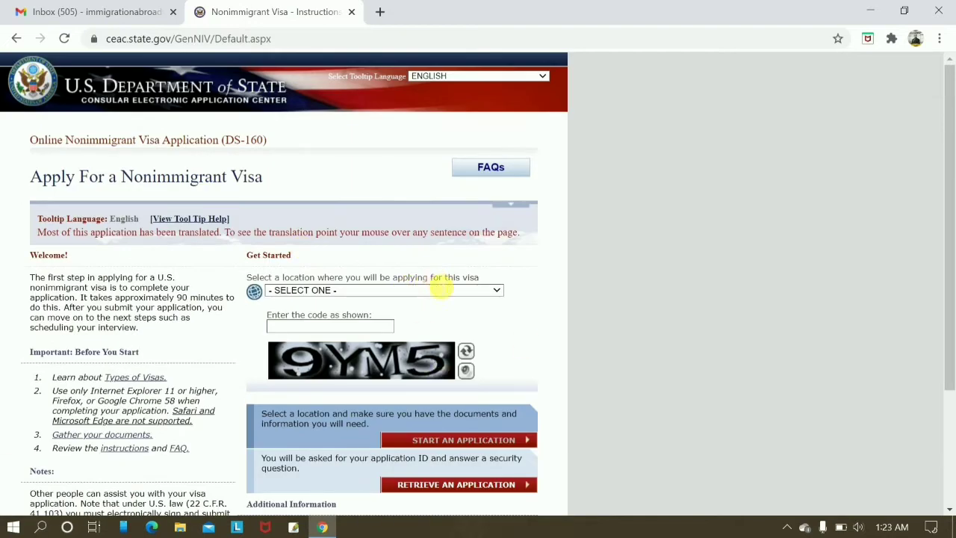
left_click(430, 292)
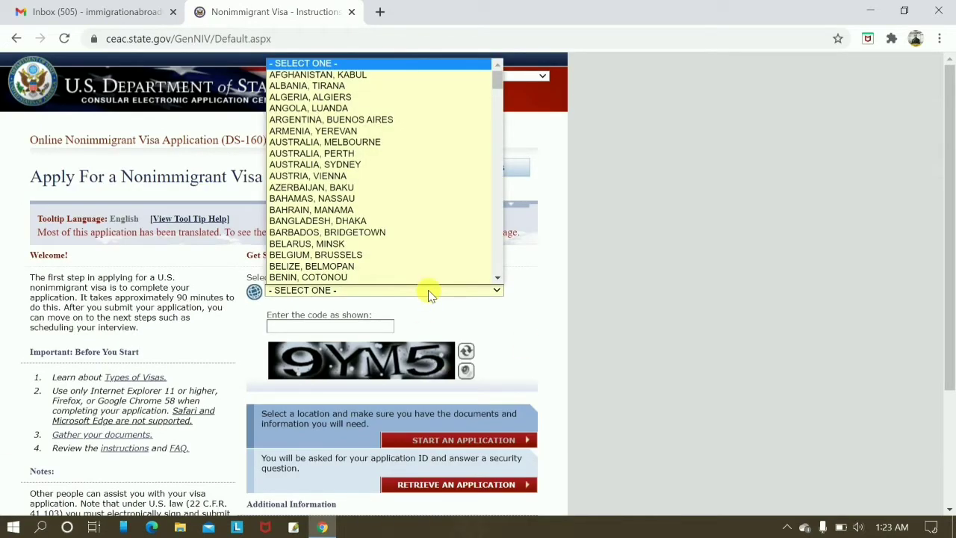
scroll(406, 205, "down", 6)
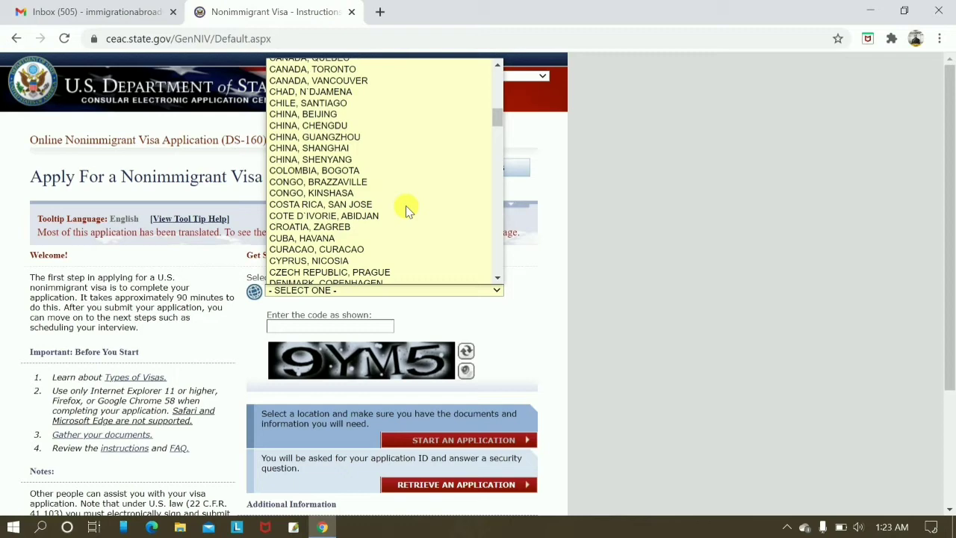
scroll(405, 205, "up", 1)
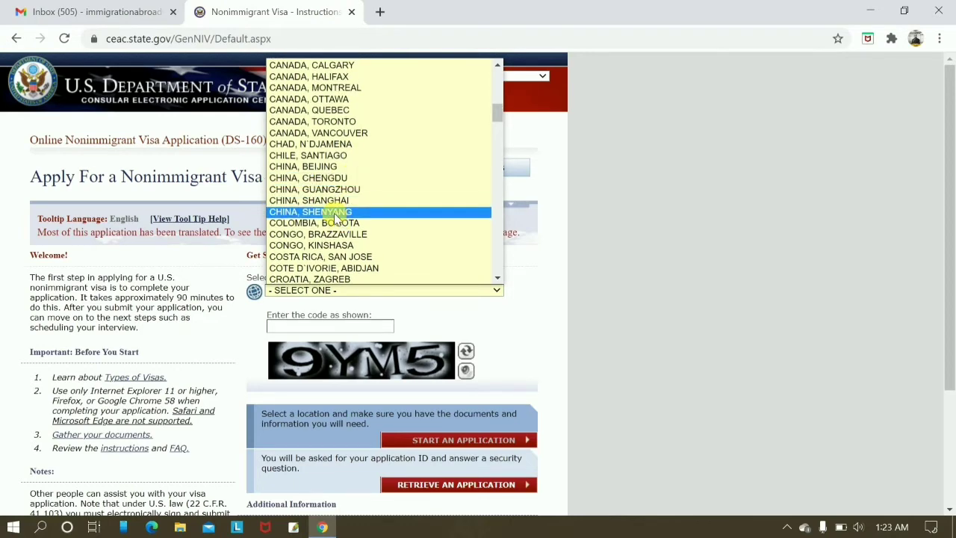
key("i")
key("Down")
key("Down")
key("Down")
key("Down")
key("Down")
key("Down")
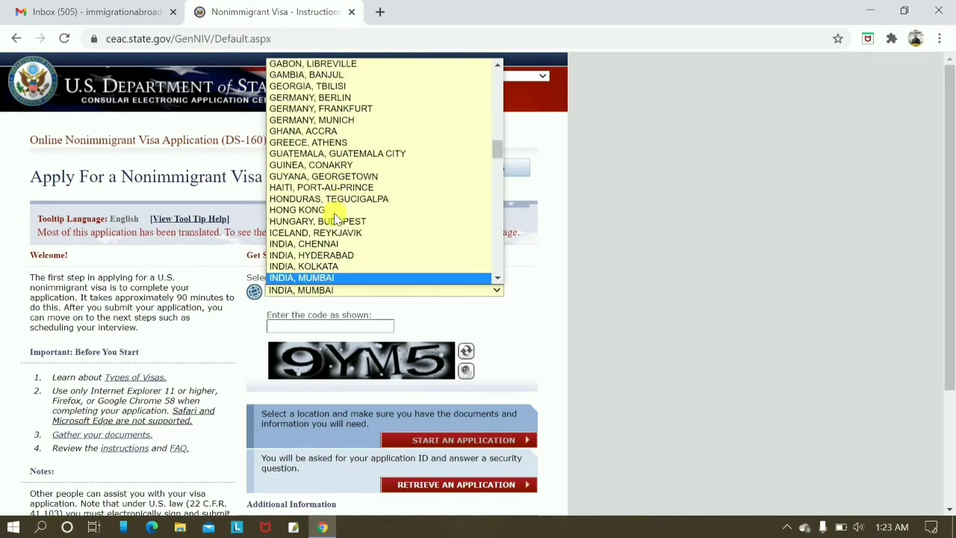
key("Up")
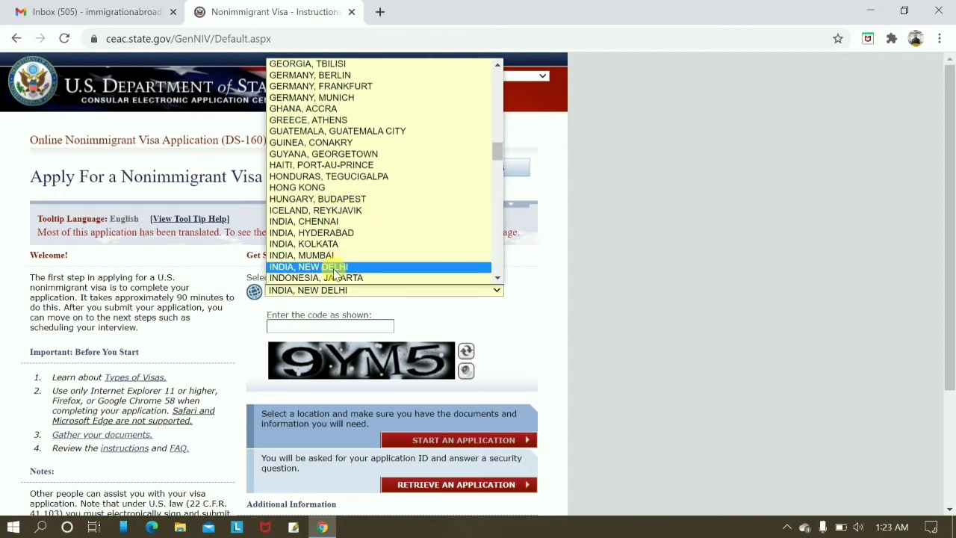
left_click(334, 266)
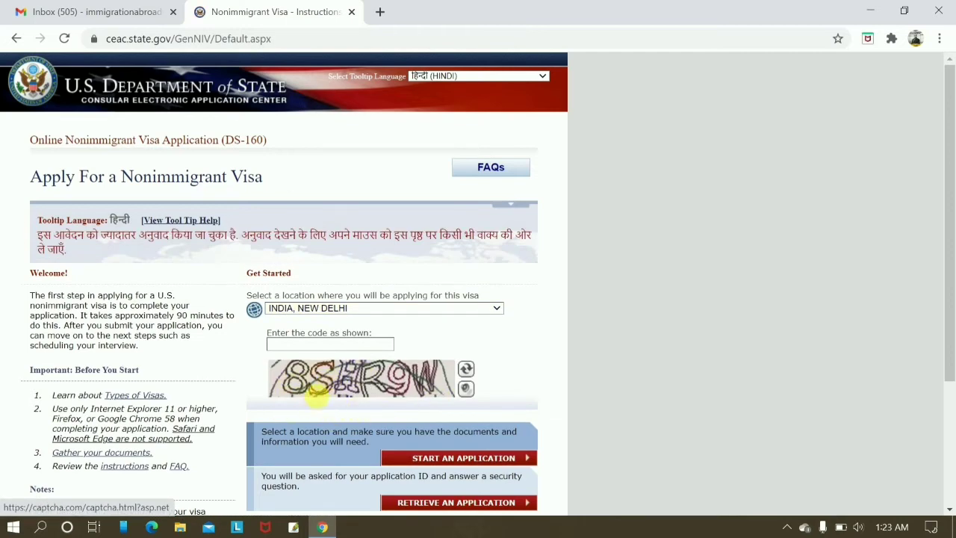
Enter the on-screen verification code and start a new application.
left_click(299, 346)
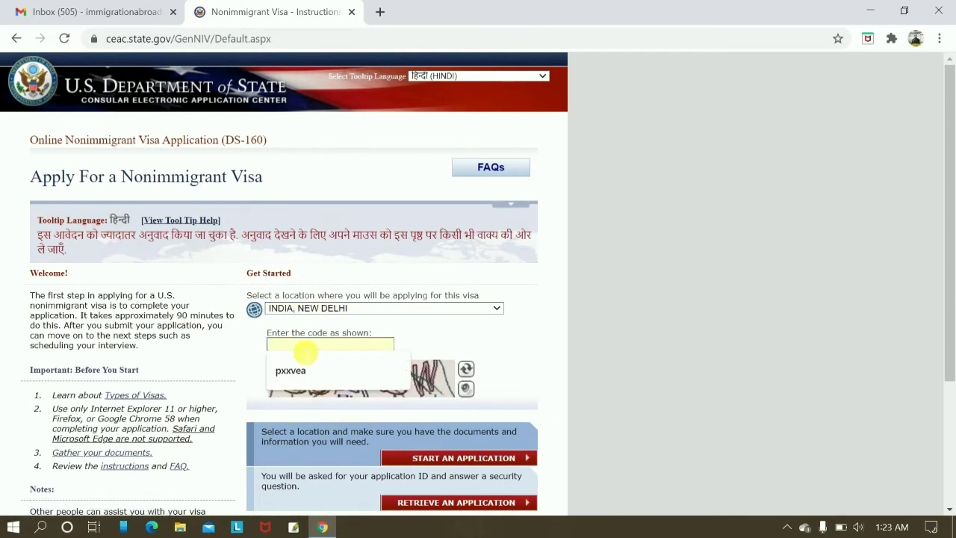
type("8SHR")
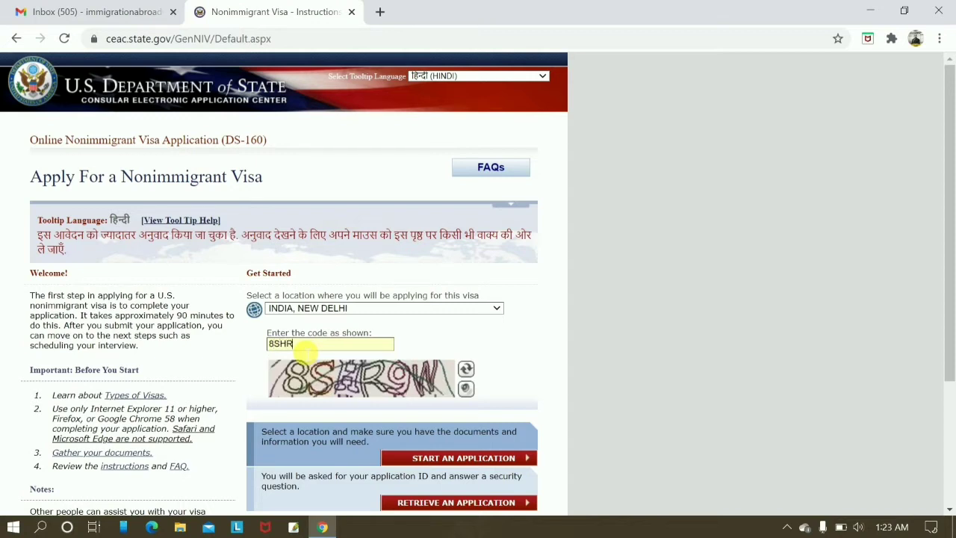
type("9W")
scroll(476, 416, "down", 2)
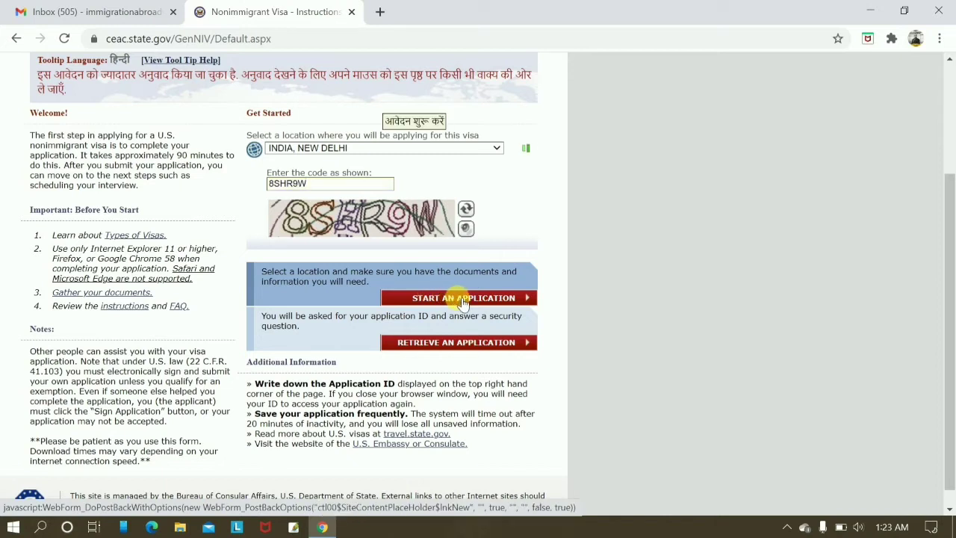
left_click(463, 299)
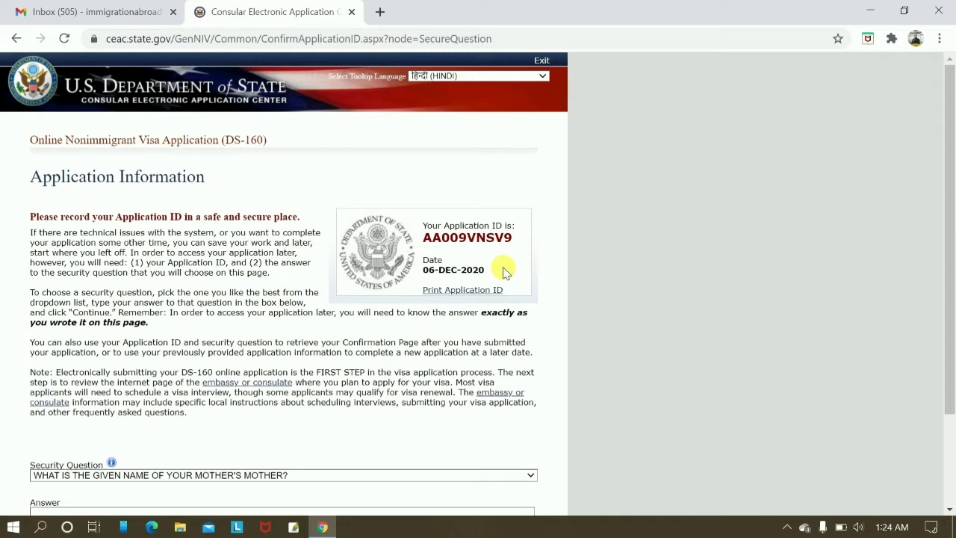
Pick the mother's mother's given name security question, enter its answer, and continue to the form.
scroll(681, 292, "down", 3)
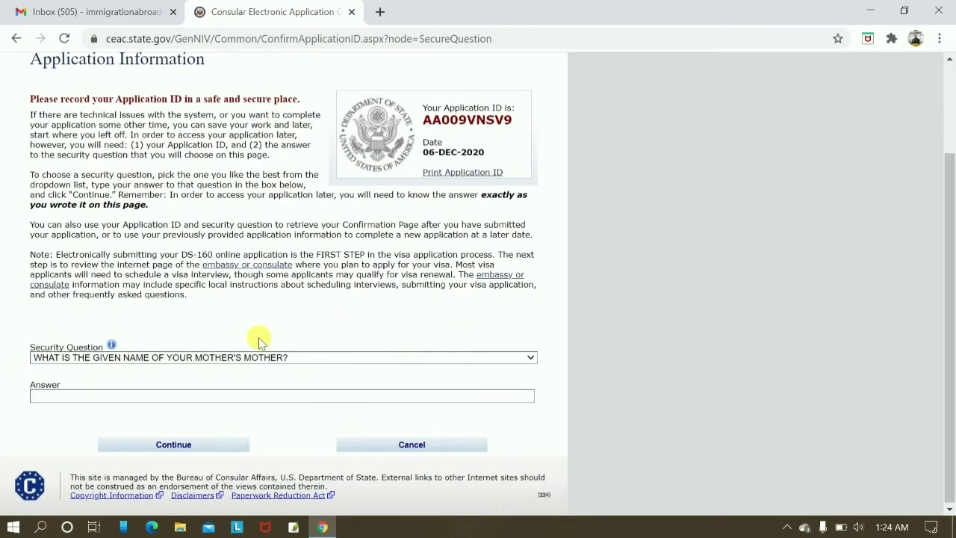
left_click(468, 358)
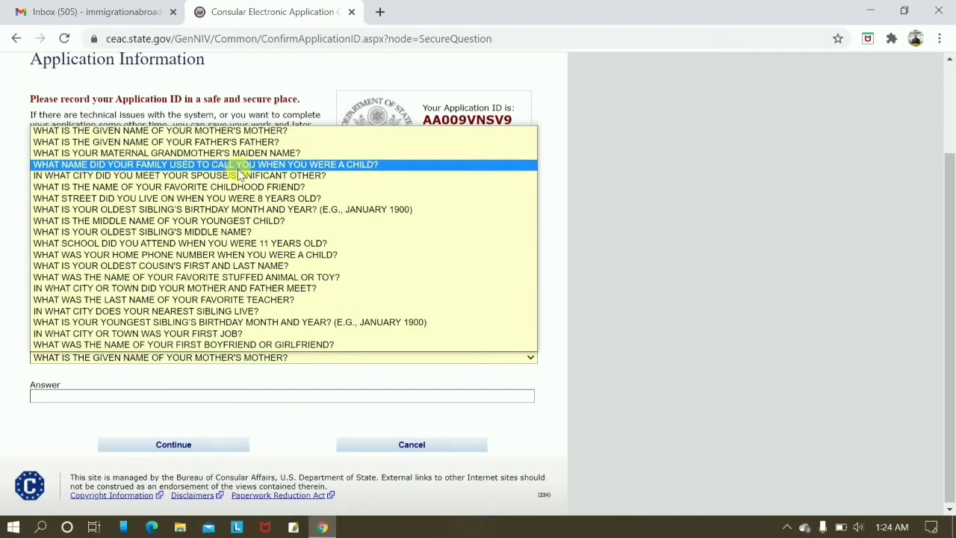
left_click(254, 130)
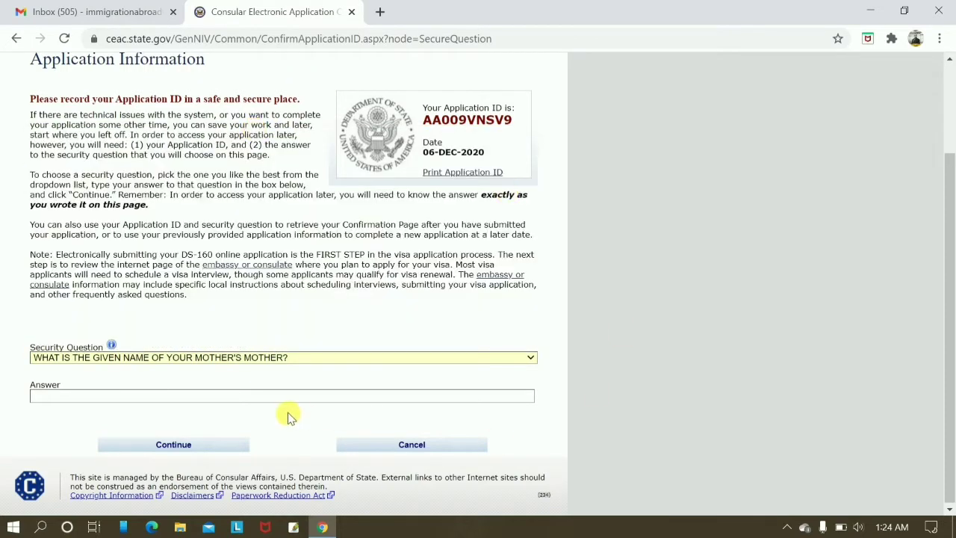
left_click(238, 399)
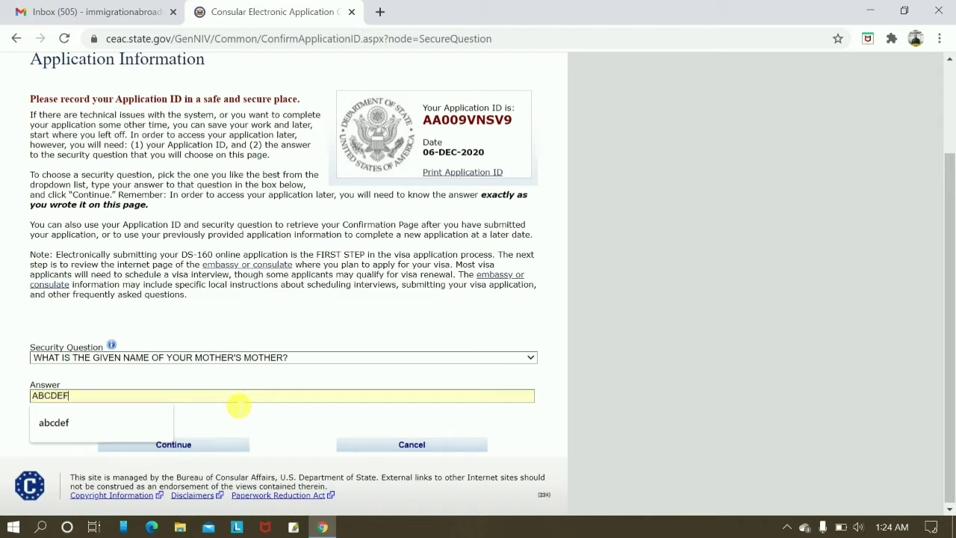
left_click(801, 340)
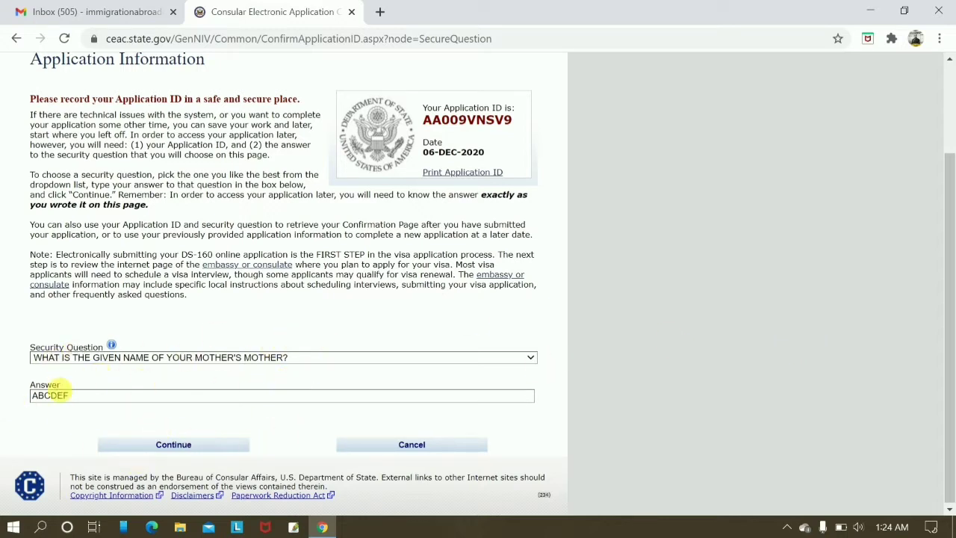
left_click(198, 446)
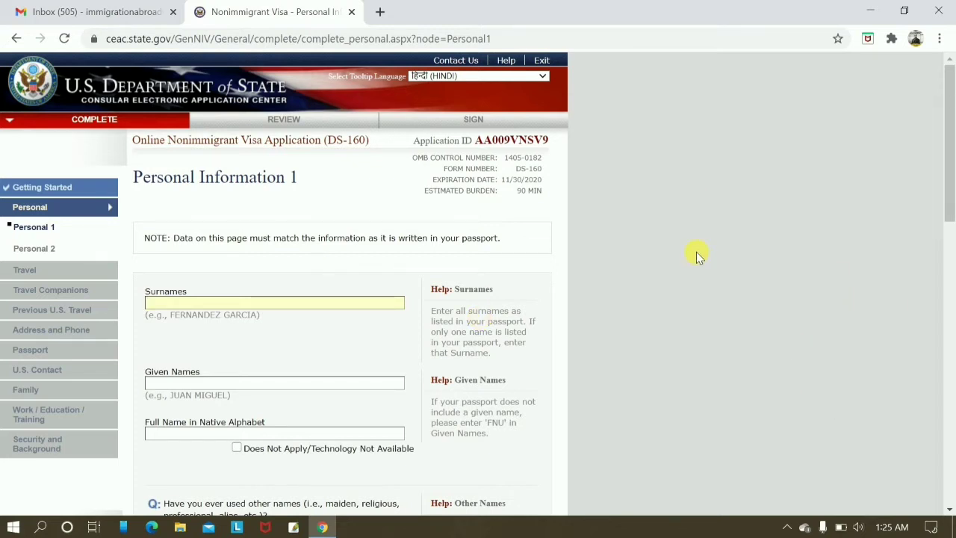
Enter the applicant's surname and given names.
scroll(696, 252, "down", 2)
scroll(697, 252, "up", 1)
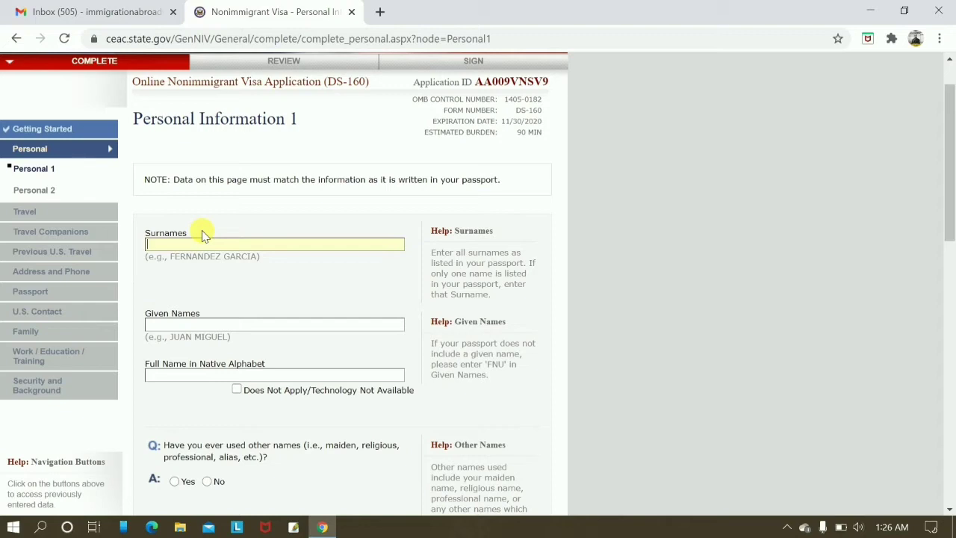
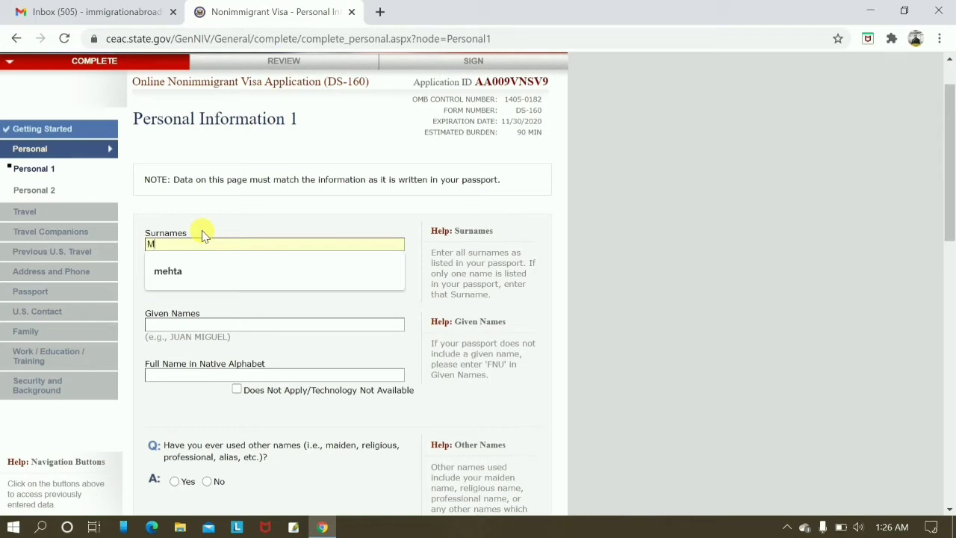
key("Tab")
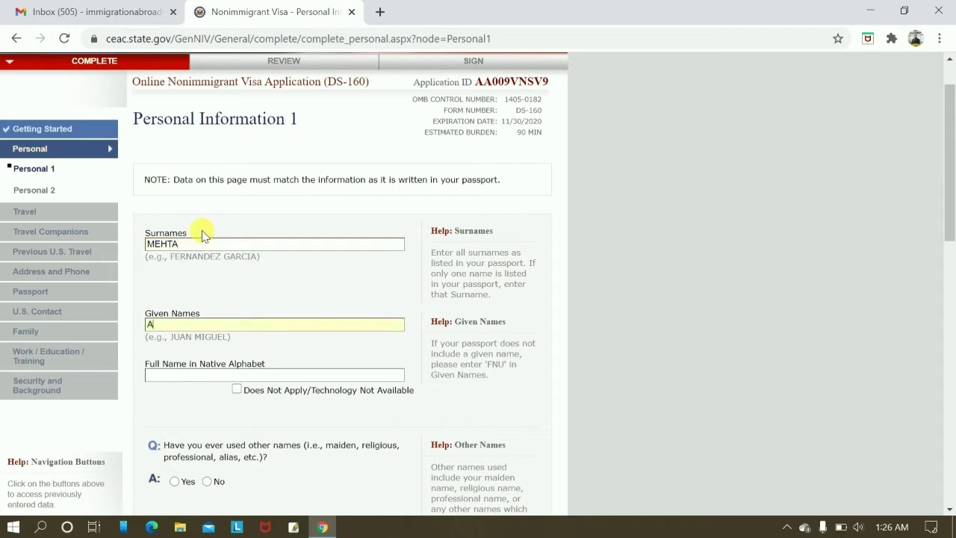
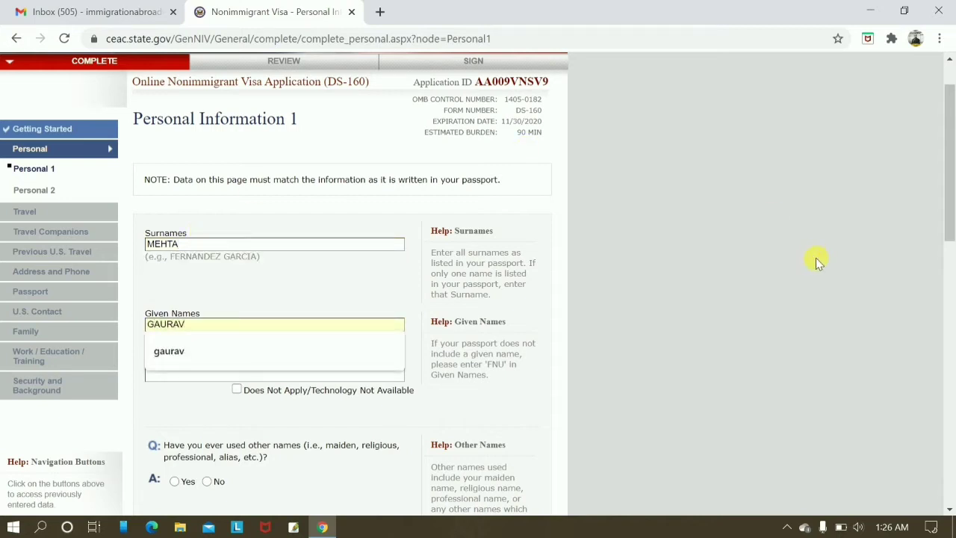
left_click(812, 257)
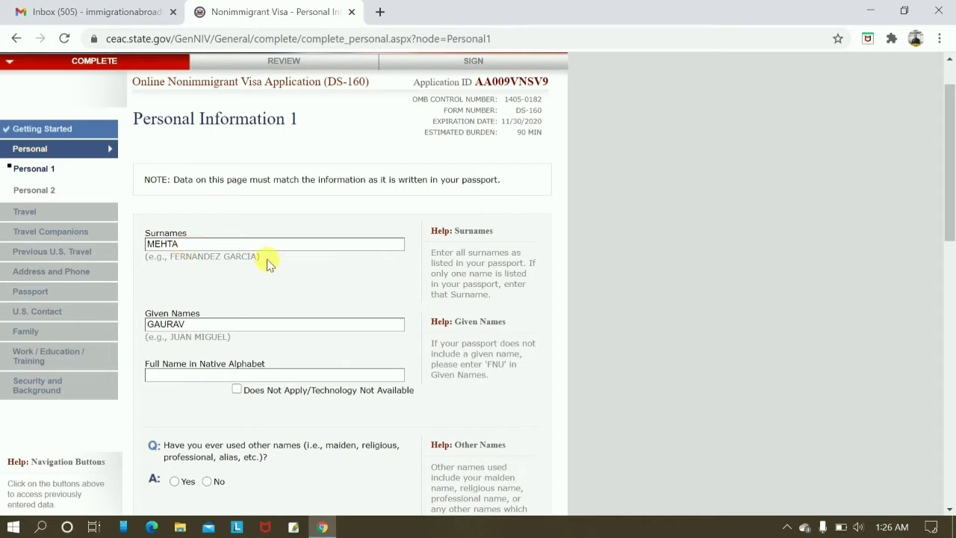
Mark the native-alphabet full name not applicable and answer No to other names and telecode.
scroll(269, 265, "down", 2)
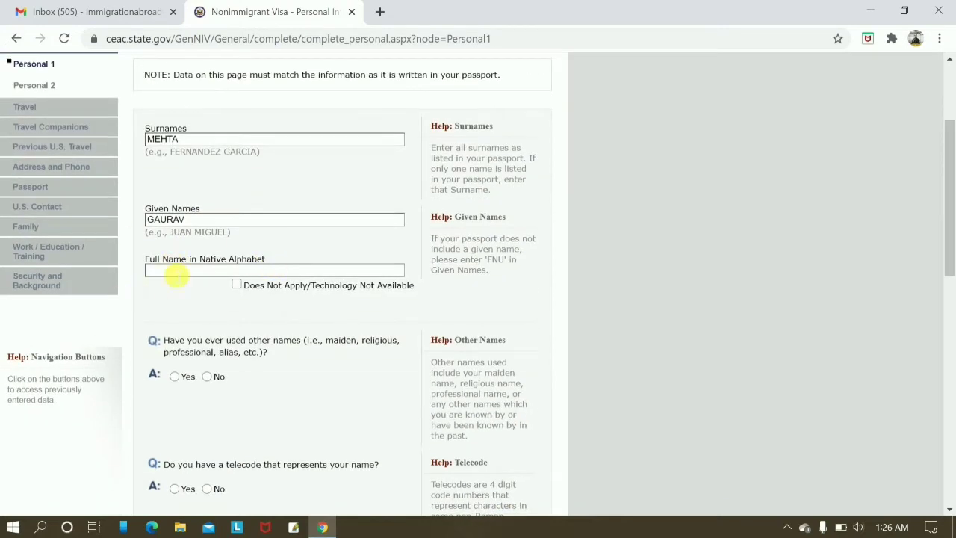
left_click(238, 285)
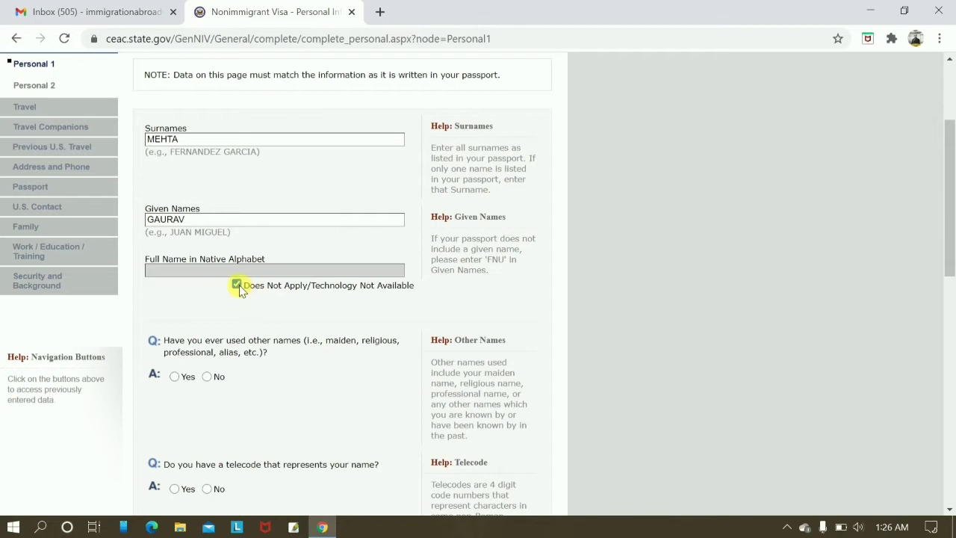
scroll(323, 305, "down", 2)
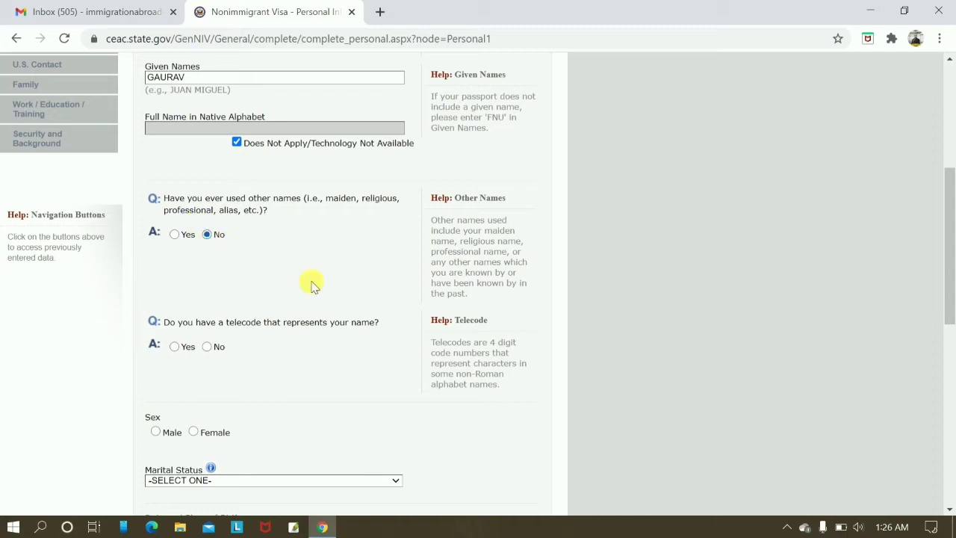
left_click(207, 235)
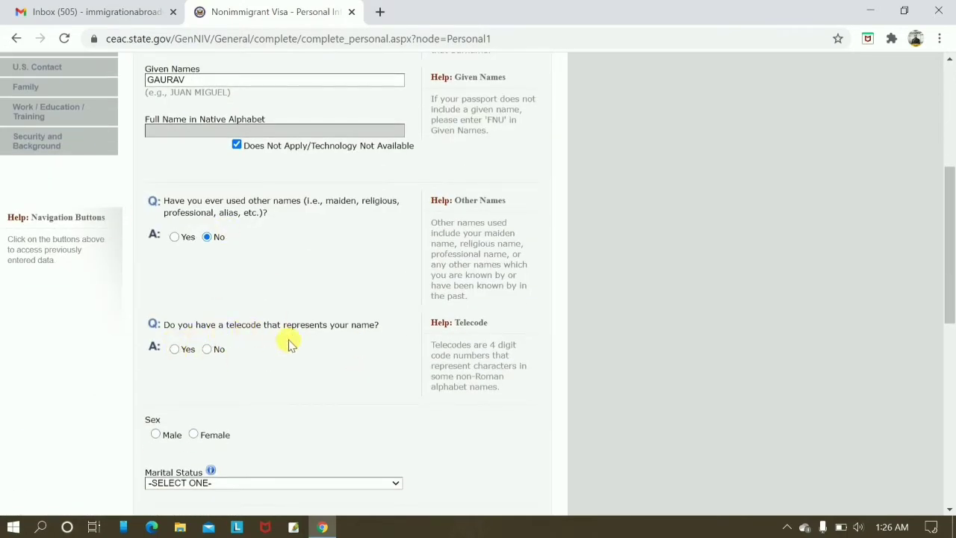
left_click(207, 348)
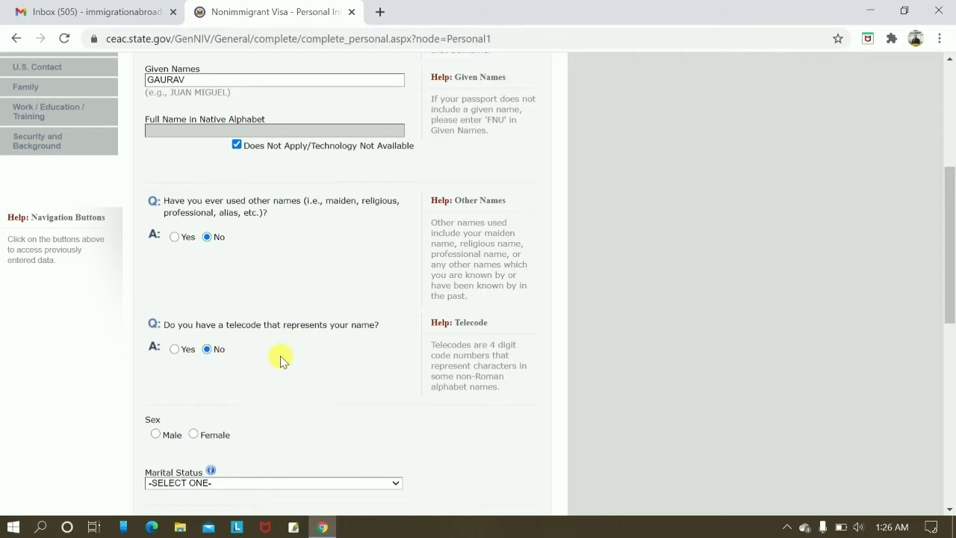
Set sex to Male and marital status to MARRIED.
scroll(172, 321, "down", 2)
left_click(156, 292)
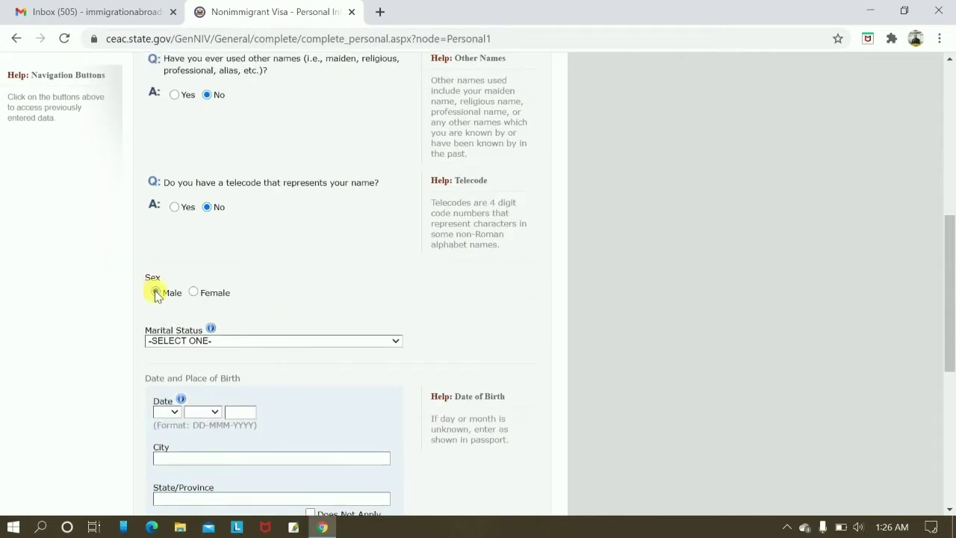
left_click(314, 341)
scroll(314, 348, "up", 4)
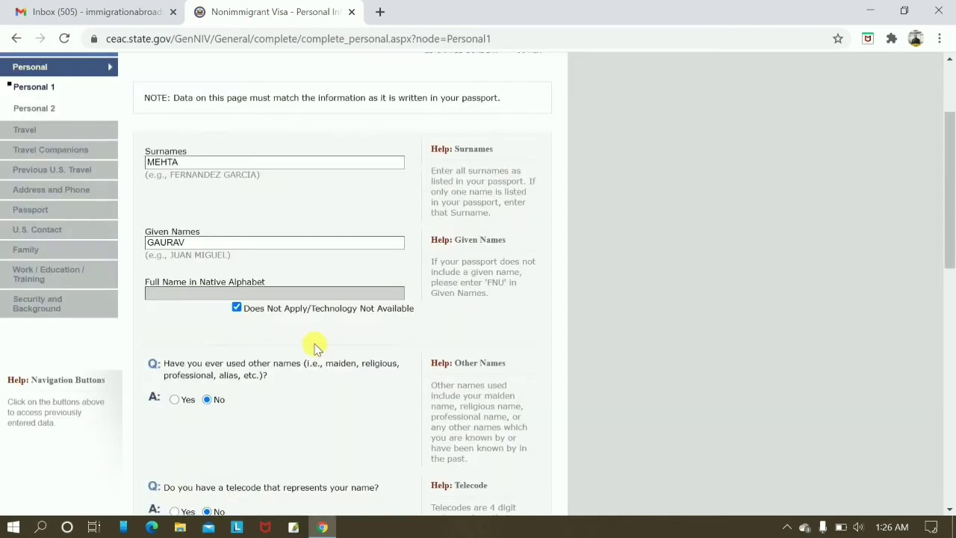
scroll(416, 274, "down", 3)
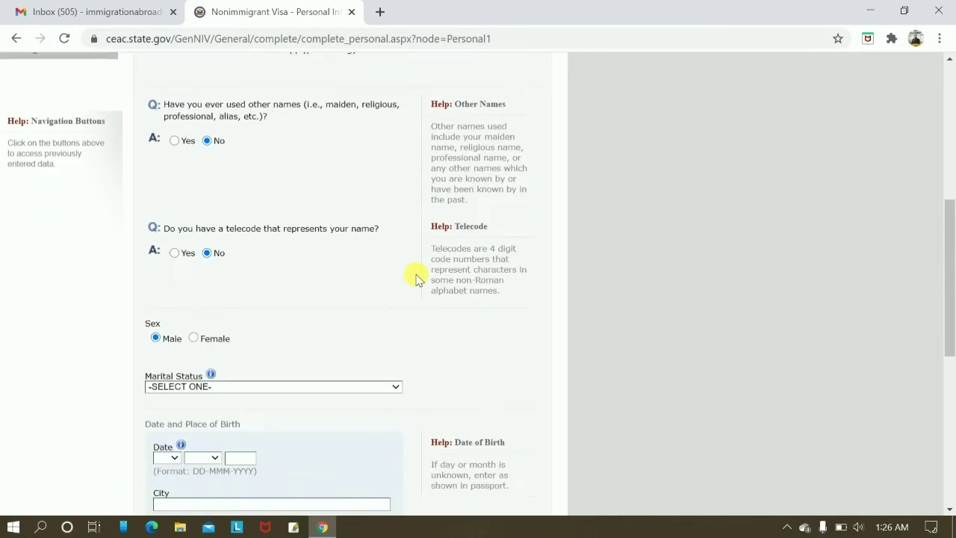
left_click(279, 390)
scroll(277, 386, "down", 2)
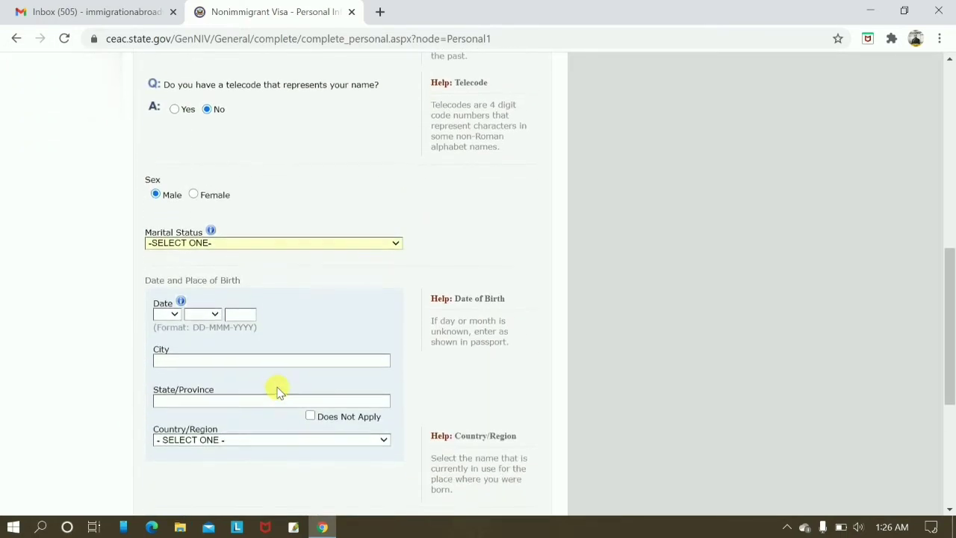
left_click(237, 243)
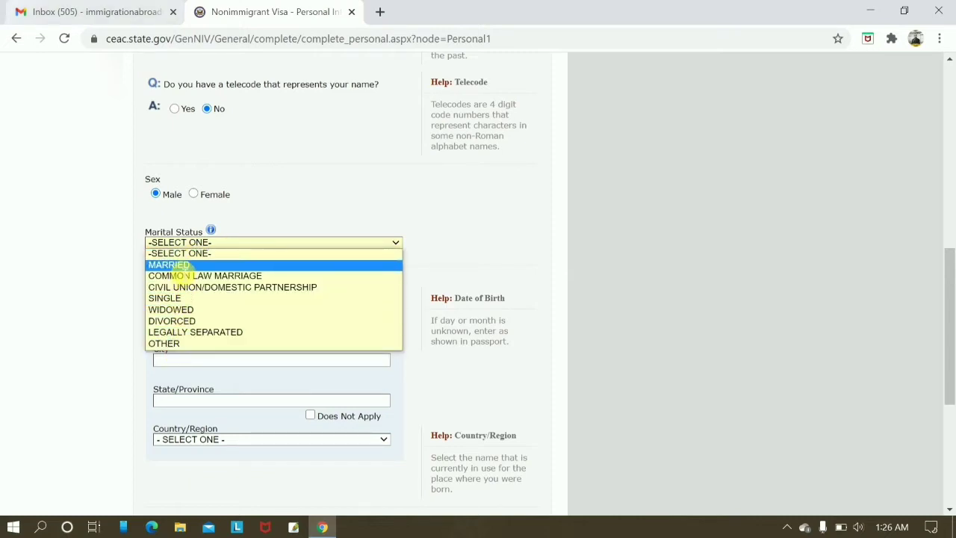
left_click(176, 265)
left_click(169, 313)
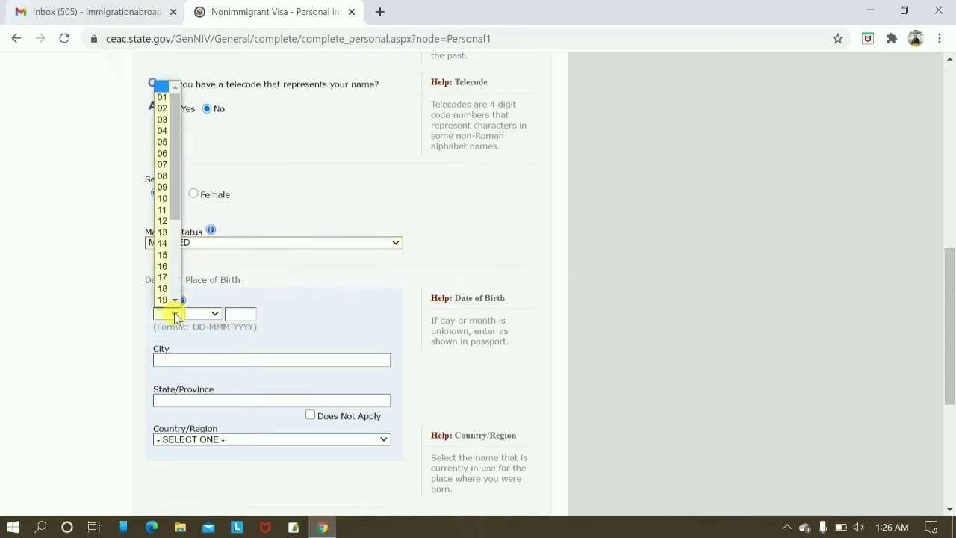
scroll(171, 303, "down", 2)
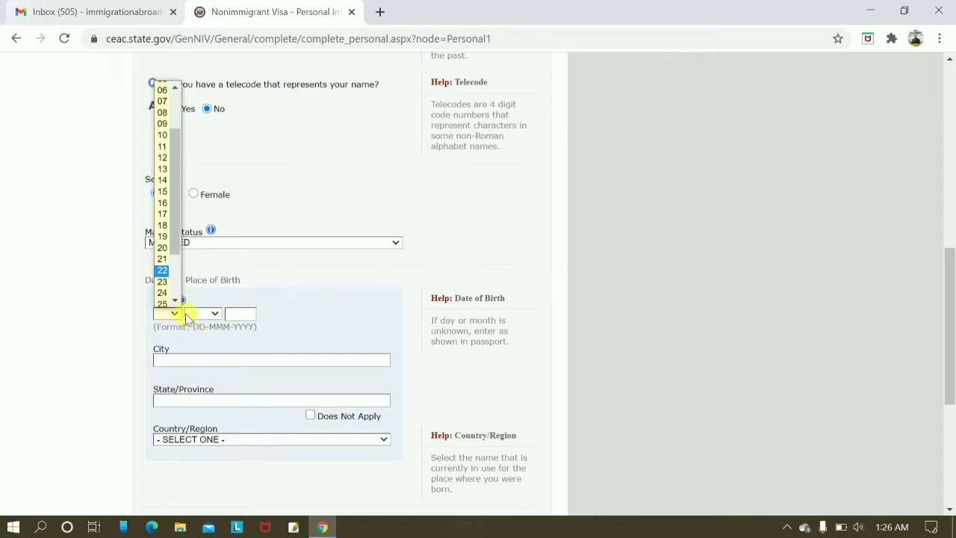
left_click(162, 281)
left_click(215, 314)
left_click(197, 404)
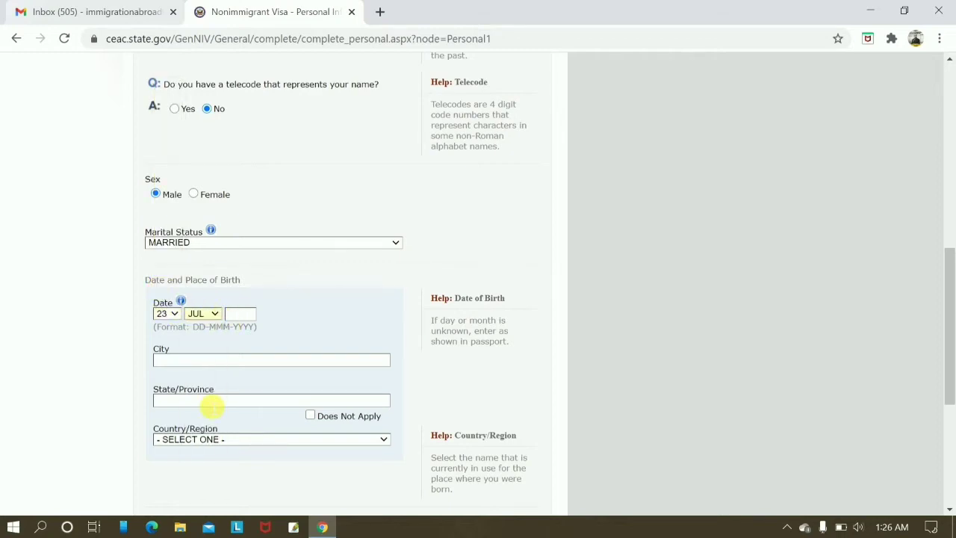
left_click(243, 315)
type("198")
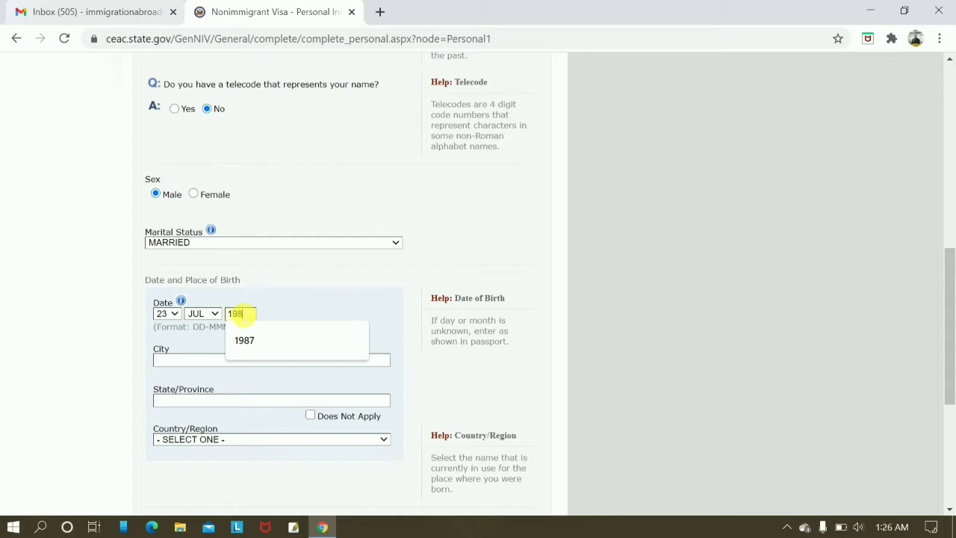
type("7")
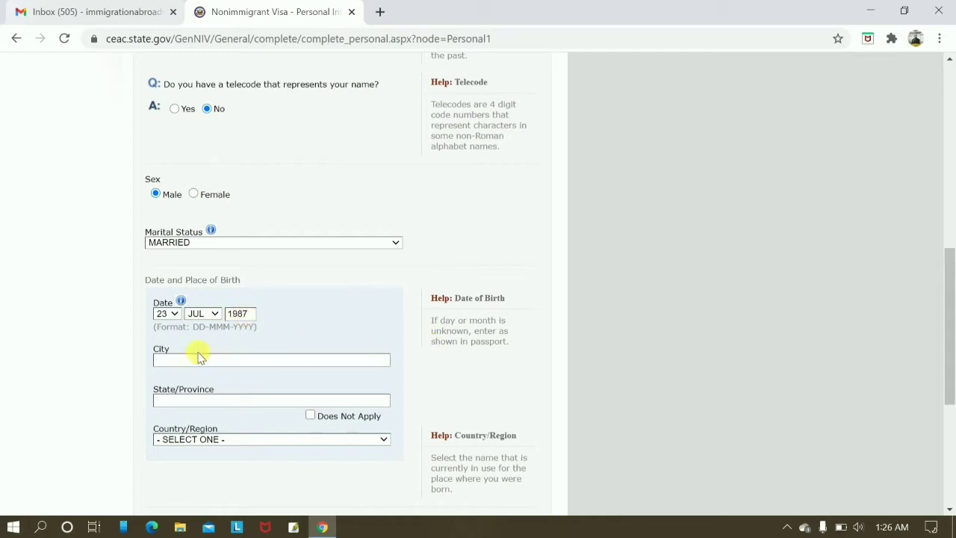
Enter the birthplace as AMBALA, HARYANA, INDIA.
left_click(199, 361)
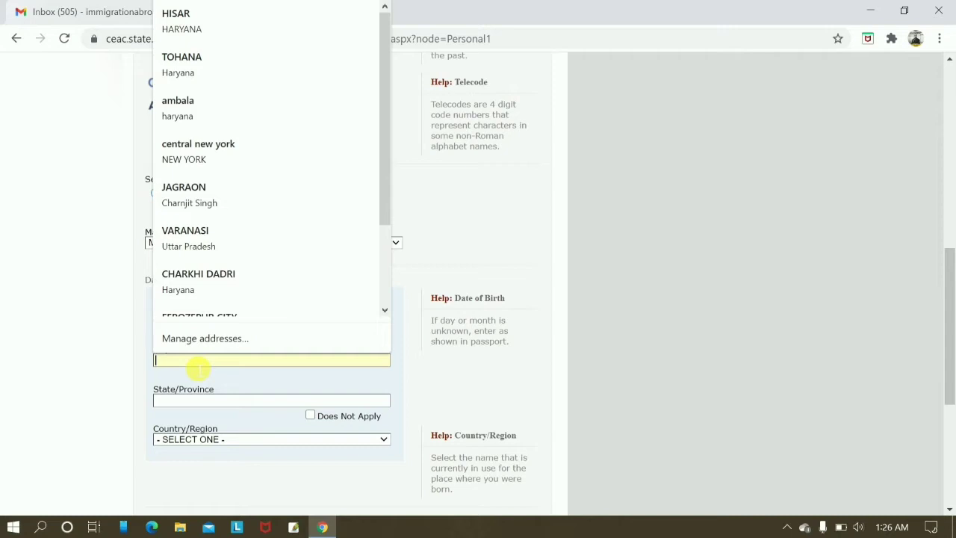
type("AMBALA")
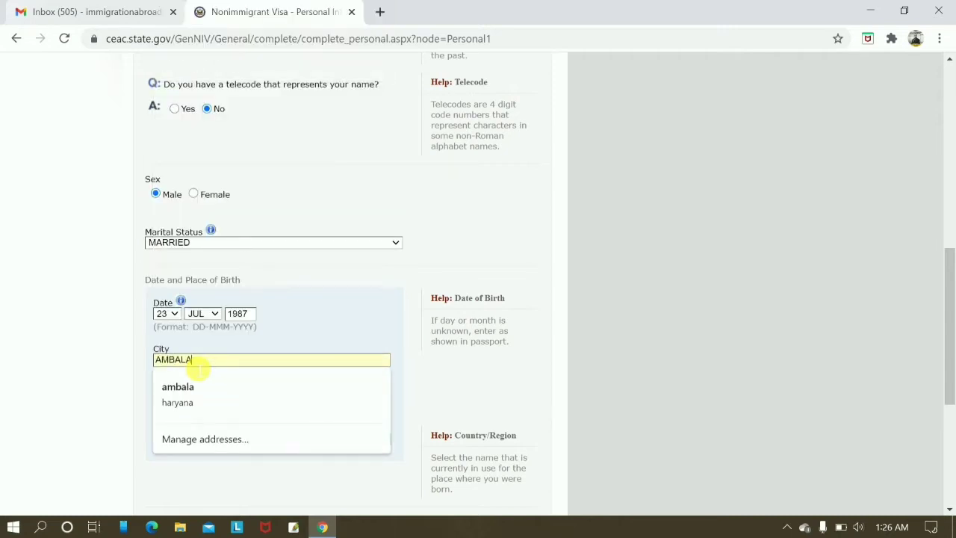
key("Tab")
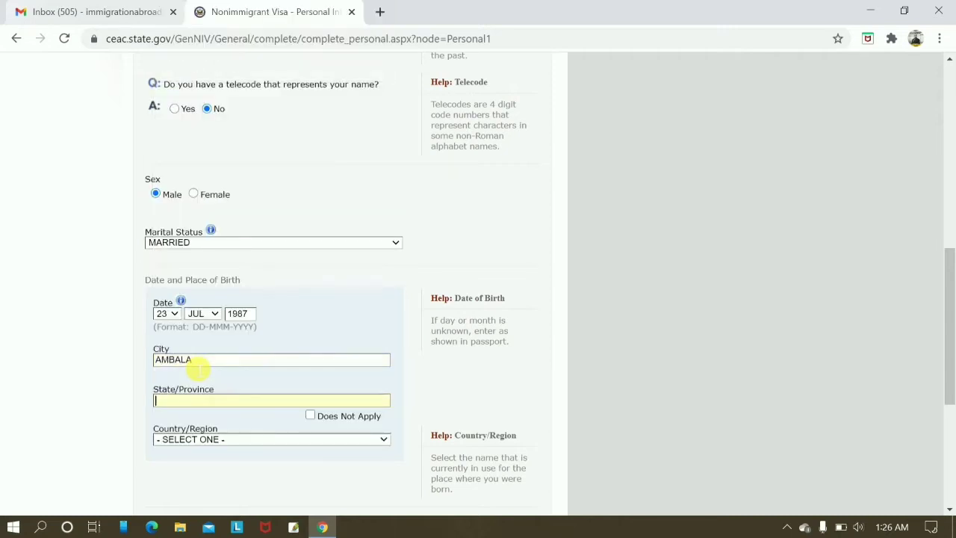
type("HARYANA")
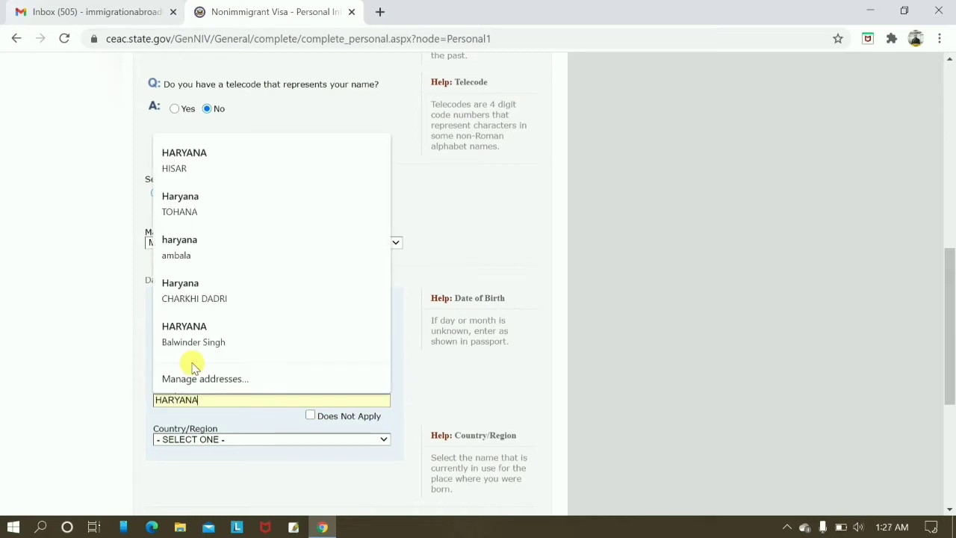
key("Tab")
type("in")
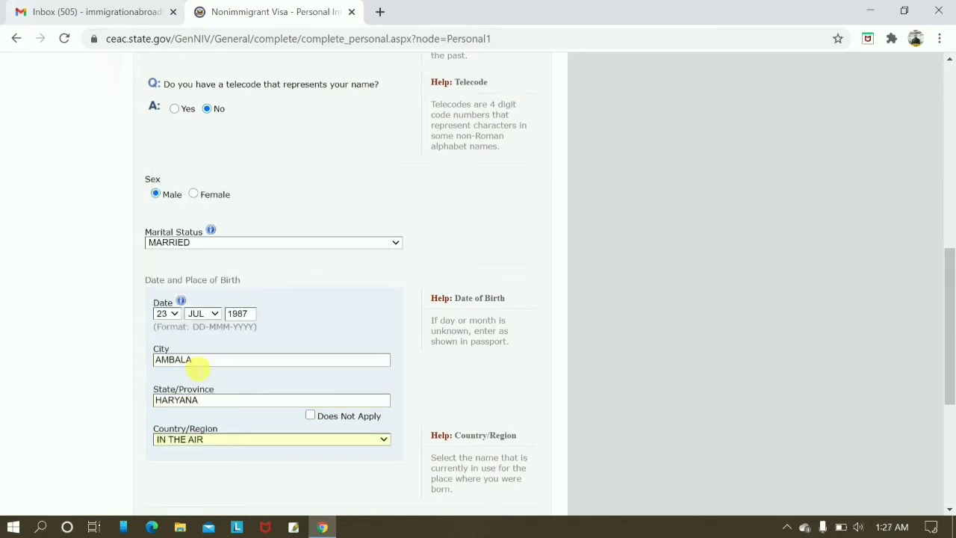
type("d")
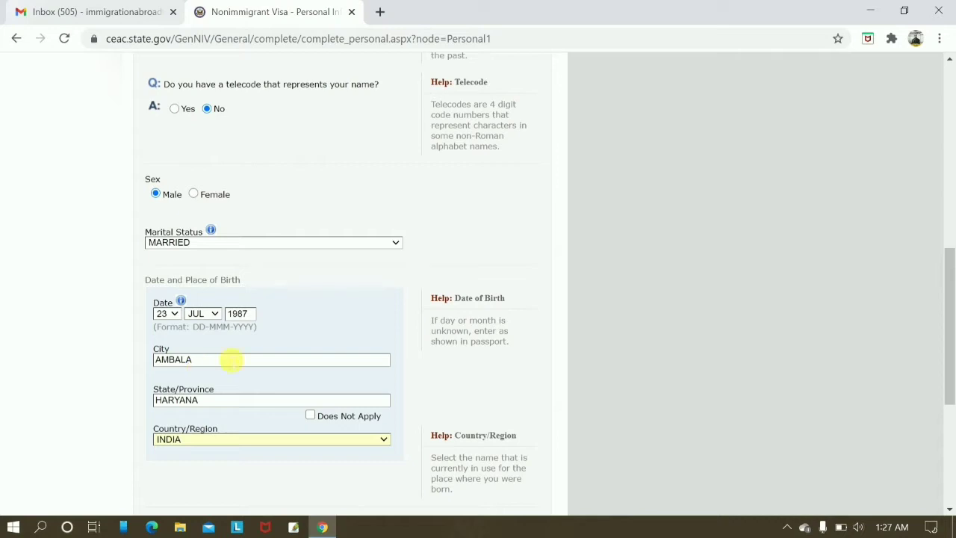
scroll(652, 409, "down", 4)
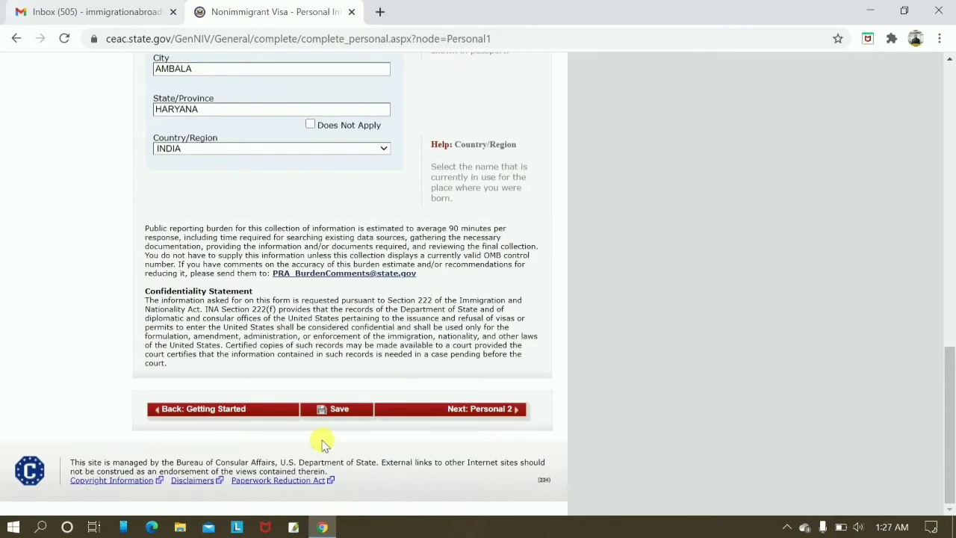
Move on to Personal 2 and set nationality to INDIA.
left_click(460, 416)
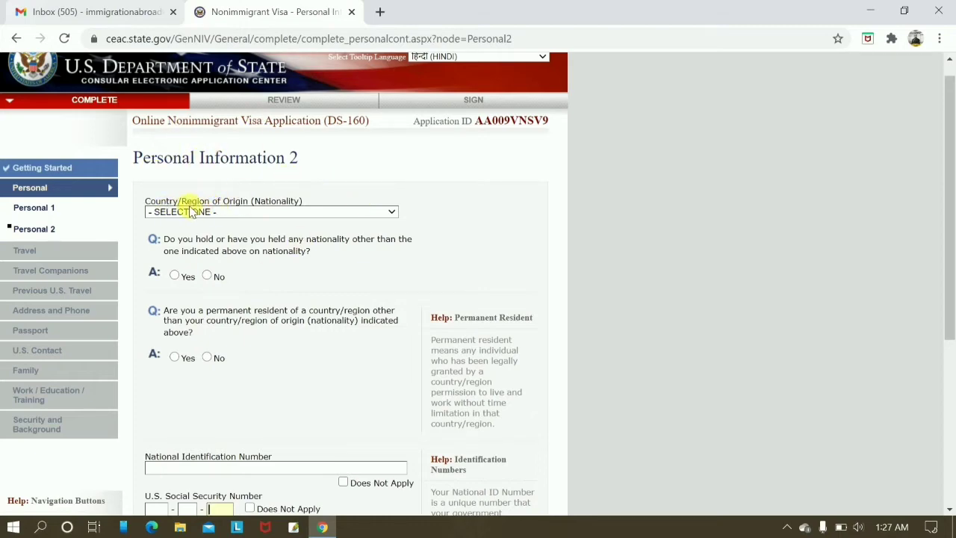
scroll(357, 355, "down", 3)
scroll(358, 356, "up", 4)
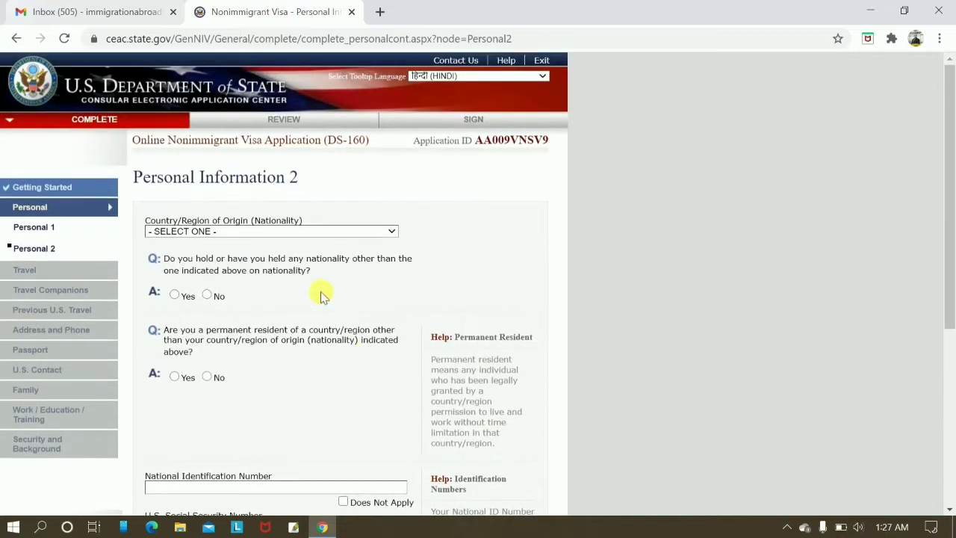
left_click(241, 231)
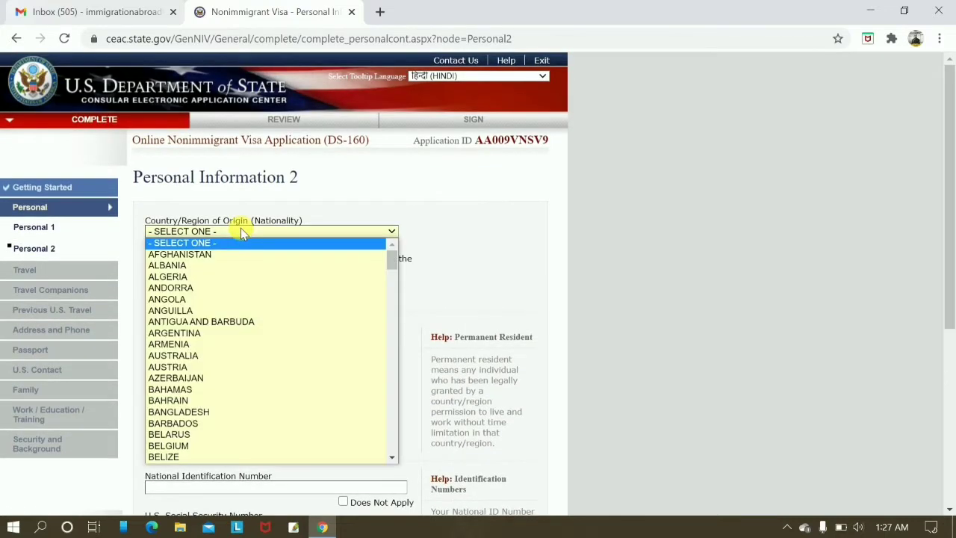
type("in")
key("Return")
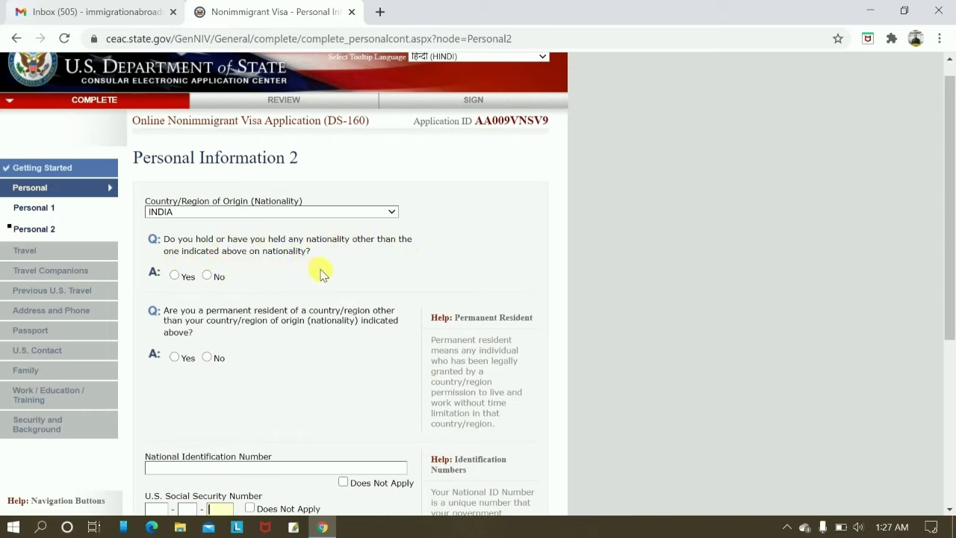
Answer No to holding another nationality and to permanent residence elsewhere.
scroll(427, 279, "down", 1)
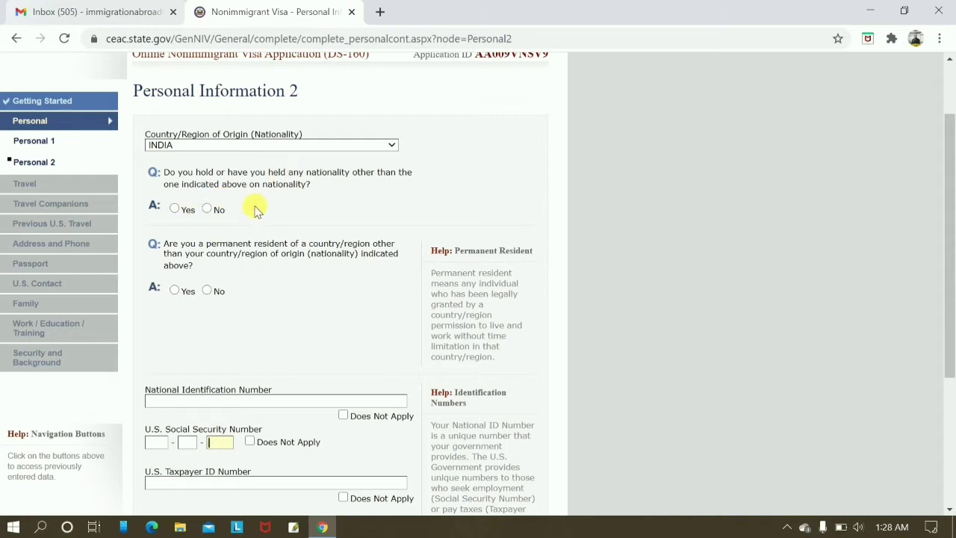
left_click(207, 210)
scroll(358, 321, "up", 1)
scroll(317, 312, "down", 1)
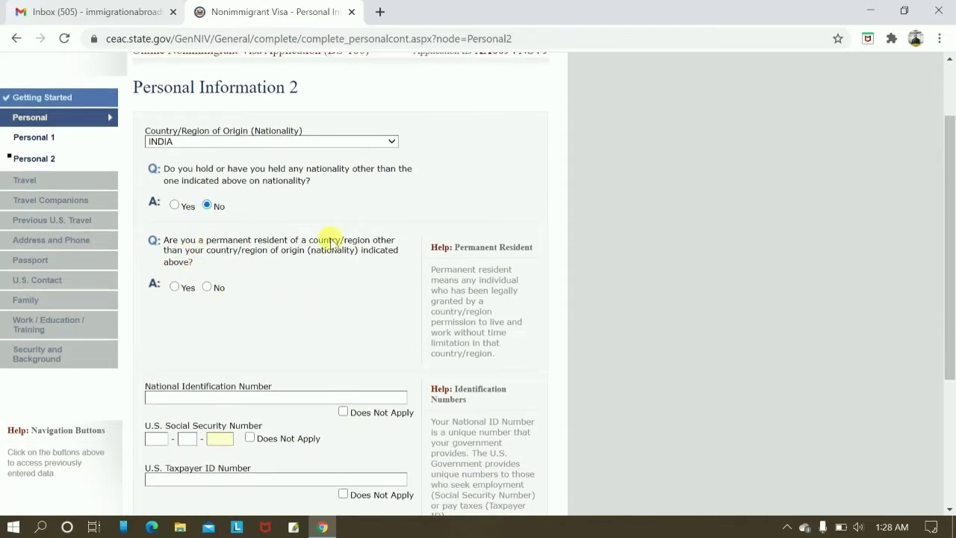
right_click(207, 287)
left_click(207, 287)
left_click(207, 287)
Mark national ID and SSN as Does Not Apply, then save and continue to Travel.
scroll(302, 325, "down", 3)
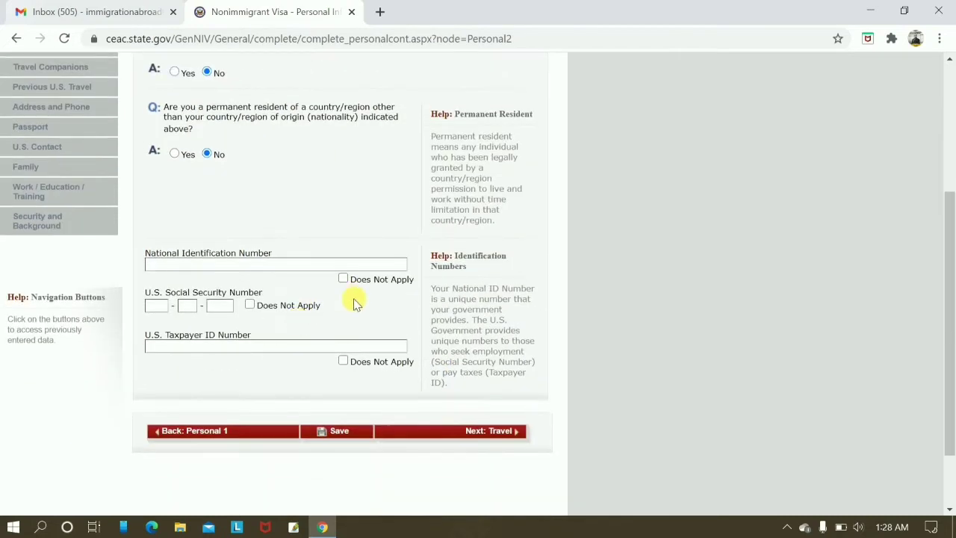
left_click(343, 280)
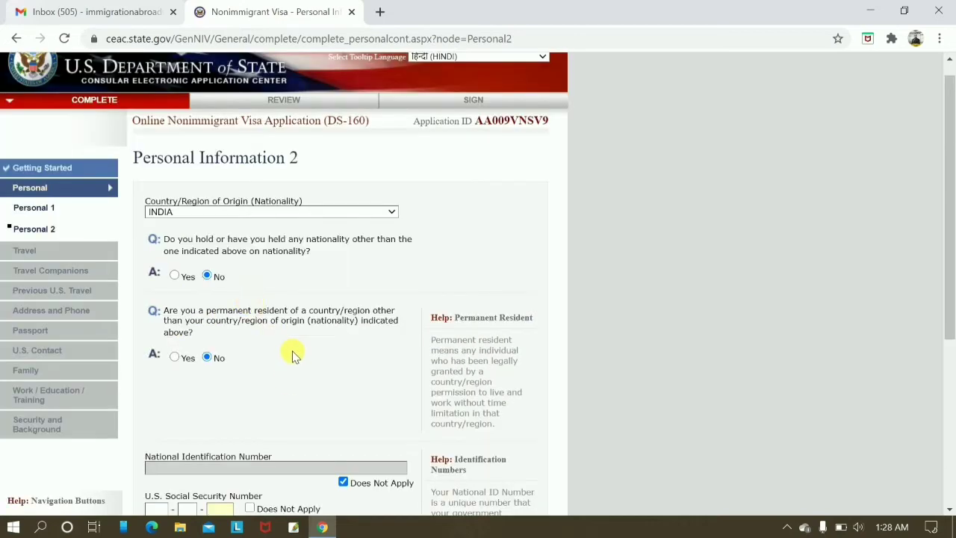
left_click(250, 242)
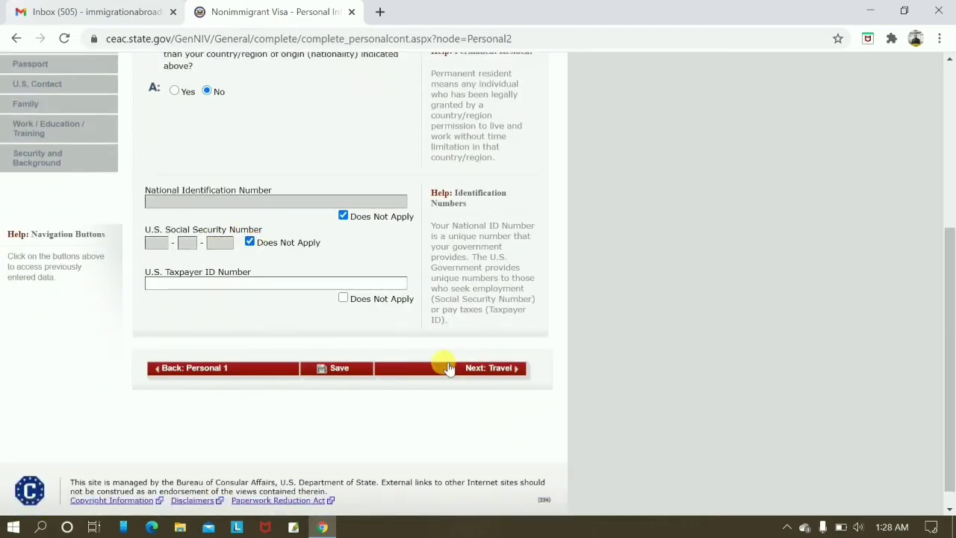
left_click(493, 374)
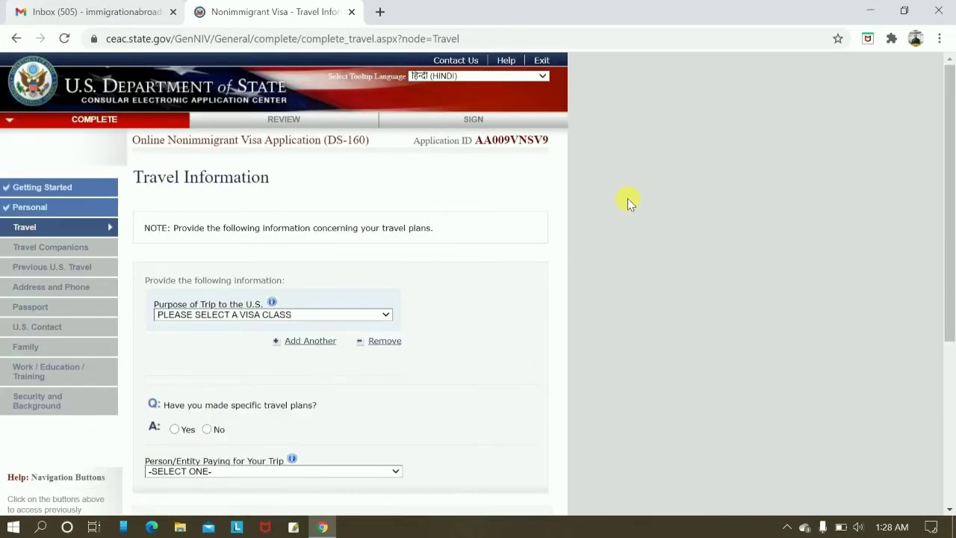
Choose TEMP. BUSINESS PLEASURE VISITOR (B) as trip purpose, specified as TOURISM/MEDICAL TREATMENT (B2).
scroll(628, 200, "down", 2)
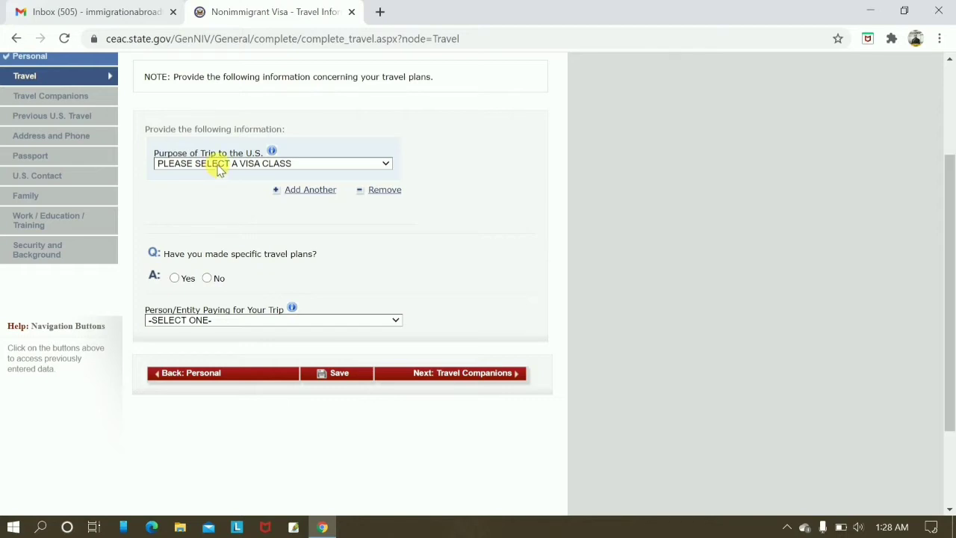
left_click(220, 166)
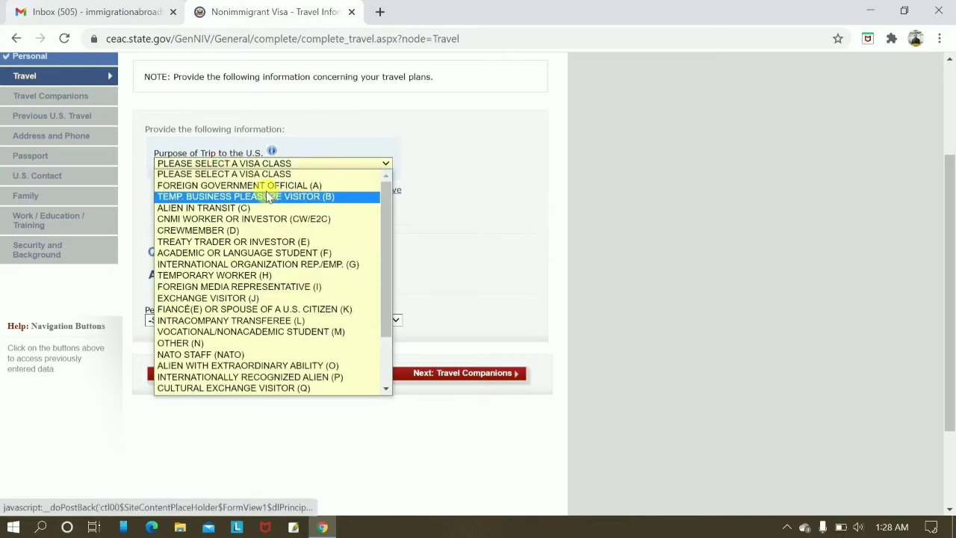
left_click_drag(386, 277, 387, 353)
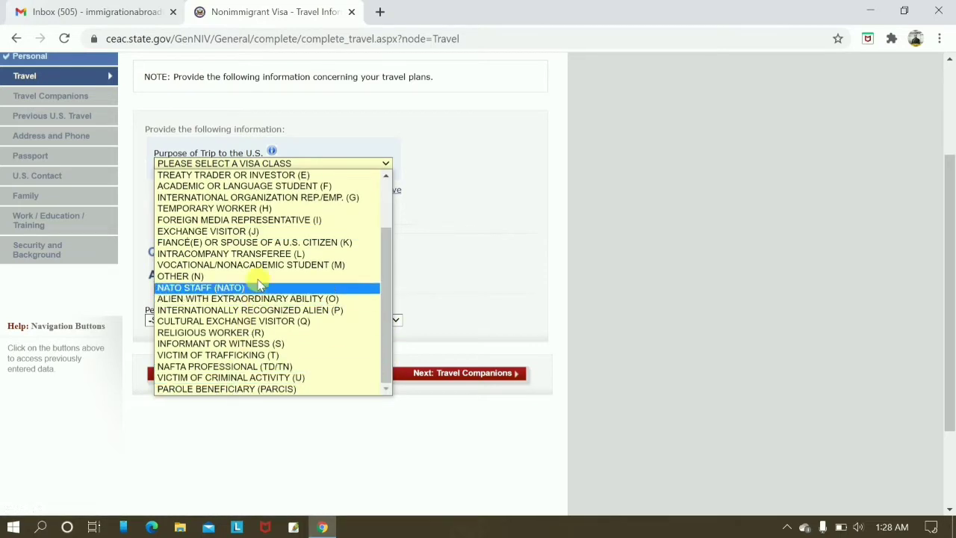
left_click_drag(391, 289, 377, 214)
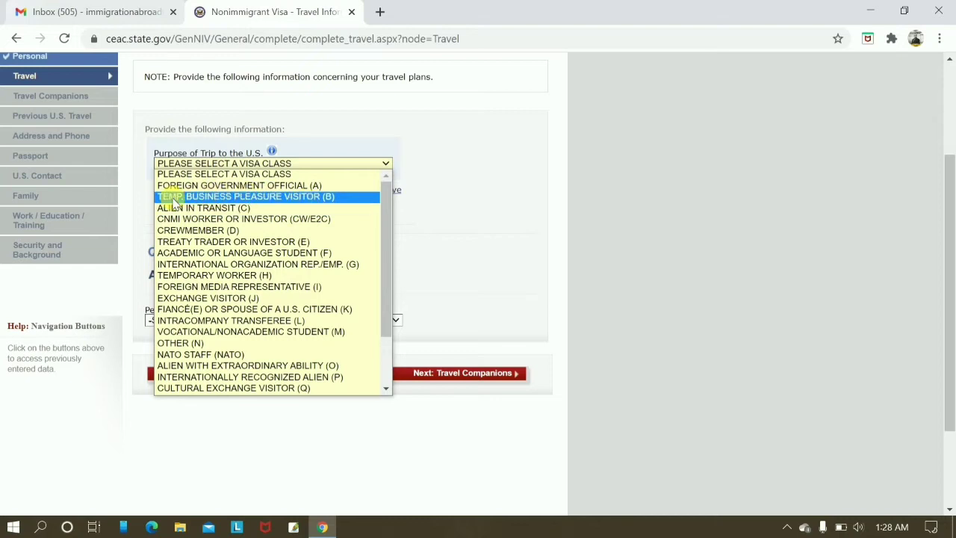
left_click(345, 197)
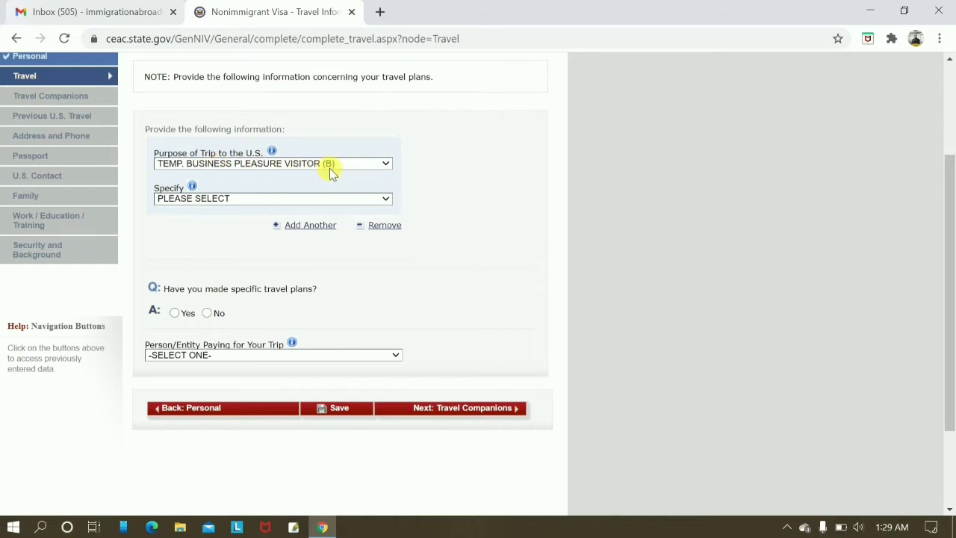
right_click(270, 199)
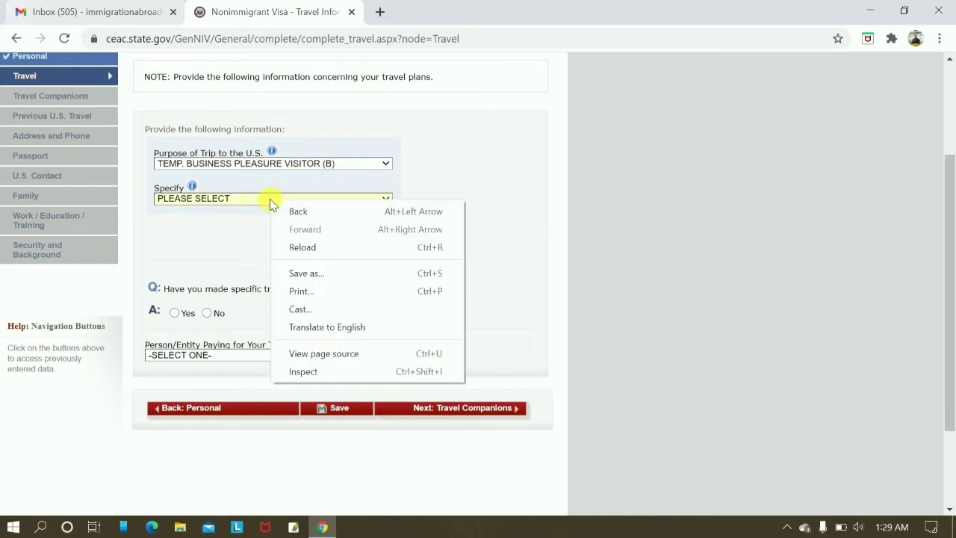
left_click(217, 198)
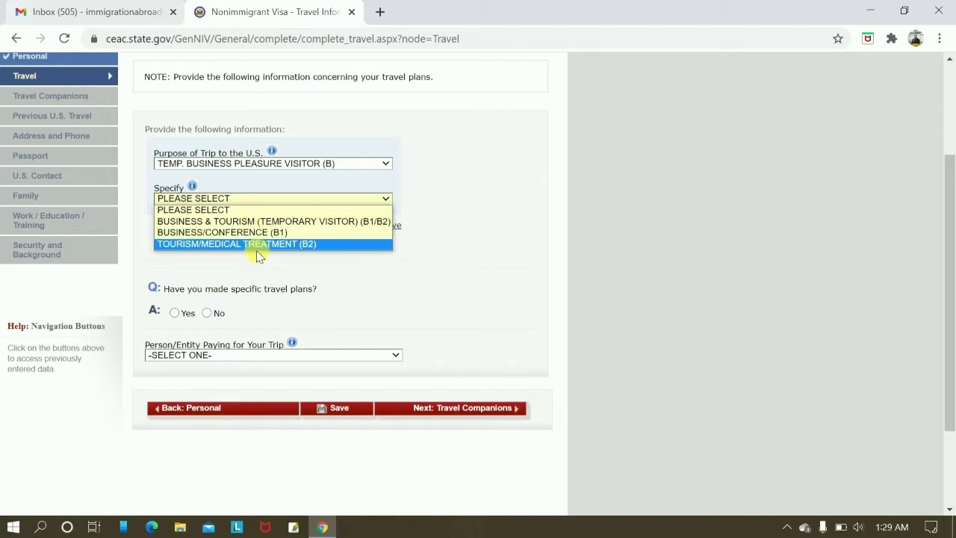
left_click(215, 245)
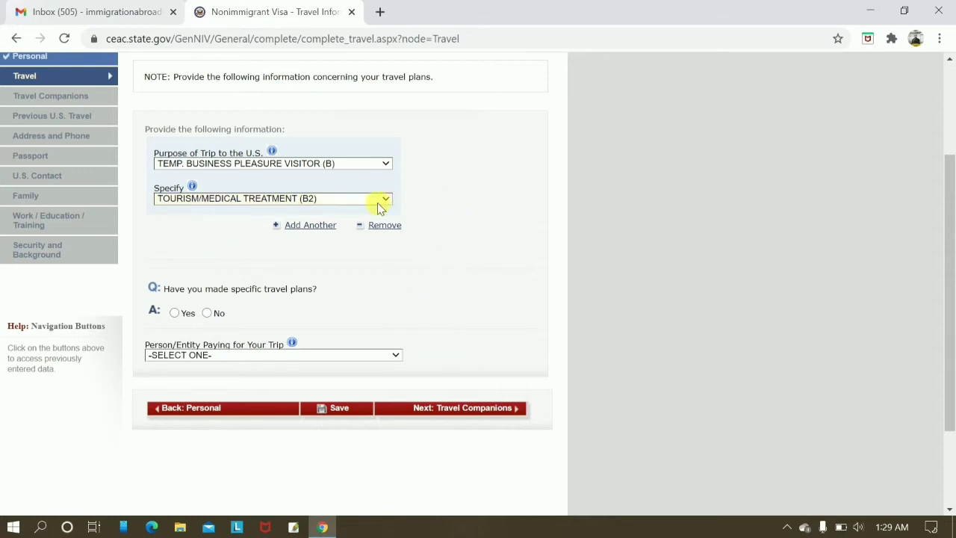
scroll(380, 204, "down", 3)
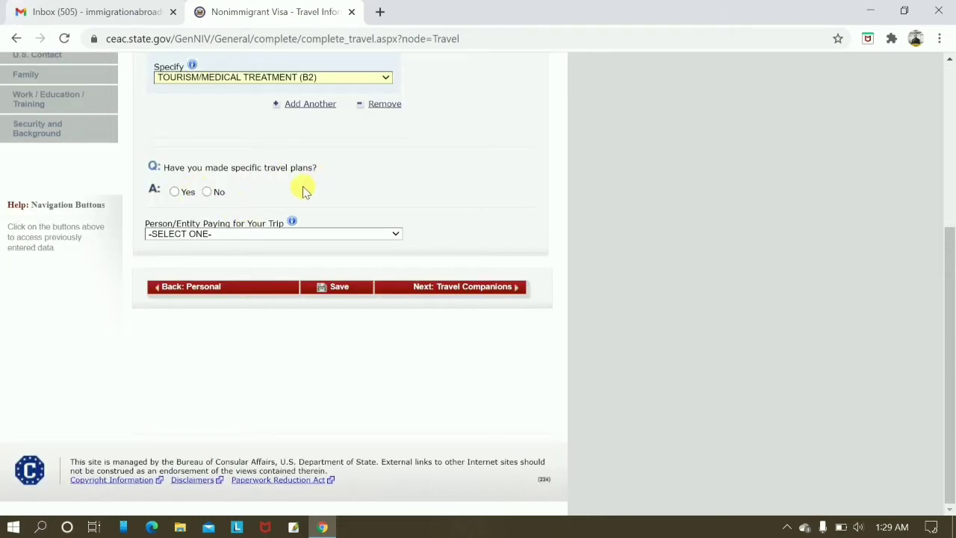
Answer Yes to specific travel plans and set the arrival date to 10 JAN 2021.
left_click(174, 192)
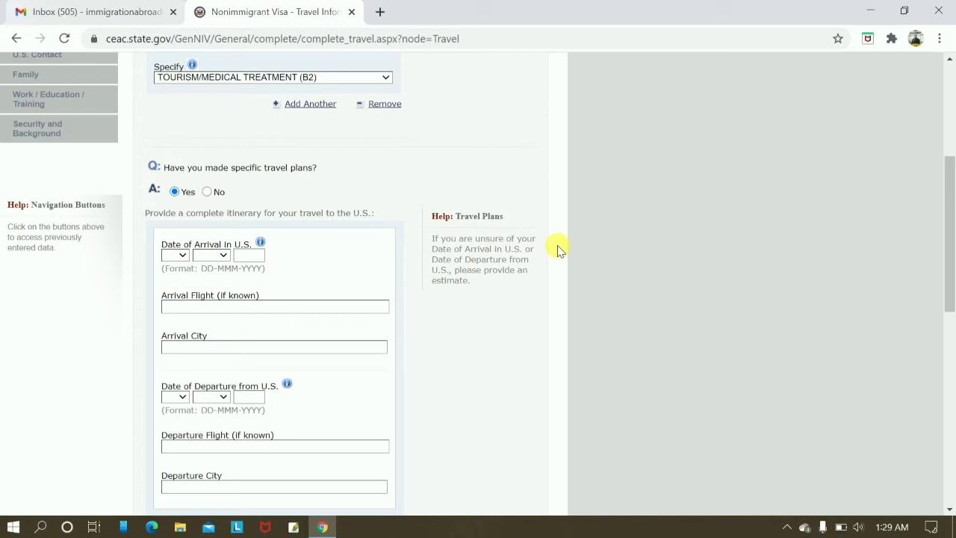
scroll(275, 359, "down", 3)
scroll(275, 360, "up", 2)
scroll(274, 359, "up", 1)
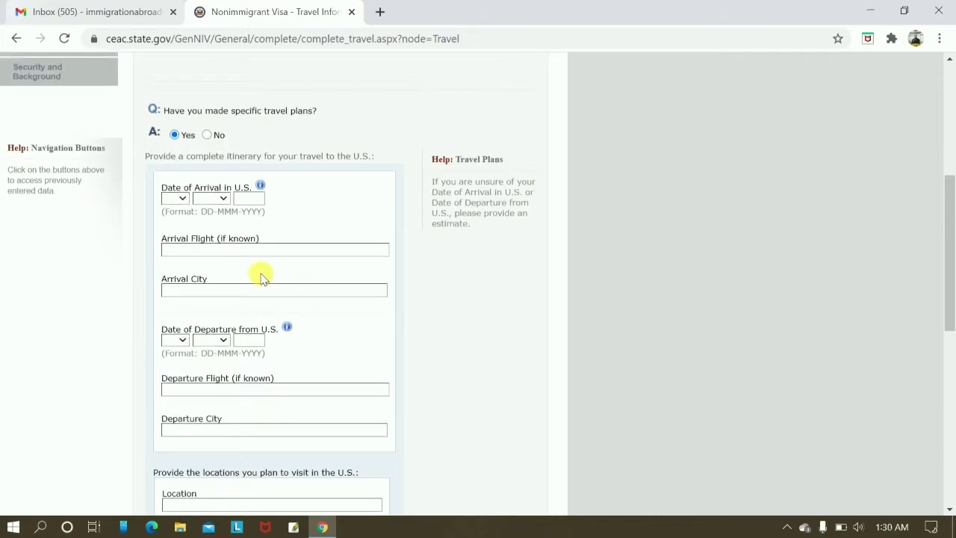
left_click(173, 198)
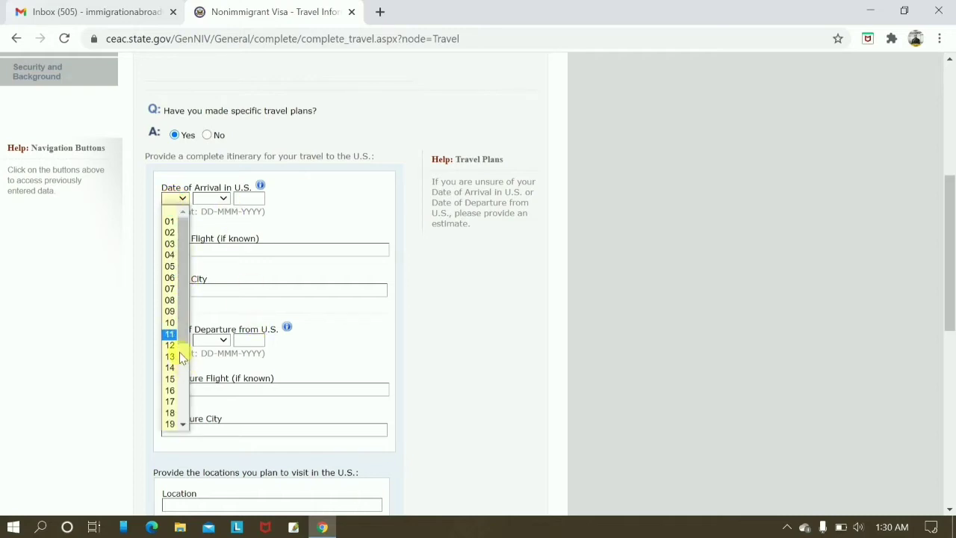
left_click(171, 323)
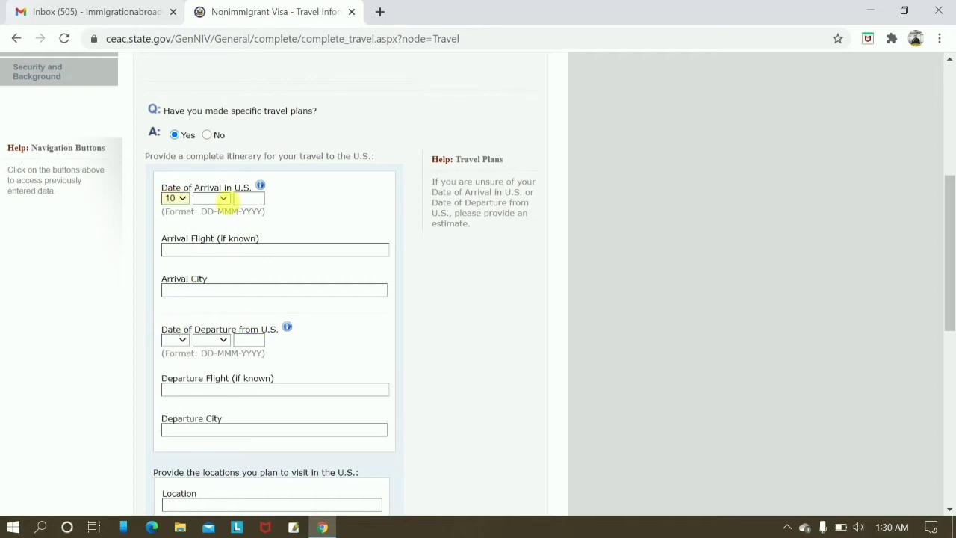
left_click(218, 198)
left_click(207, 222)
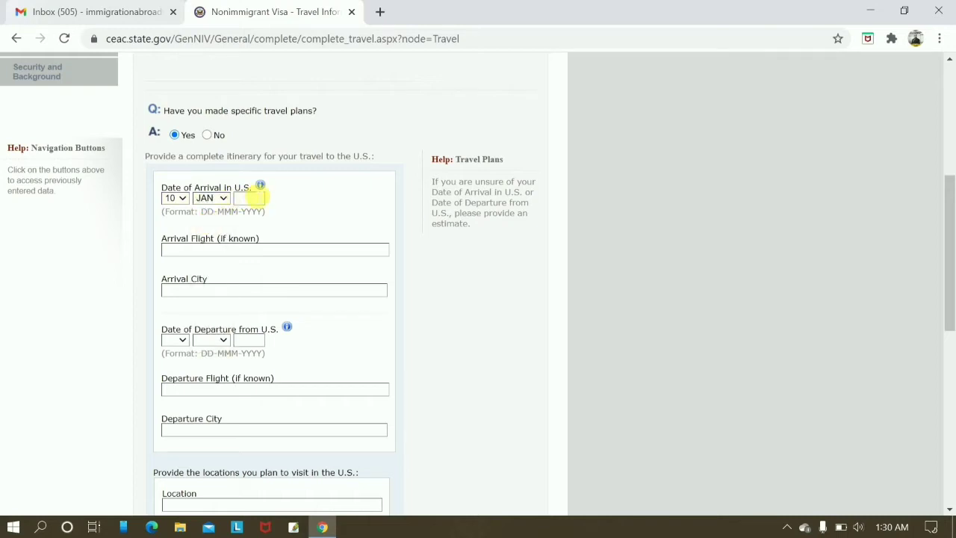
left_click(250, 198)
type("2020")
key("BackSpace")
type("1")
Leave the arrival flight blank and enter NEW YORK as the arrival city.
left_click(226, 251)
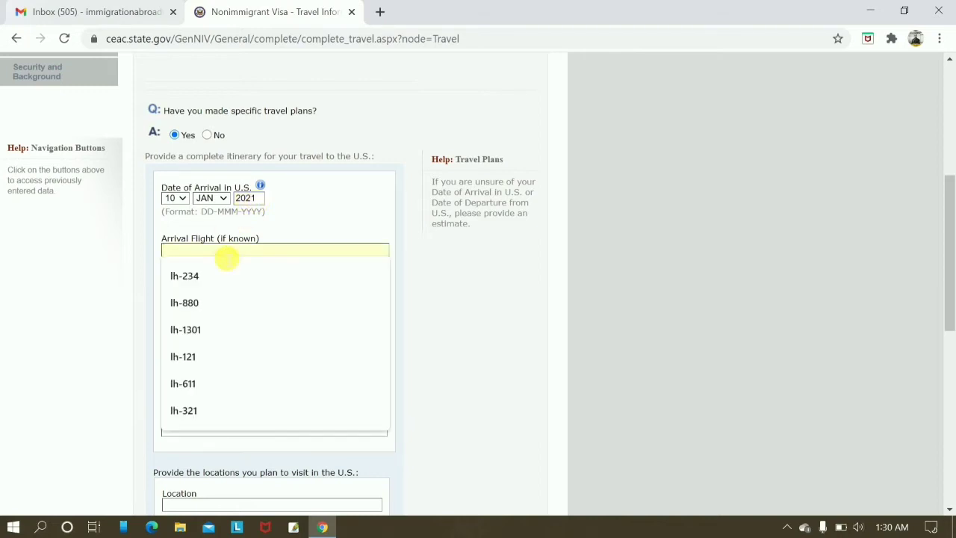
left_click(64, 301)
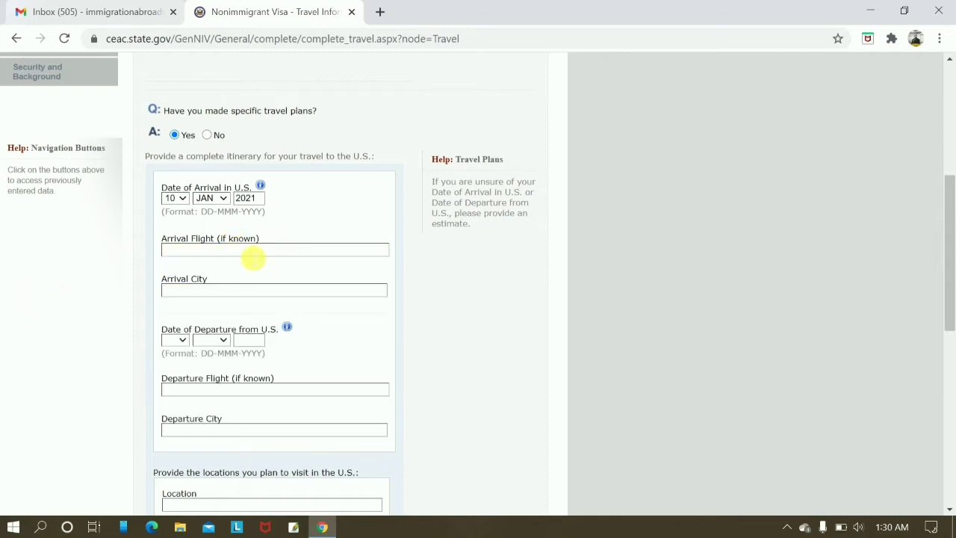
left_click(253, 252)
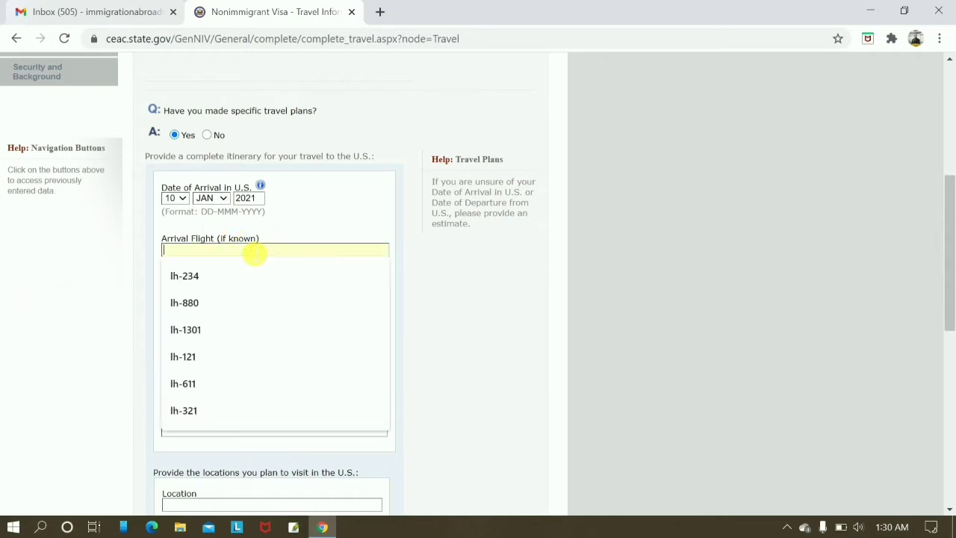
left_click(88, 283)
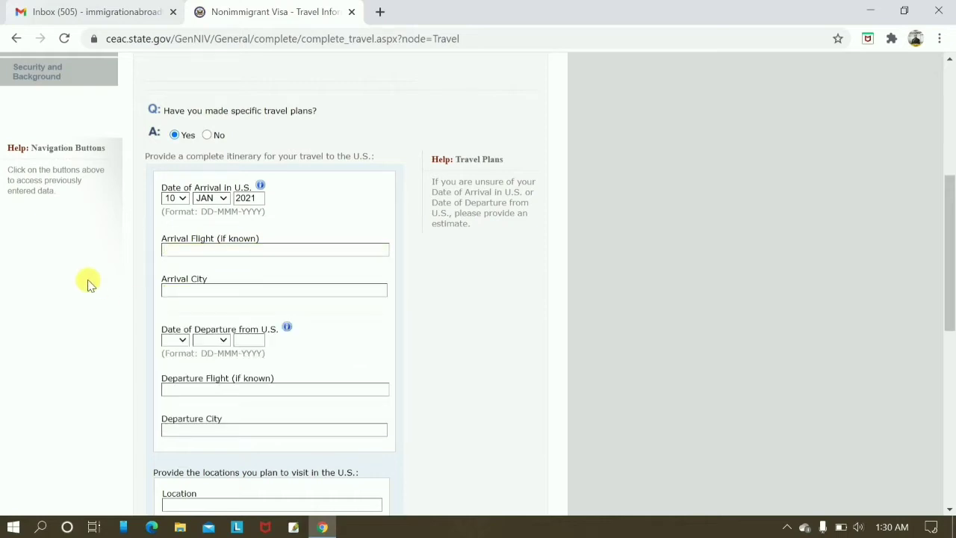
left_click(231, 253)
left_click(126, 359)
type("NEW YOU")
key("BackSpace")
type("RK")
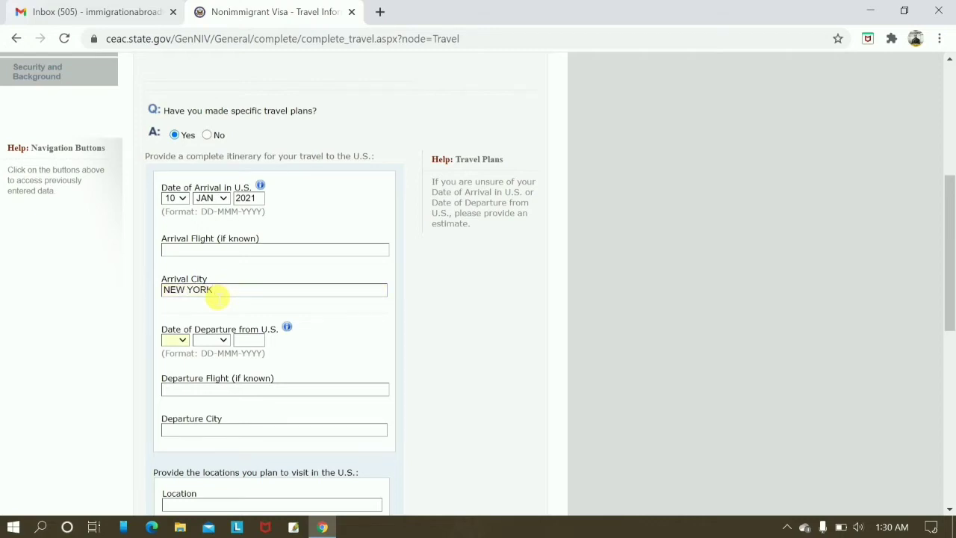
Set the departure date to 25 JAN 2021.
left_click(179, 342)
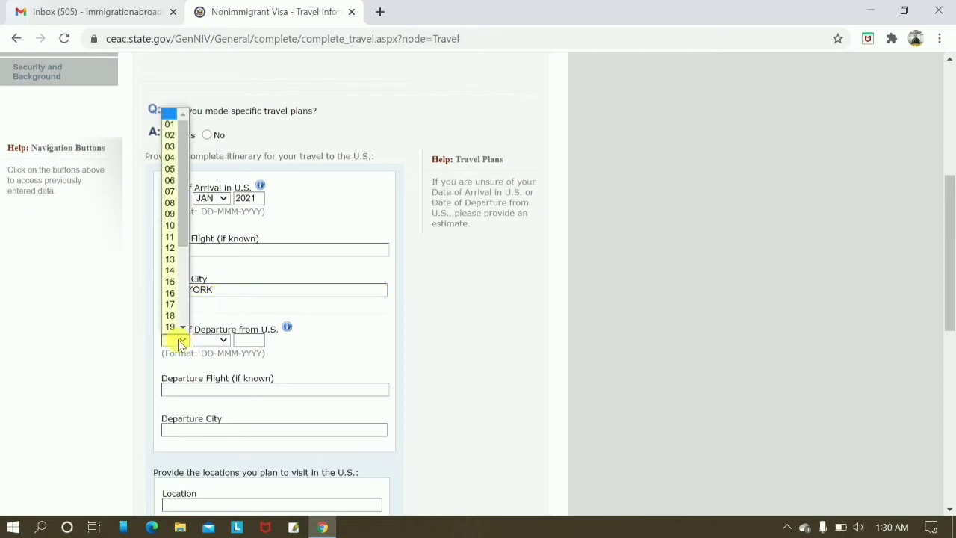
scroll(183, 328, "down", 1)
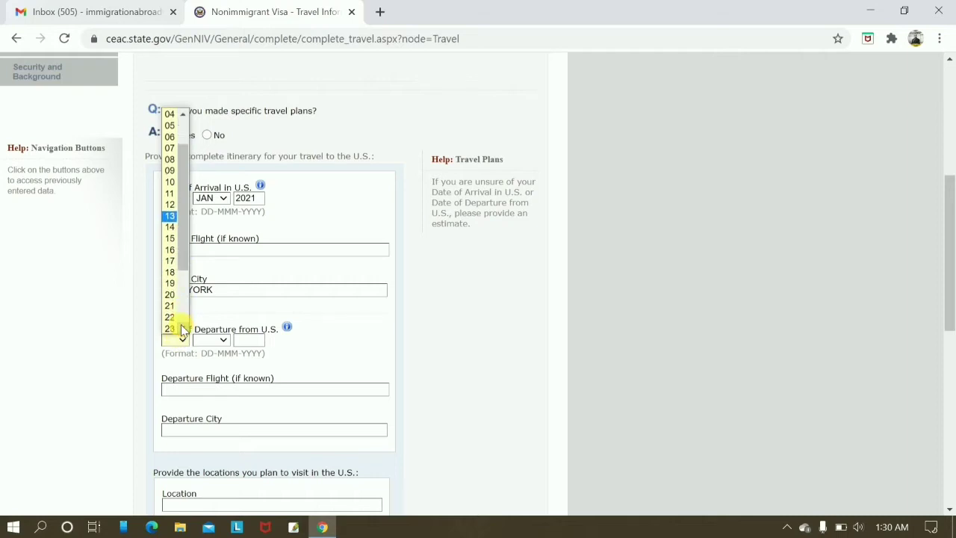
scroll(182, 327, "down", 3)
left_click(172, 278)
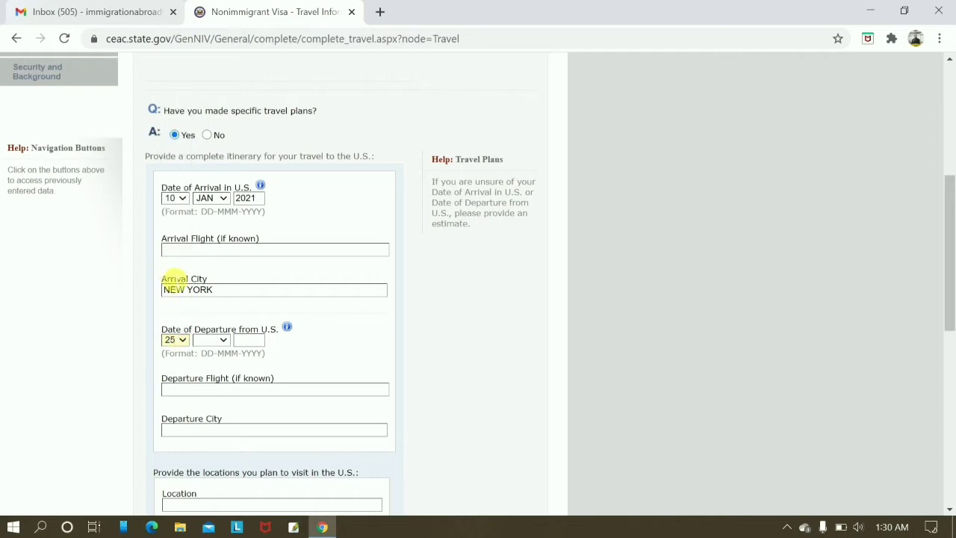
left_click(224, 341)
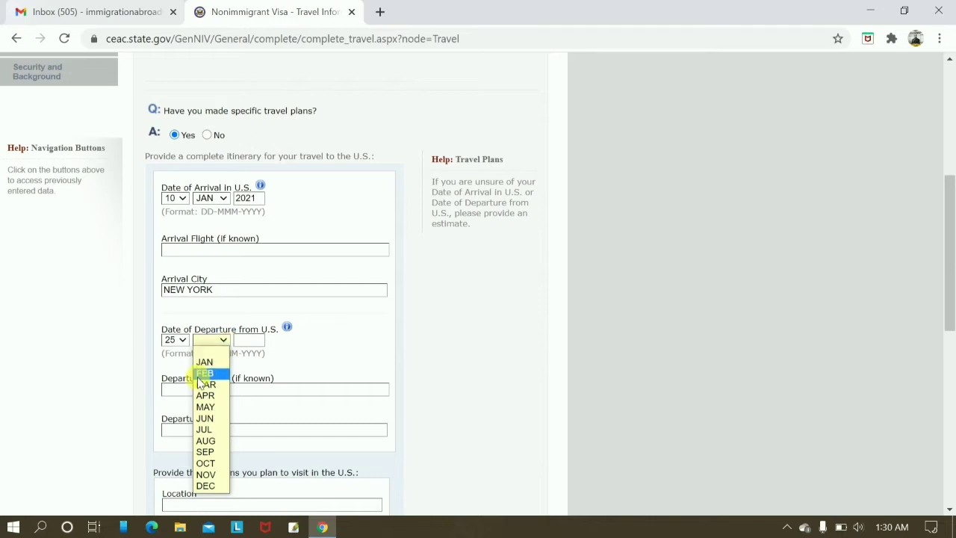
left_click(208, 362)
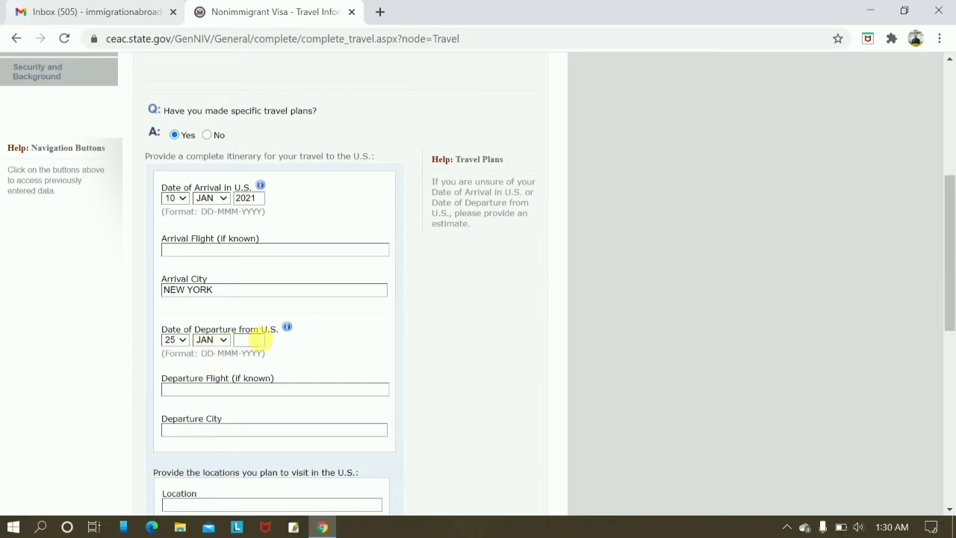
left_click(253, 341)
type("2021")
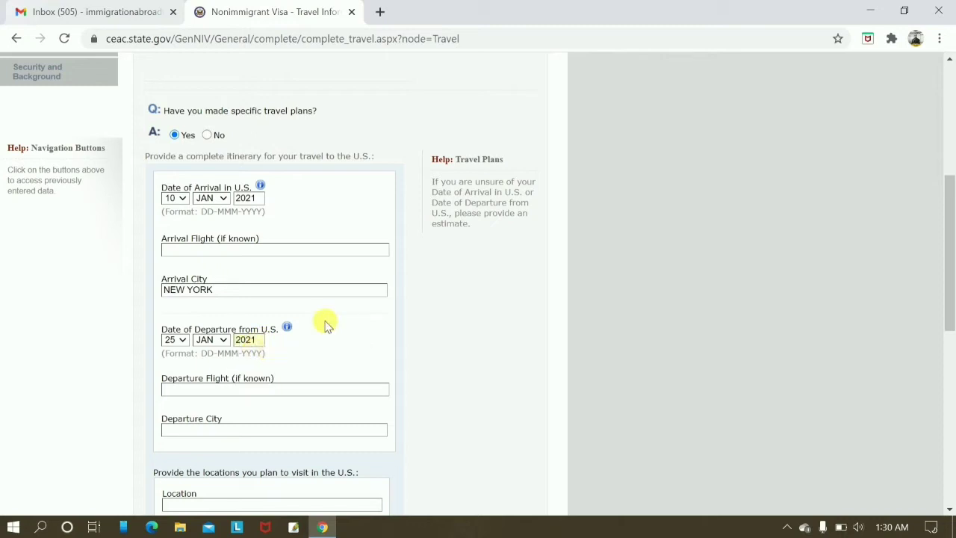
Enter WASHINGTON as departure city, plus visit locations CENTRAL NEW YORK and XYZ.
scroll(216, 386, "down", 1)
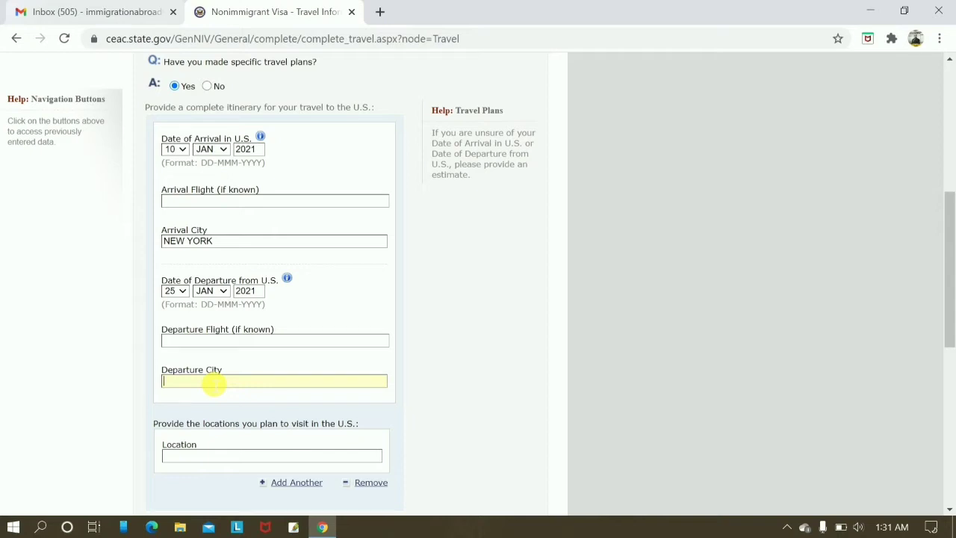
type("WASHINGTON")
scroll(705, 351, "down", 2)
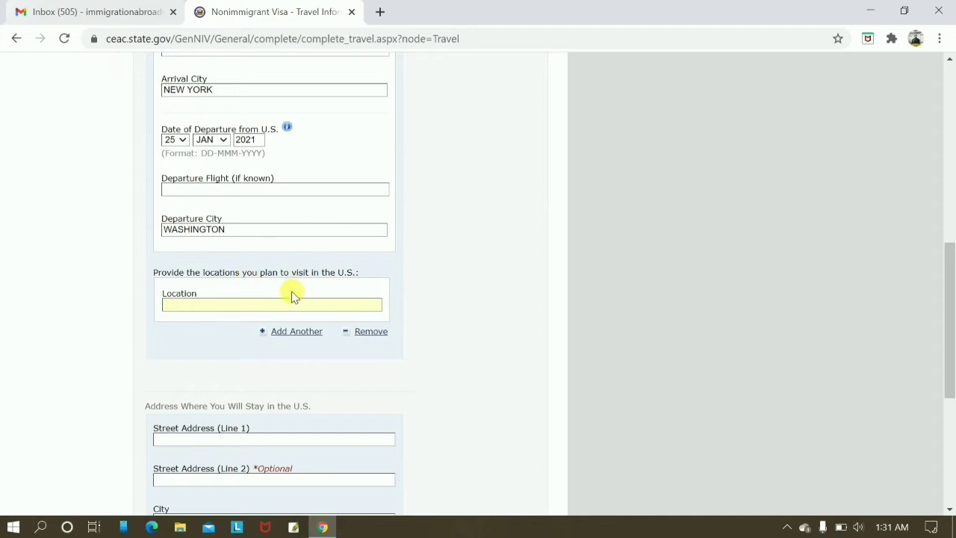
type("CEN")
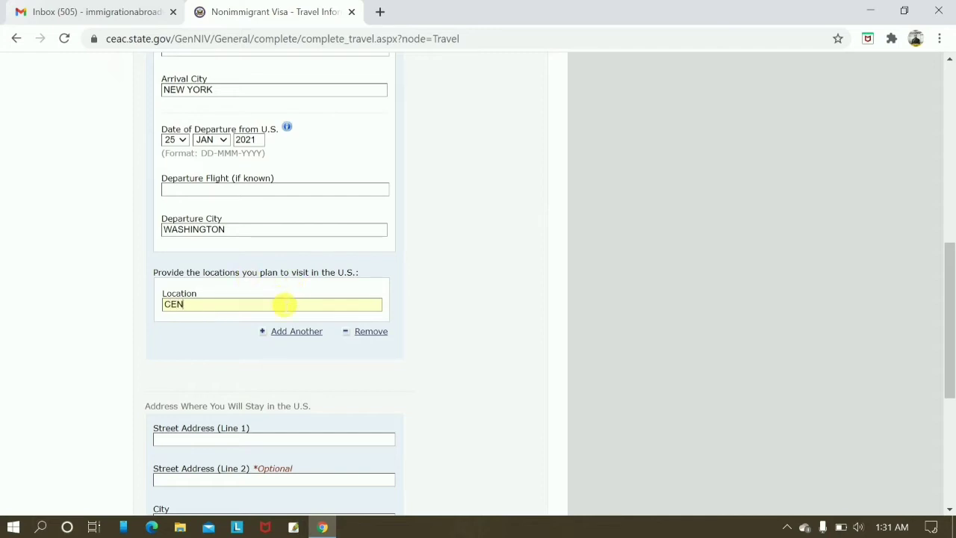
type("TRAL NEW YORK")
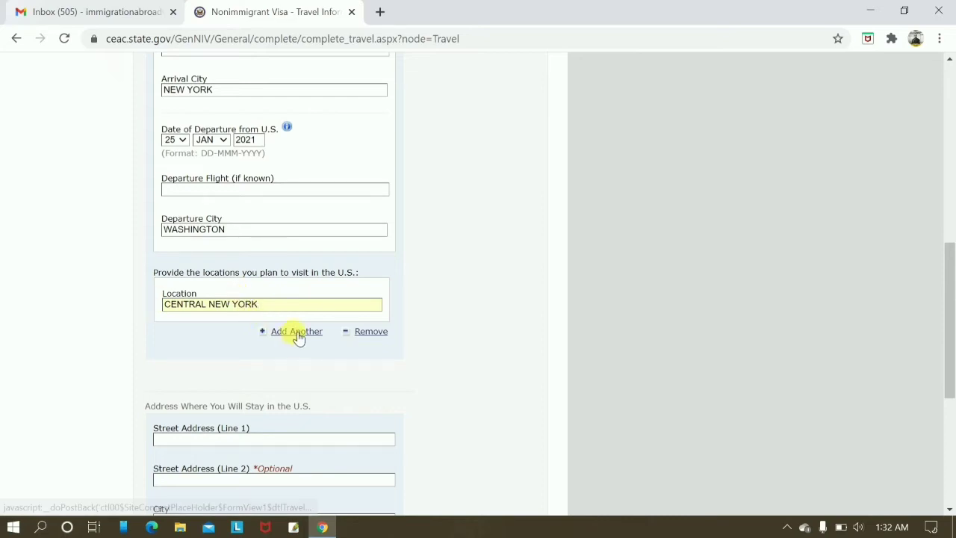
left_click(299, 331)
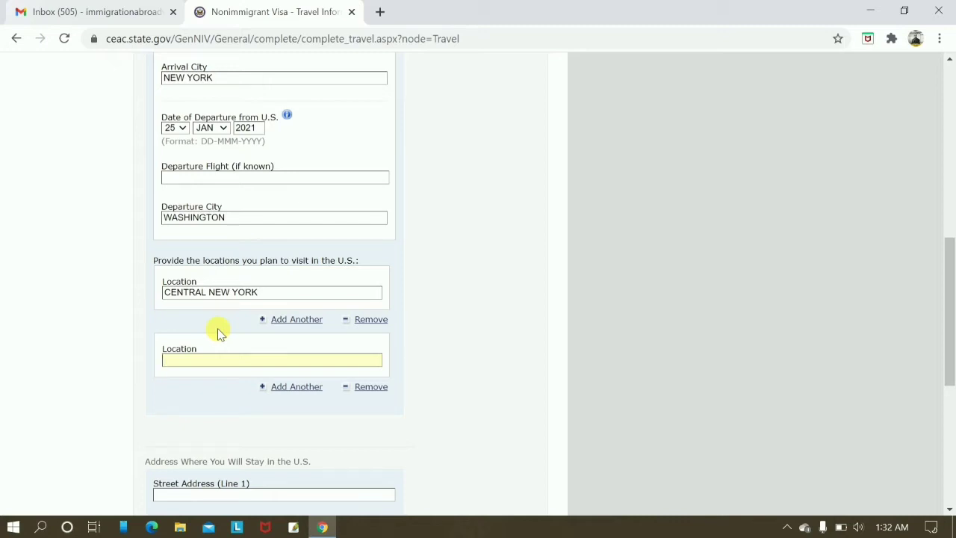
type("XYZ")
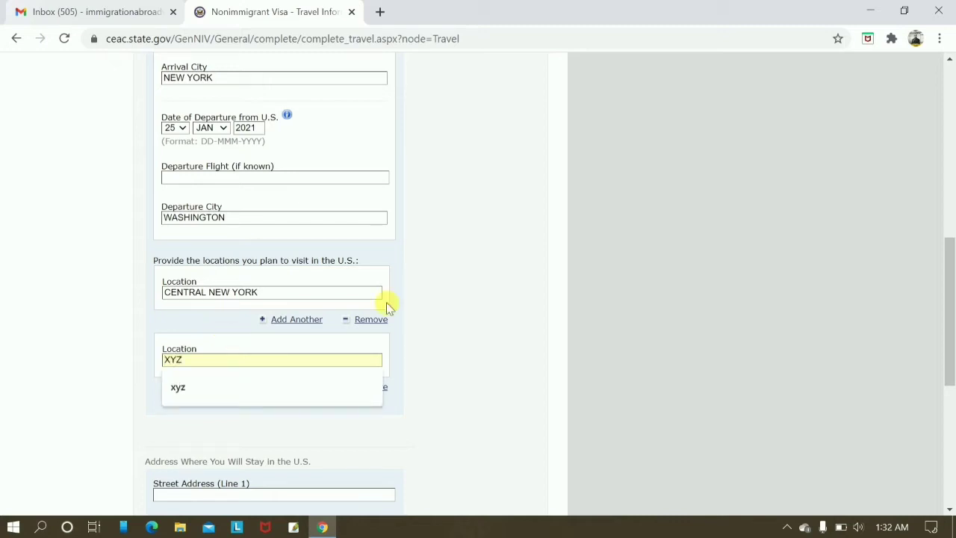
left_click(316, 264)
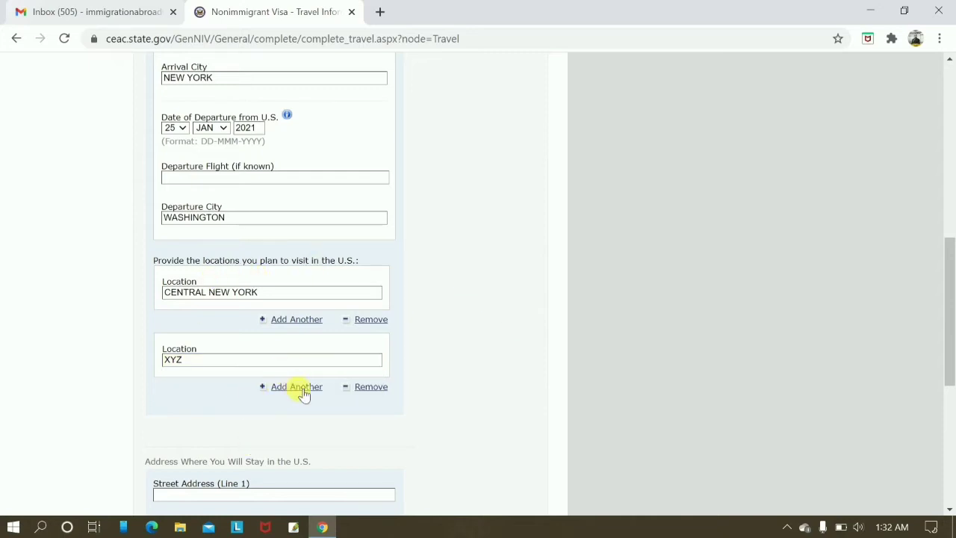
Fill the U.S. stay address from a saved New York autofill entry.
scroll(378, 431, "down", 2)
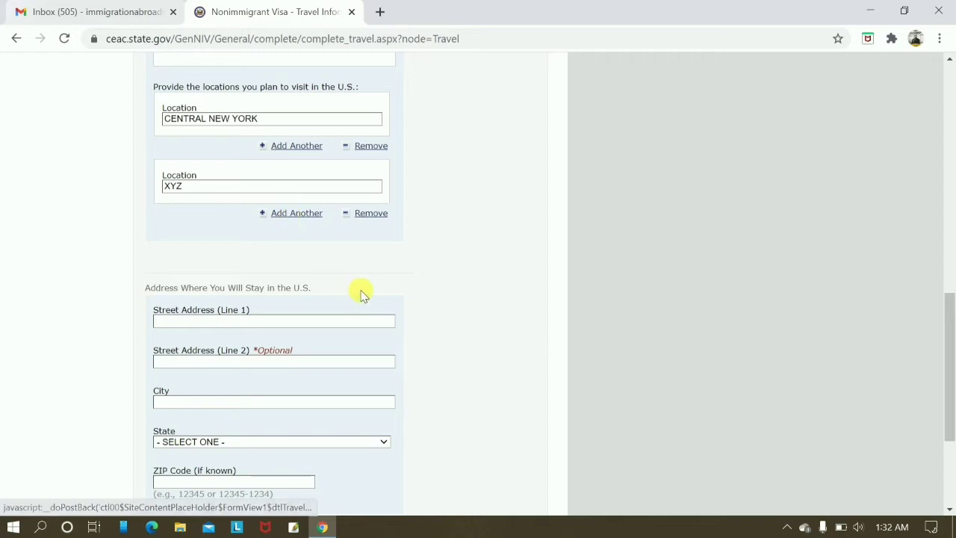
scroll(508, 231, "down", 1)
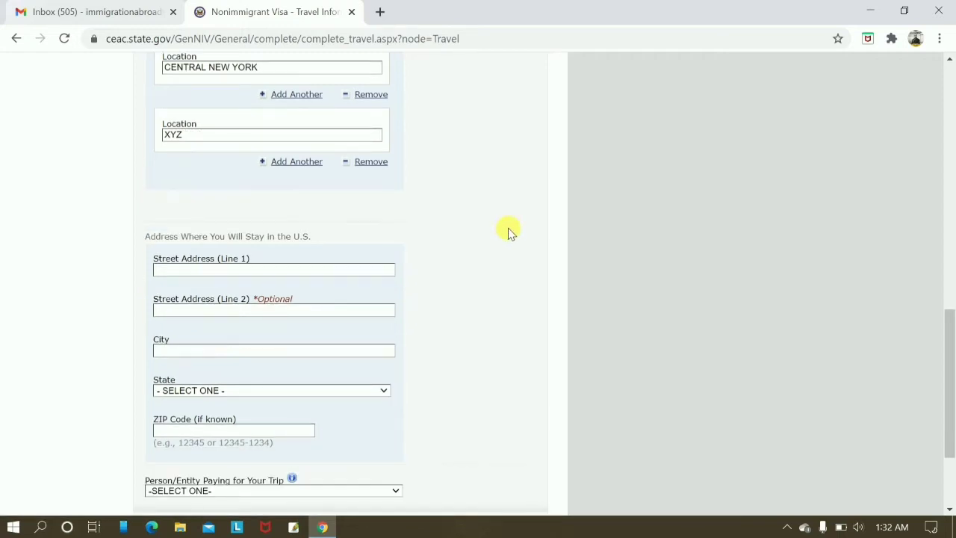
scroll(508, 232, "down", 2)
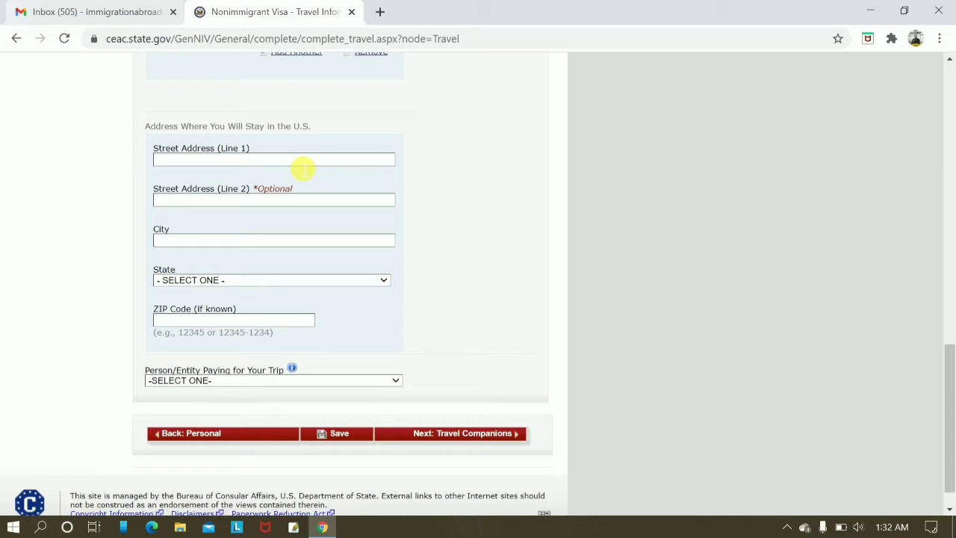
left_click(303, 169)
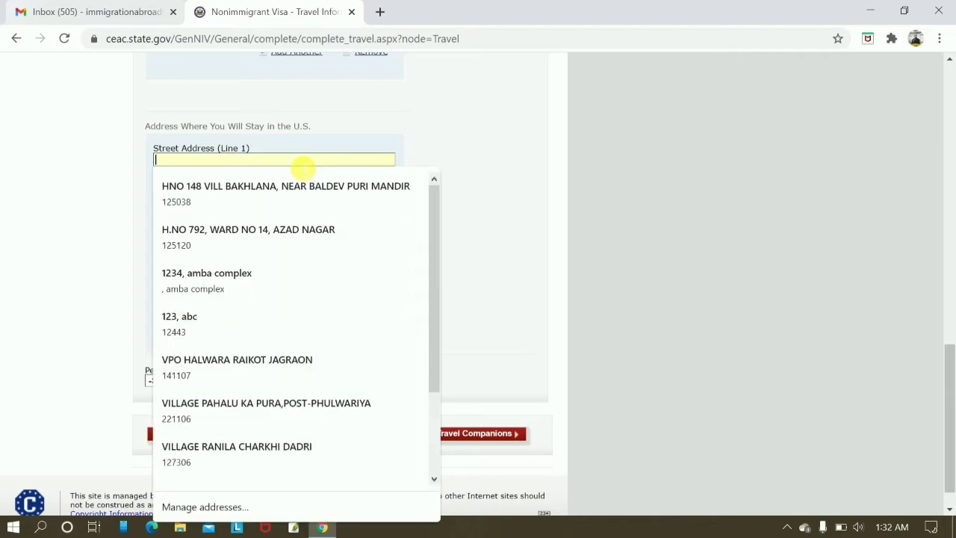
left_click(179, 321)
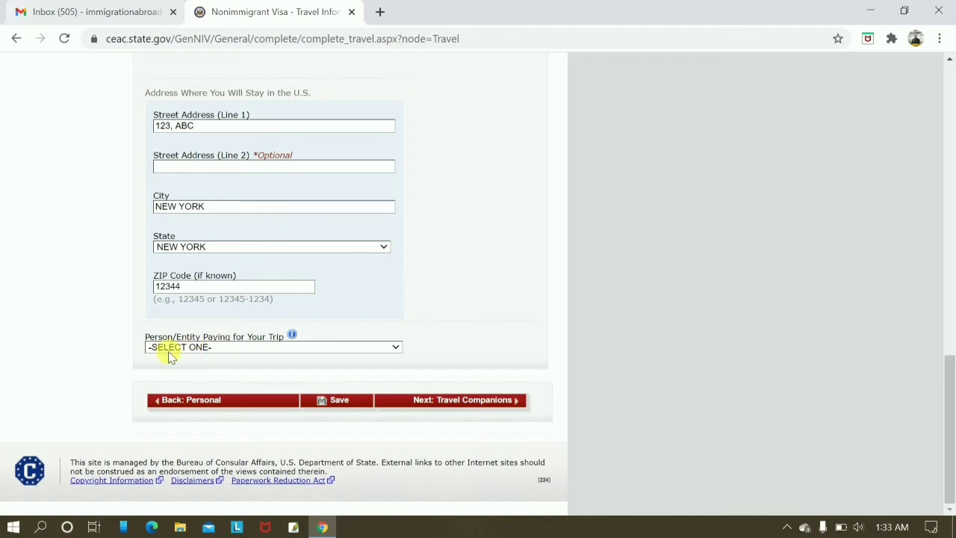
Set the trip payer to SELF, then save and continue to Travel Companions.
left_click(218, 350)
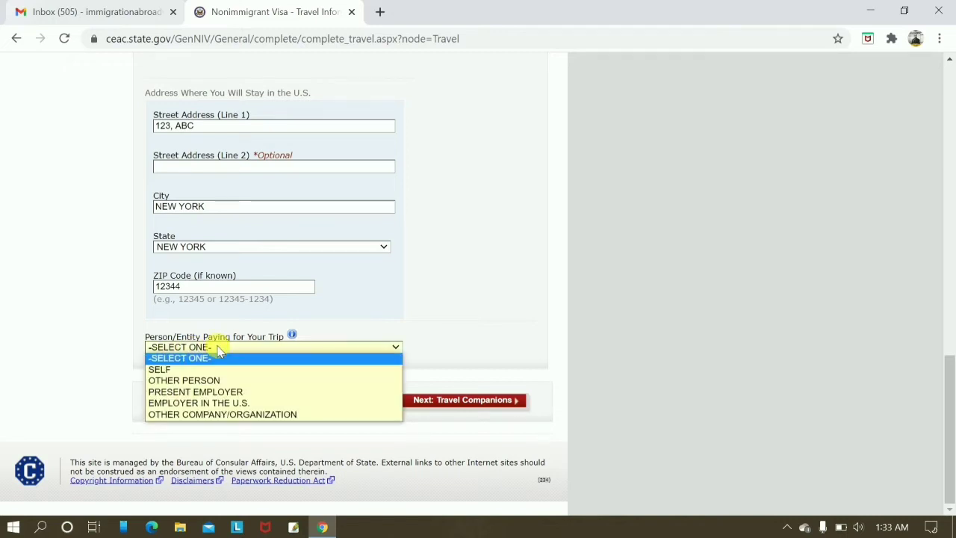
left_click(189, 370)
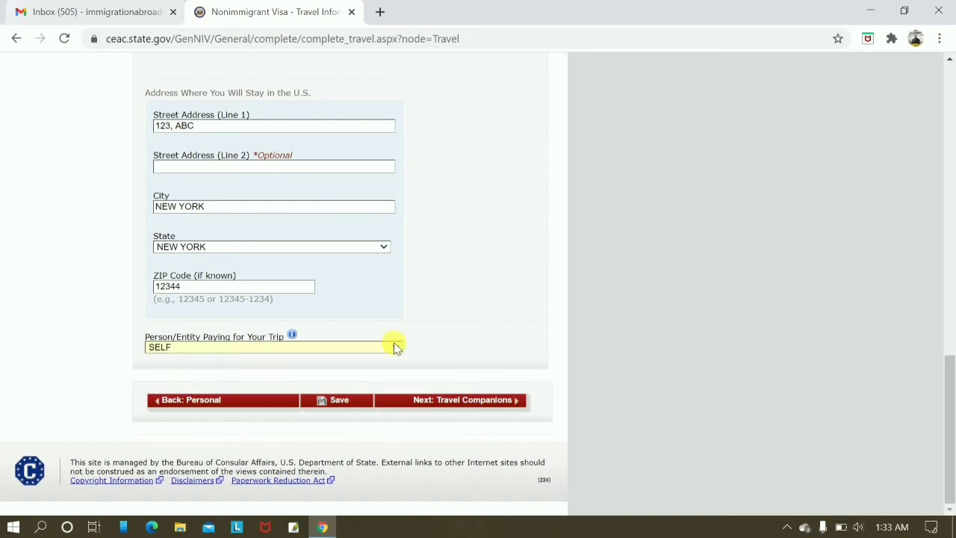
left_click(327, 349)
left_click(276, 365)
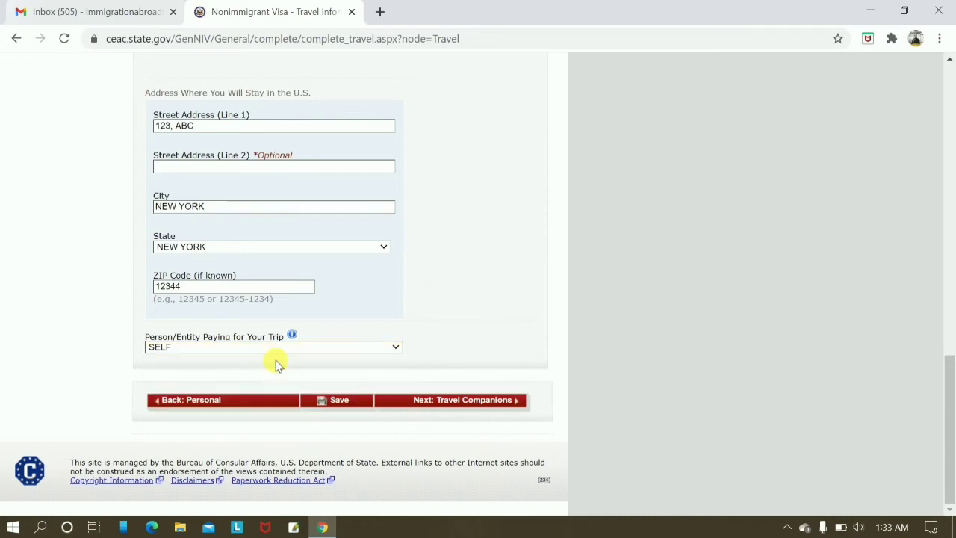
left_click(287, 351)
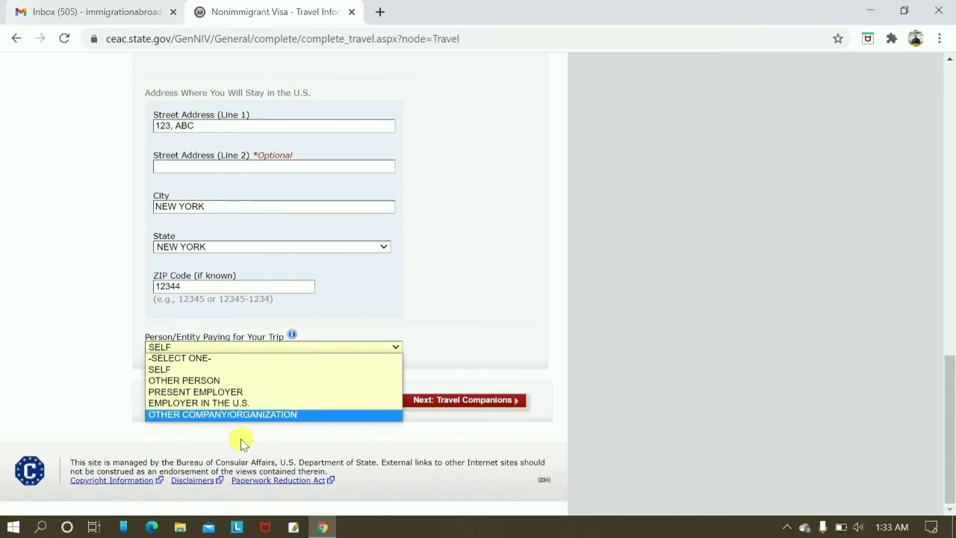
left_click(545, 346)
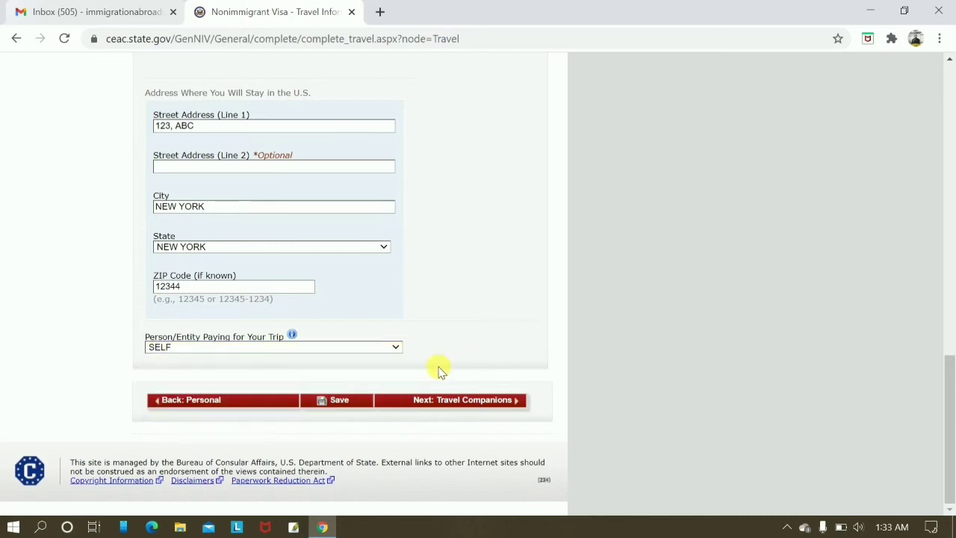
left_click(476, 401)
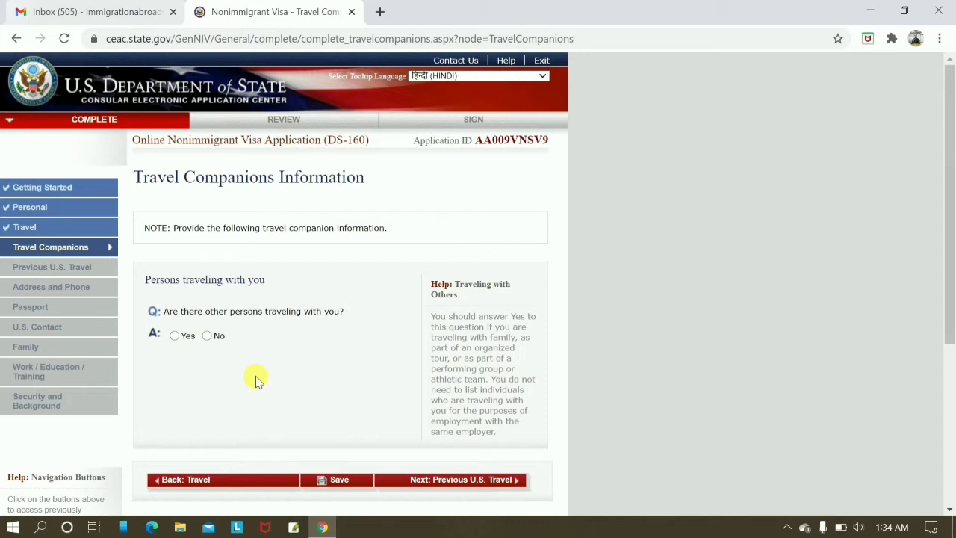
Answer No to anyone traveling with you and continue to Previous U.S. Travel.
left_click(207, 336)
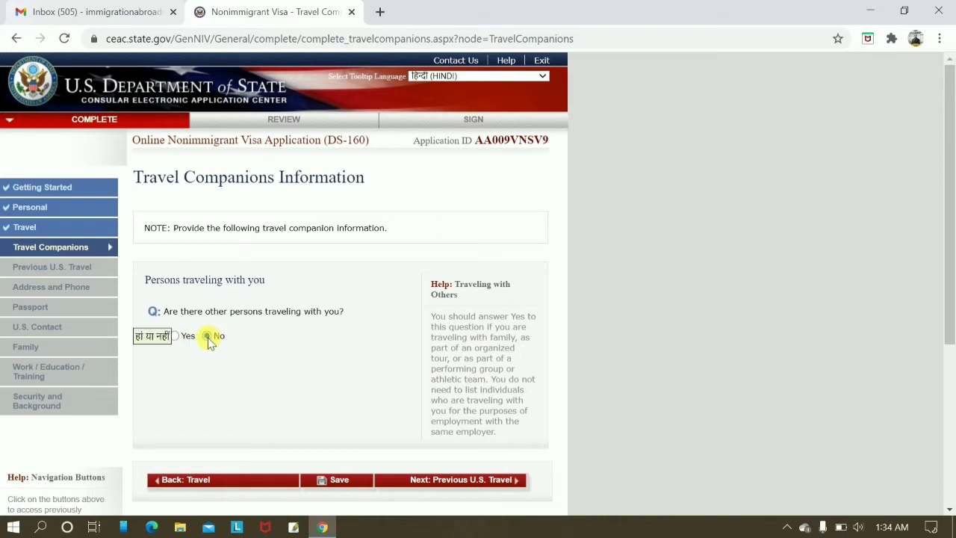
left_click(490, 484)
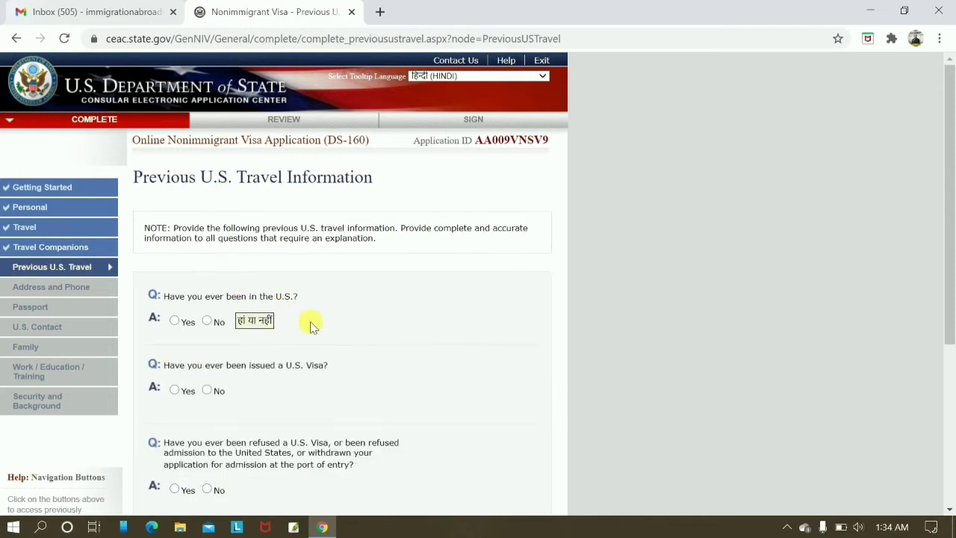
Answer No to having been in the U.S. and to having been issued a U.S. visa.
scroll(310, 322, "down", 1)
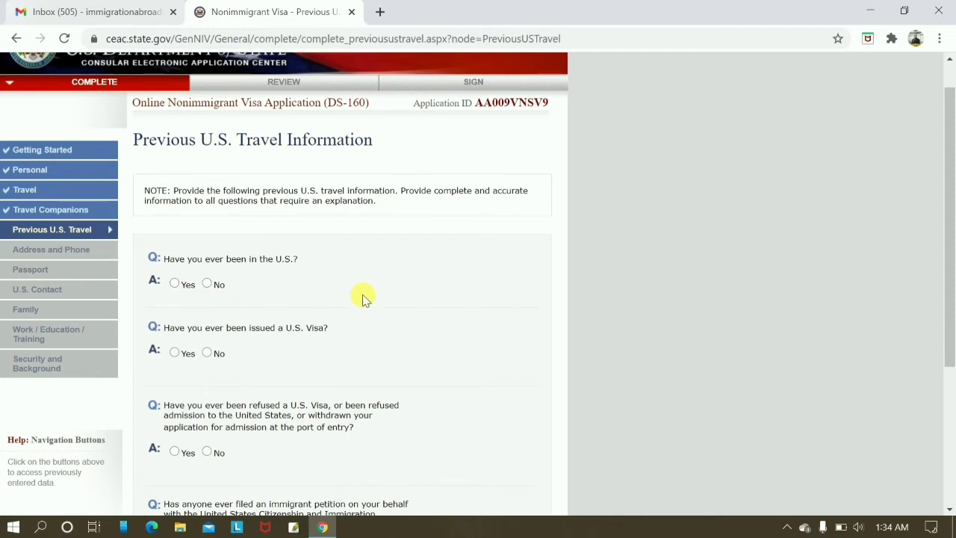
scroll(364, 295, "down", 2)
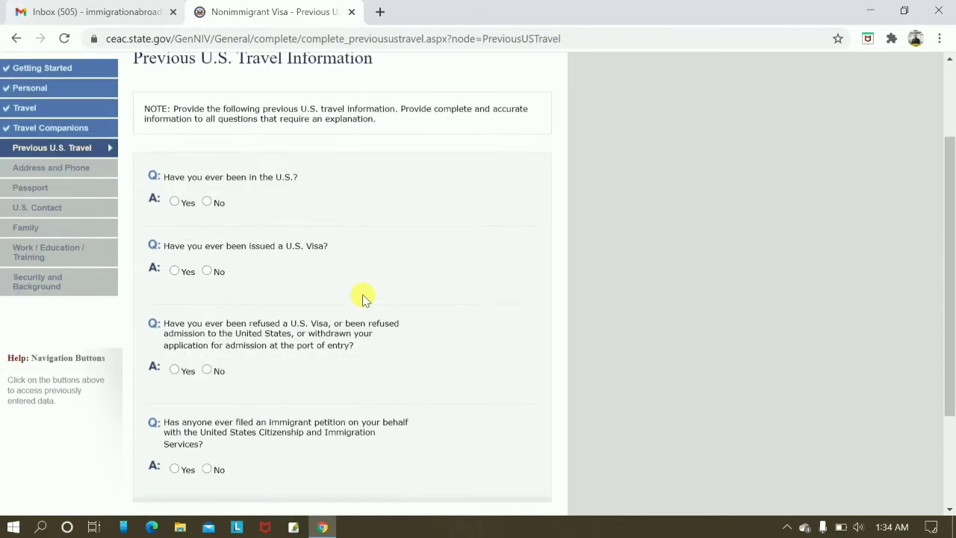
left_click(207, 202)
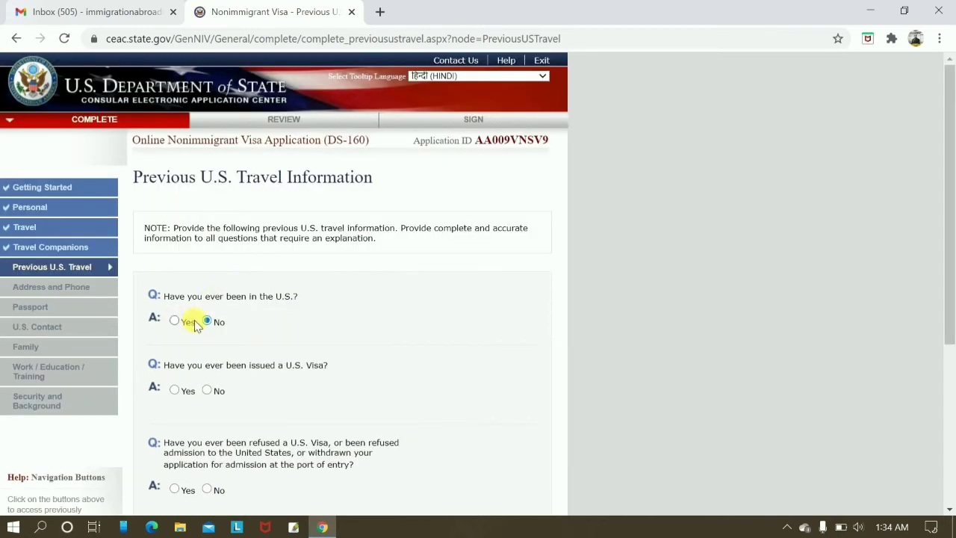
scroll(348, 276, "down", 1)
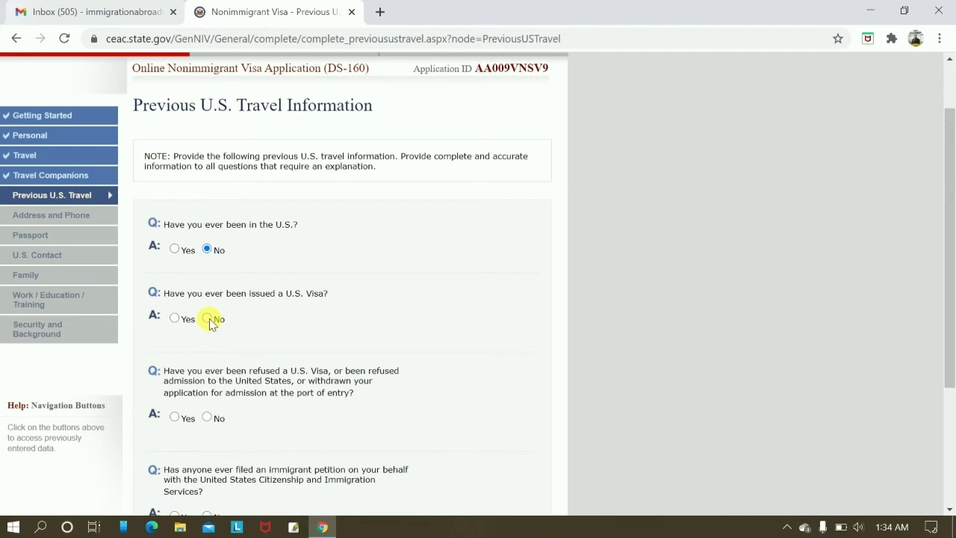
left_click(208, 319)
scroll(405, 328, "down", 1)
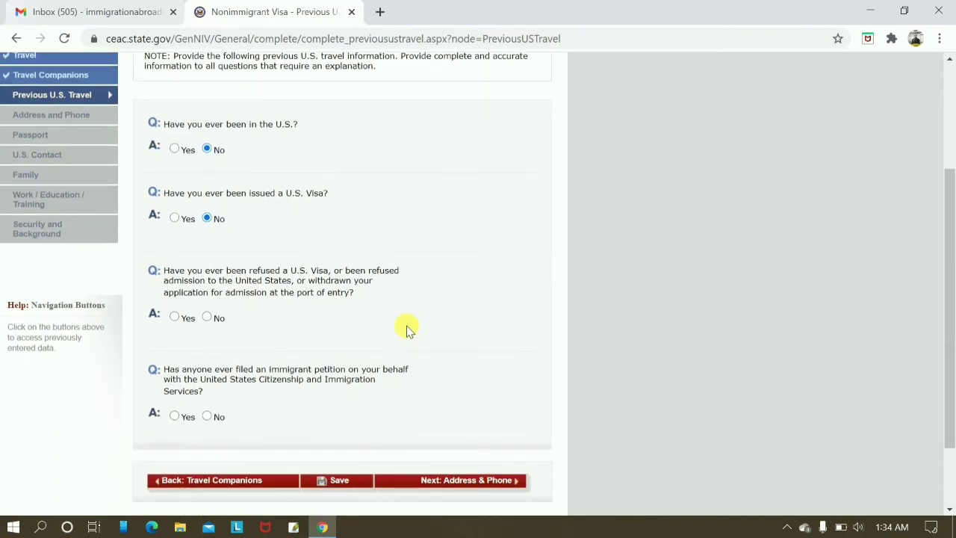
scroll(376, 416, "up", 2)
scroll(376, 436, "down", 1)
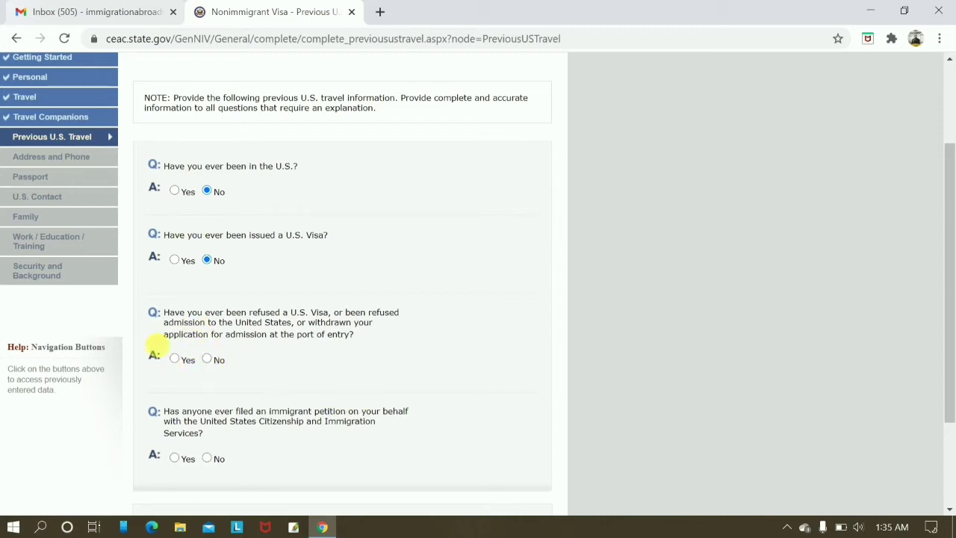
Answer No to visa refusal and immigrant petition questions, then continue to Address and Phone.
left_click(208, 359)
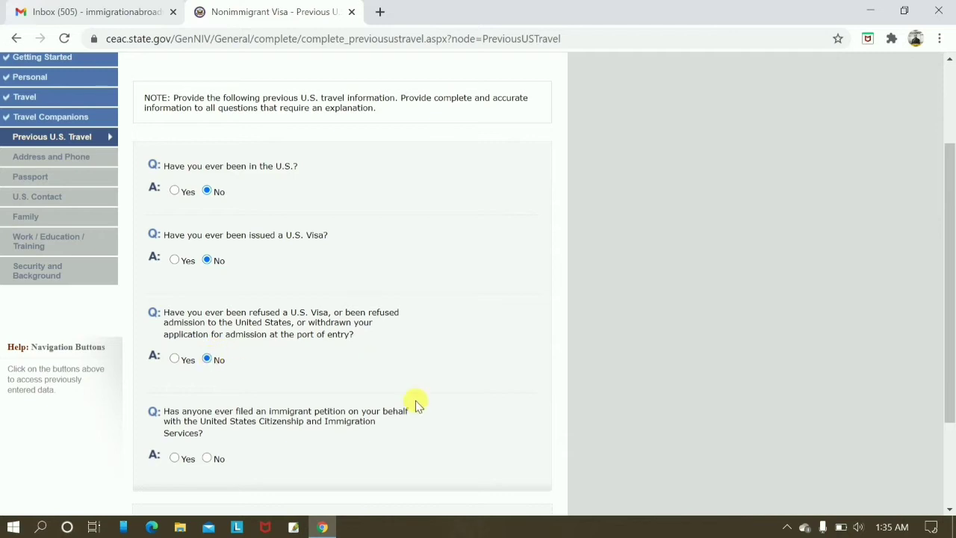
scroll(414, 400, "down", 3)
scroll(224, 309, "up", 5)
scroll(471, 400, "down", 1)
scroll(471, 400, "down", 3)
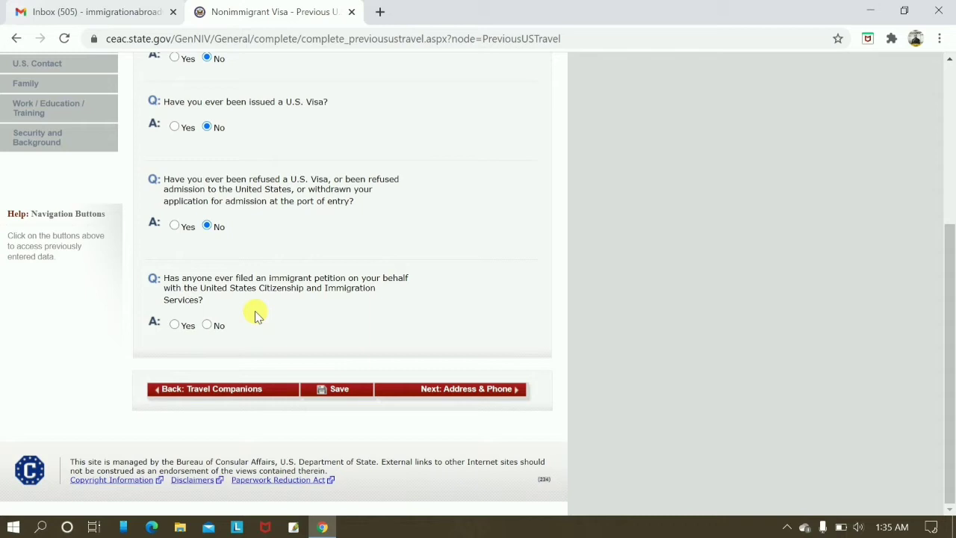
left_click(207, 326)
left_click(474, 389)
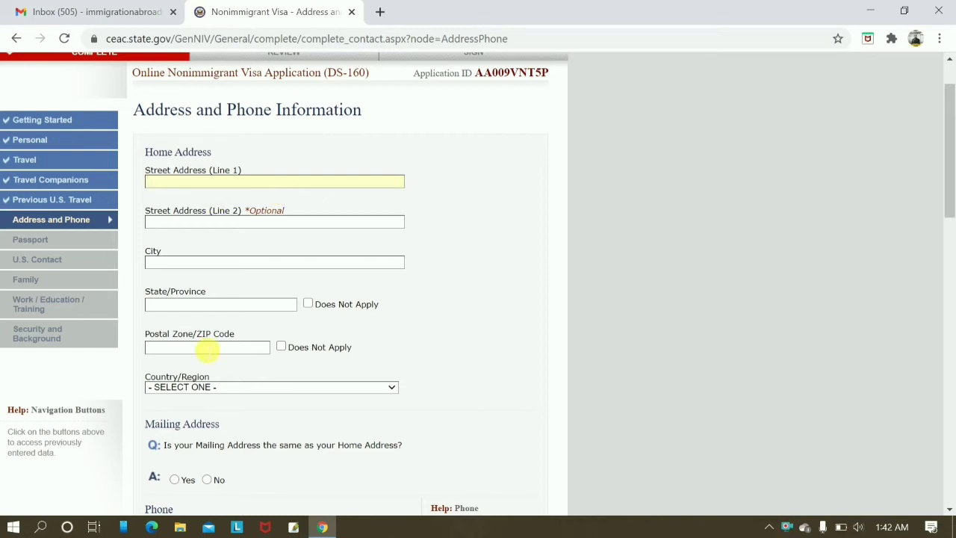
Fill in the home address in AMBALA, HARYANA, INDIA and mark the mailing address the same as home.
scroll(209, 349, "down", 2)
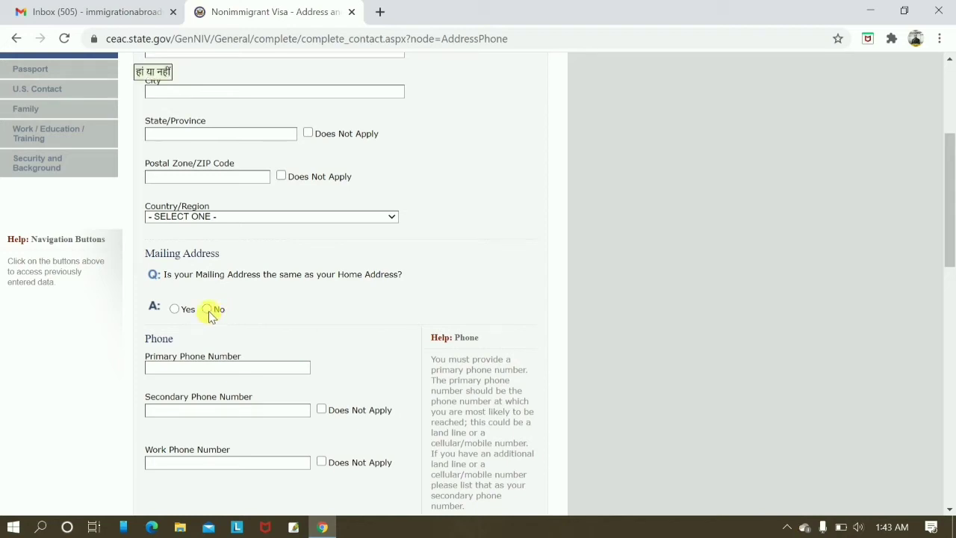
scroll(362, 310, "up", 3)
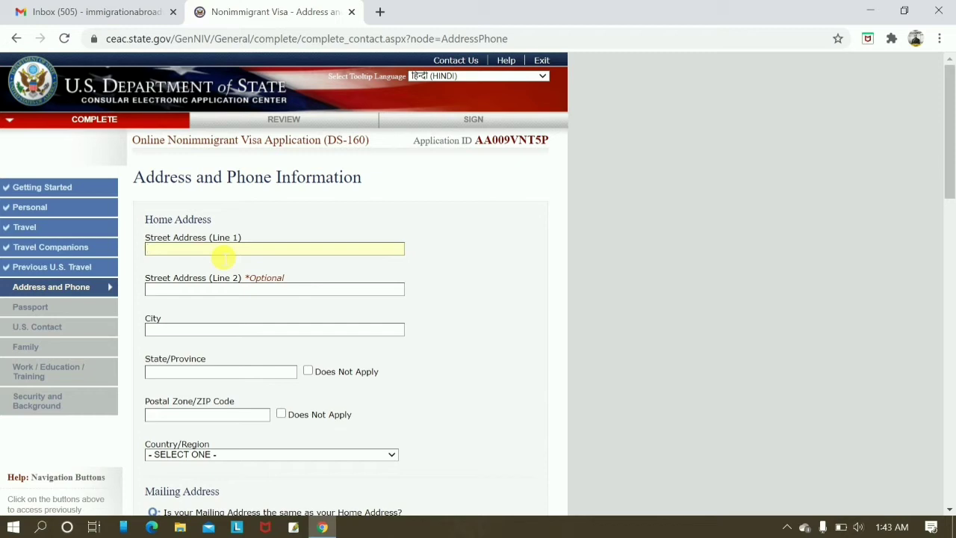
type("SCO")
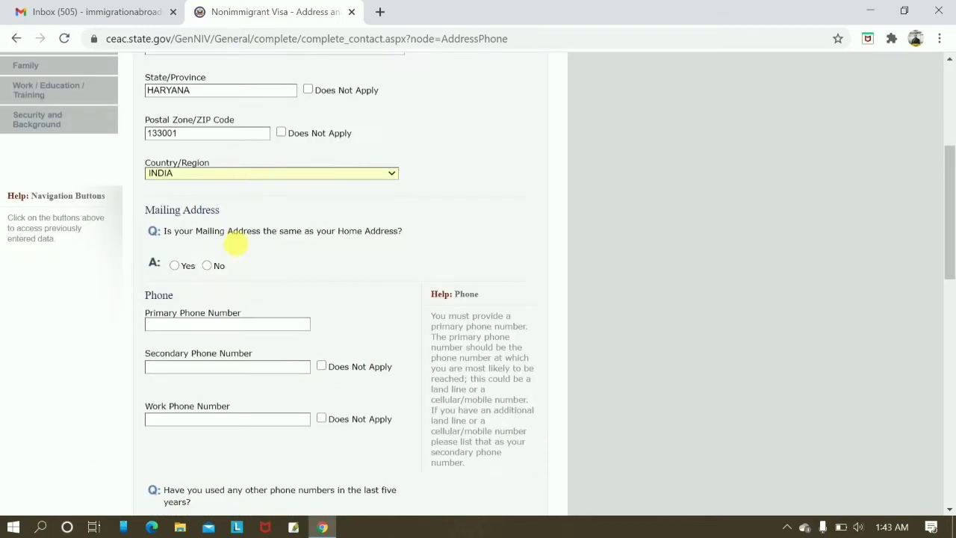
left_click(207, 266)
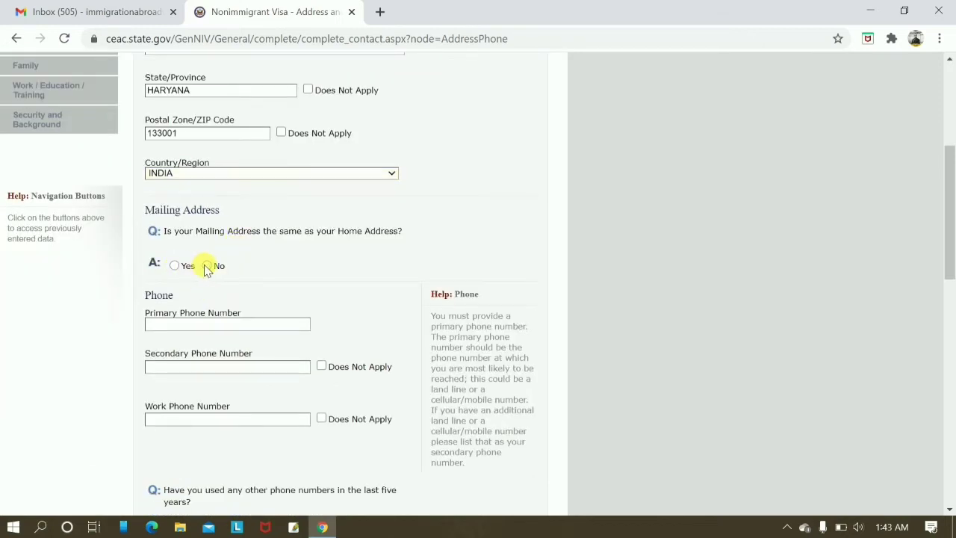
left_click(174, 267)
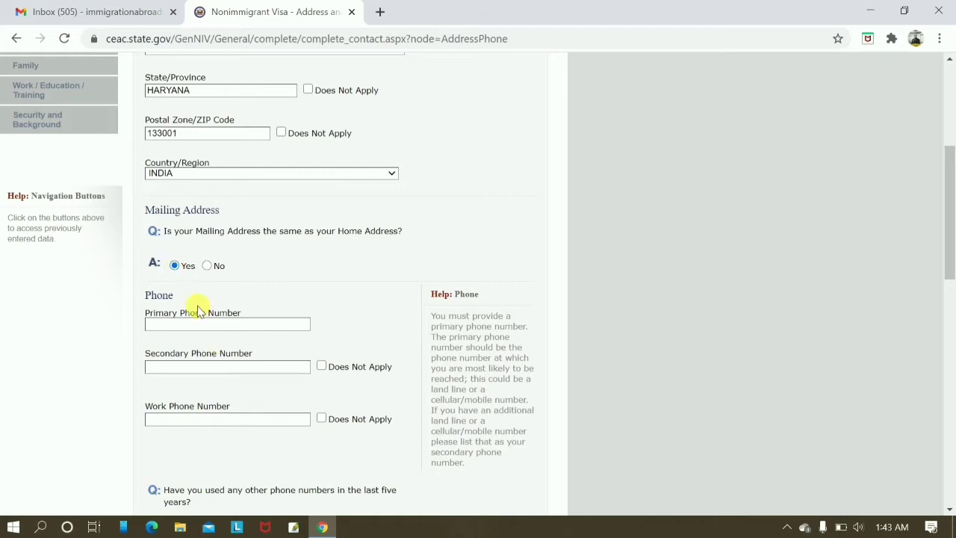
left_click(186, 326)
scroll(186, 332, "up", 3)
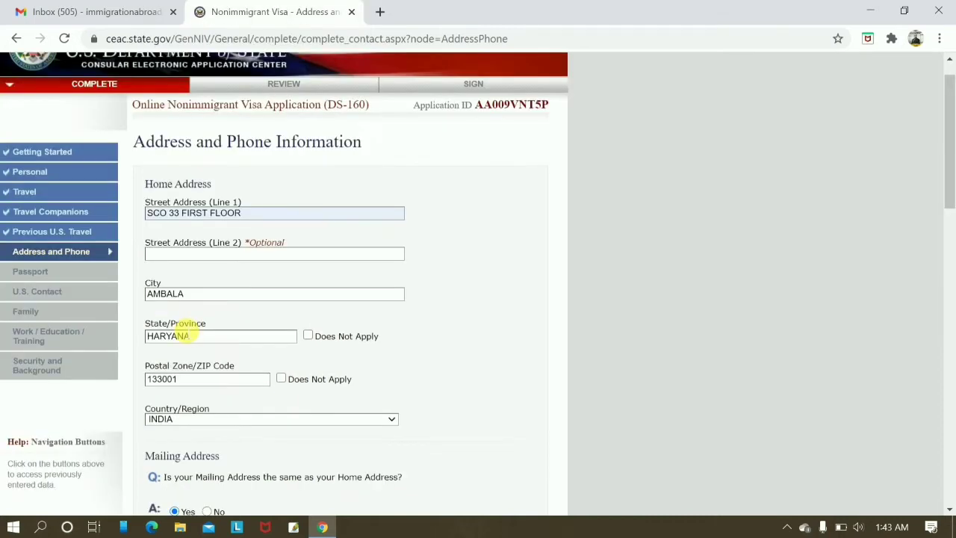
scroll(486, 289, "down", 4)
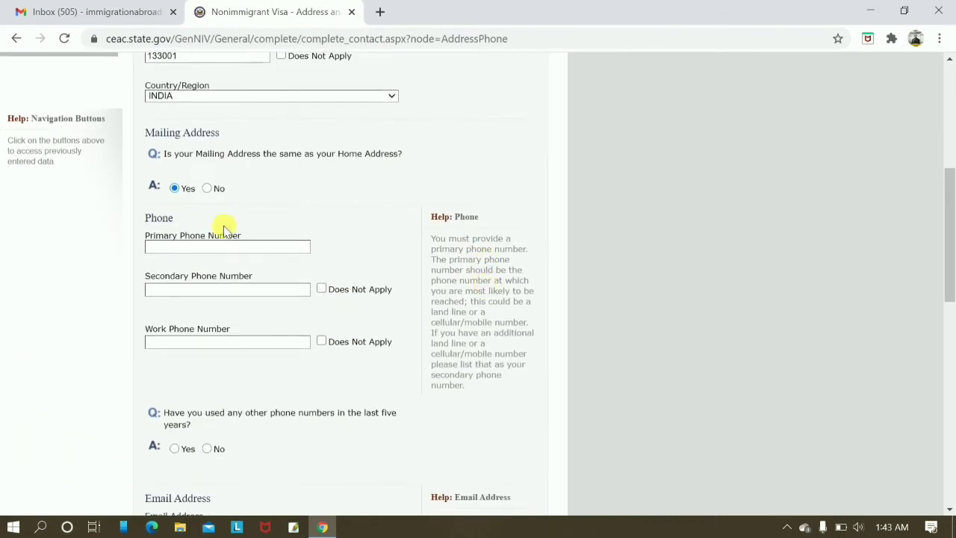
Enter the primary phone number and mark secondary and work phone numbers Does Not Apply.
left_click(186, 248)
type("9")
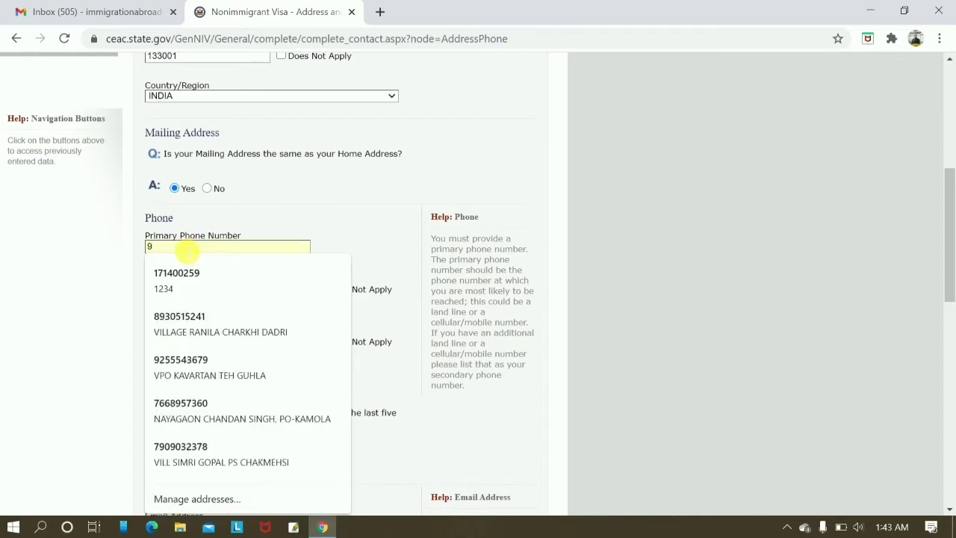
type("3554111")
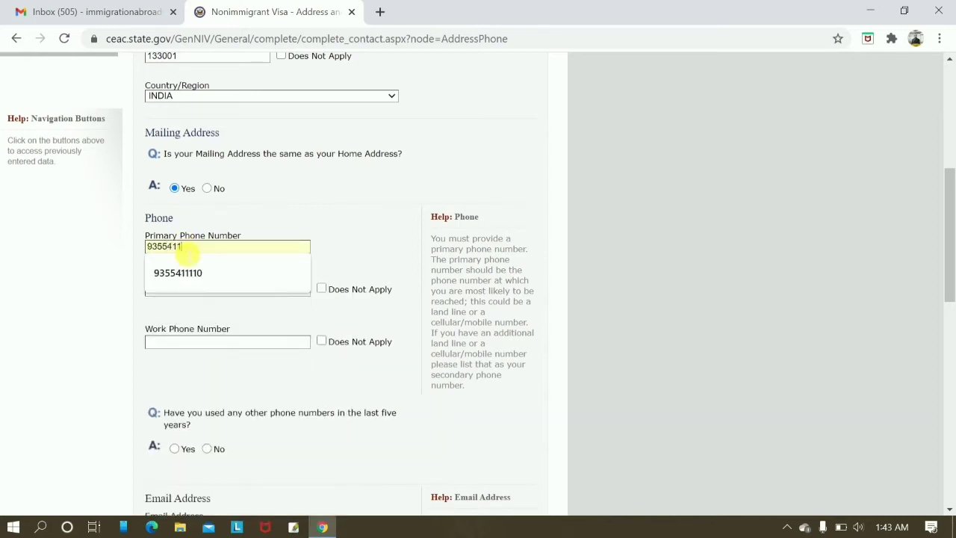
left_click(188, 274)
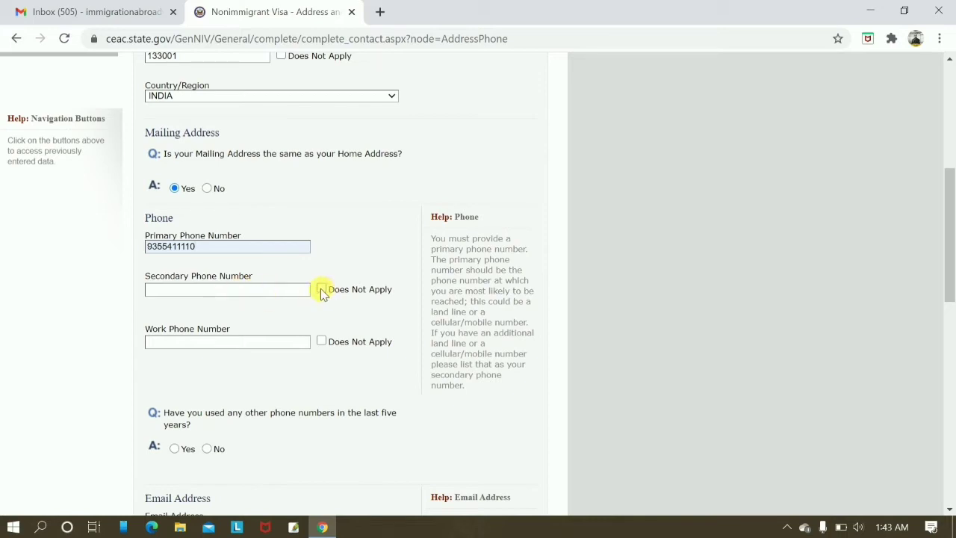
left_click(321, 290)
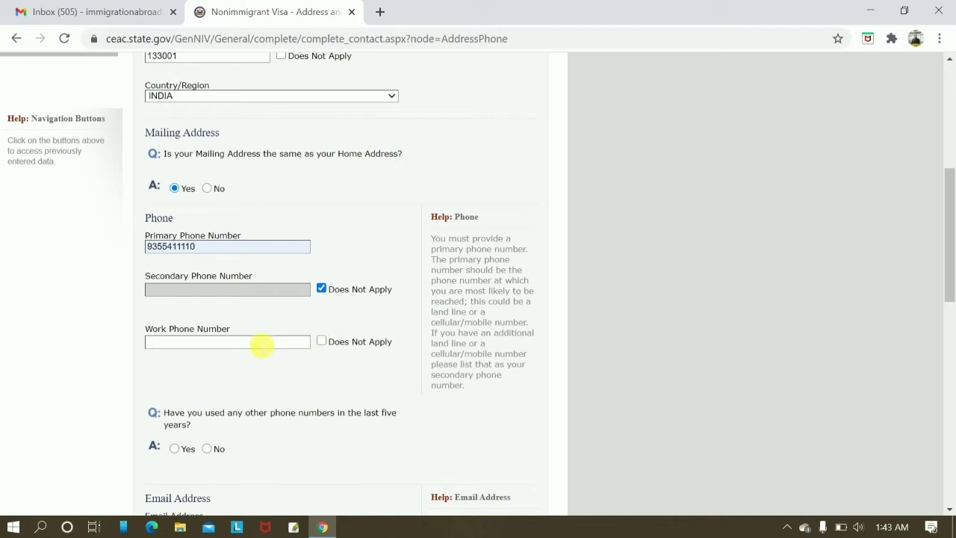
left_click(322, 343)
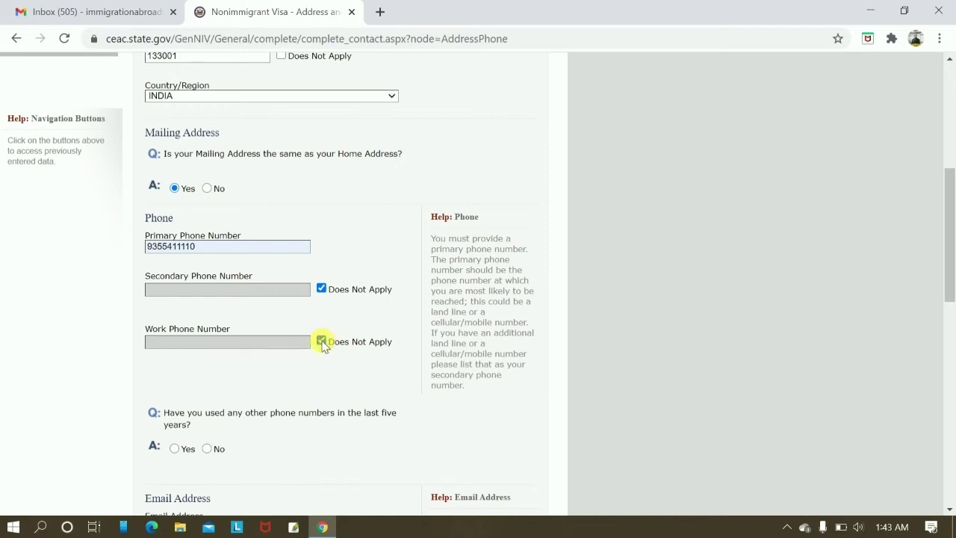
Answer No to having used other phone numbers.
scroll(542, 372, "down", 1)
scroll(542, 371, "up", 2)
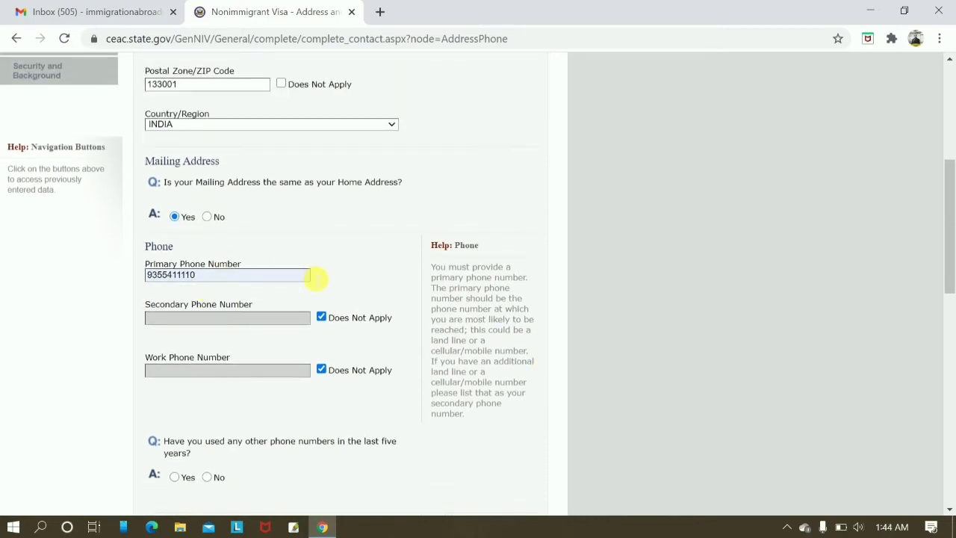
scroll(352, 306, "down", 2)
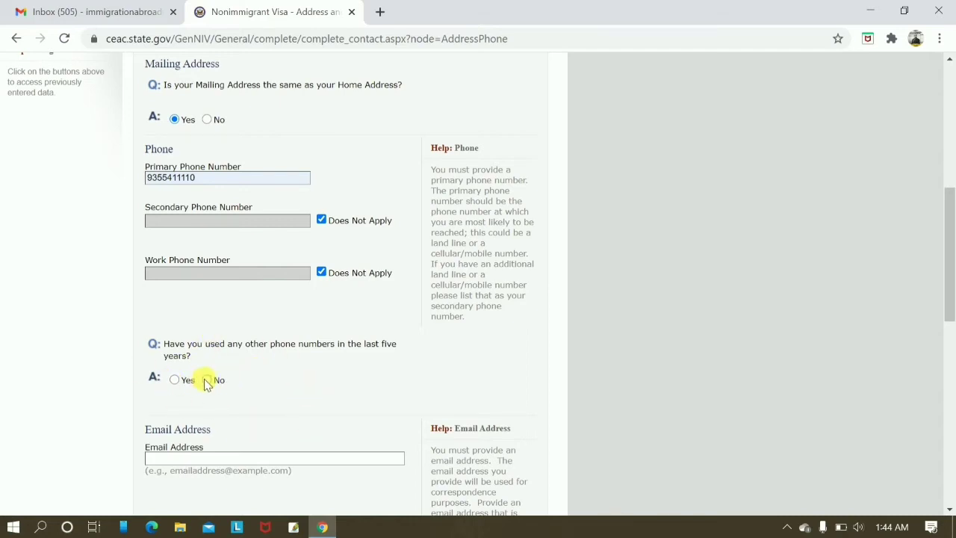
left_click(207, 380)
scroll(469, 411, "down", 2)
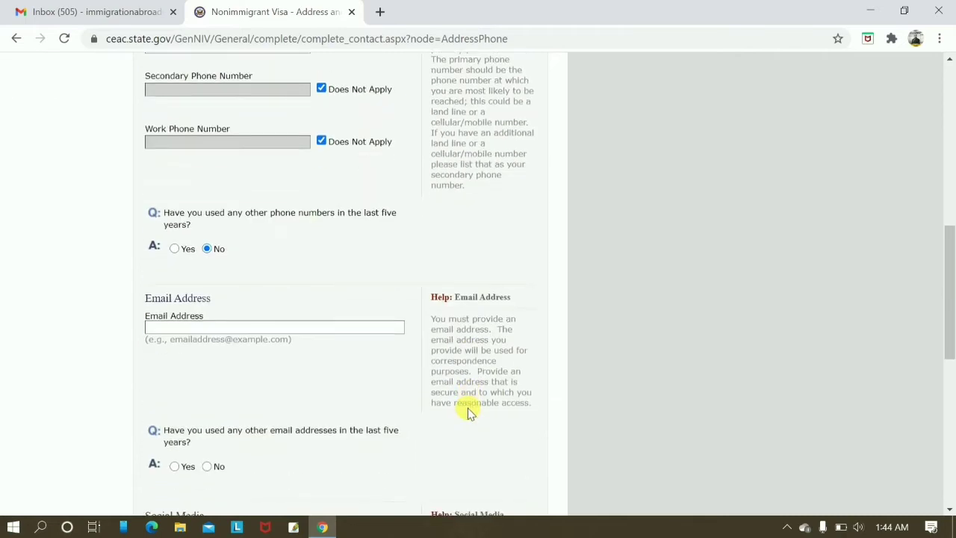
left_click(238, 332)
scroll(240, 337, "up", 4)
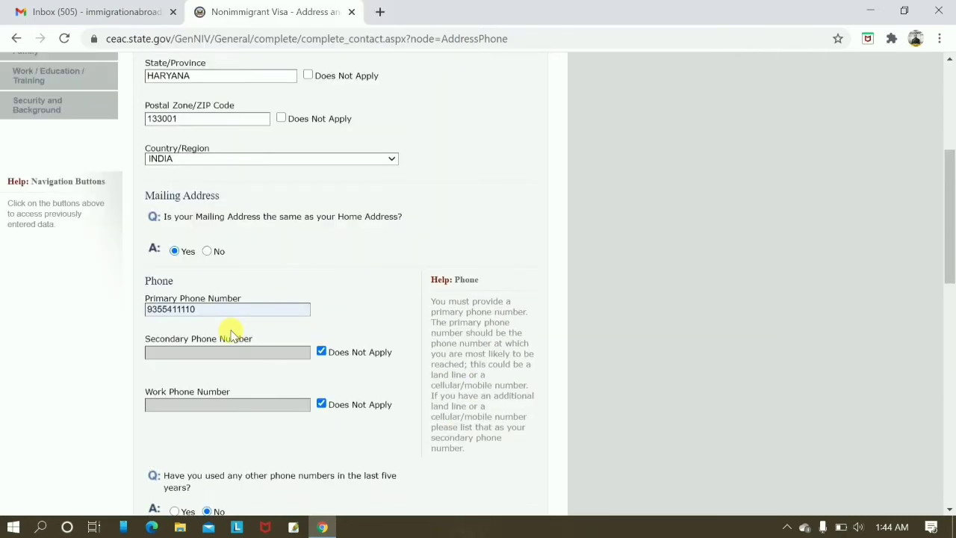
scroll(254, 404, "down", 5)
Type the applicant's e-mail address into the Email Address field, correcting a mistyped start.
left_click(209, 254)
type("INF")
key("BackSpace")
key("BackSpace")
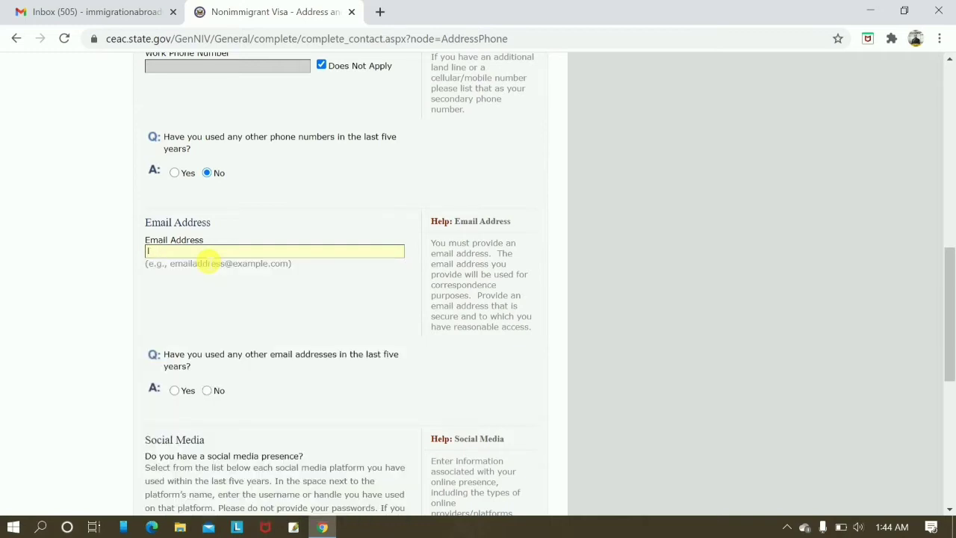
scroll(206, 260, "down", 4)
scroll(204, 258, "down", 2)
scroll(204, 258, "up", 3)
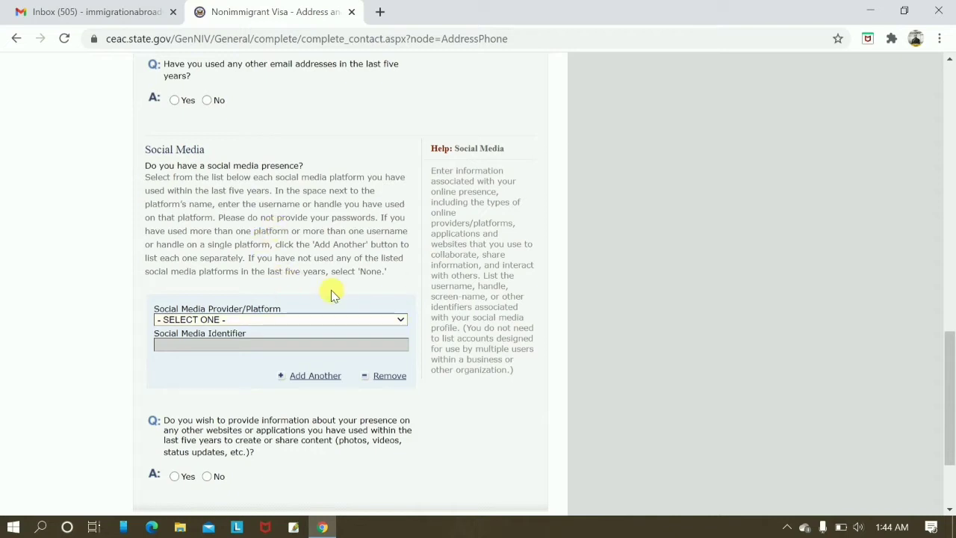
Set the social media provider to NONE.
left_click(365, 322)
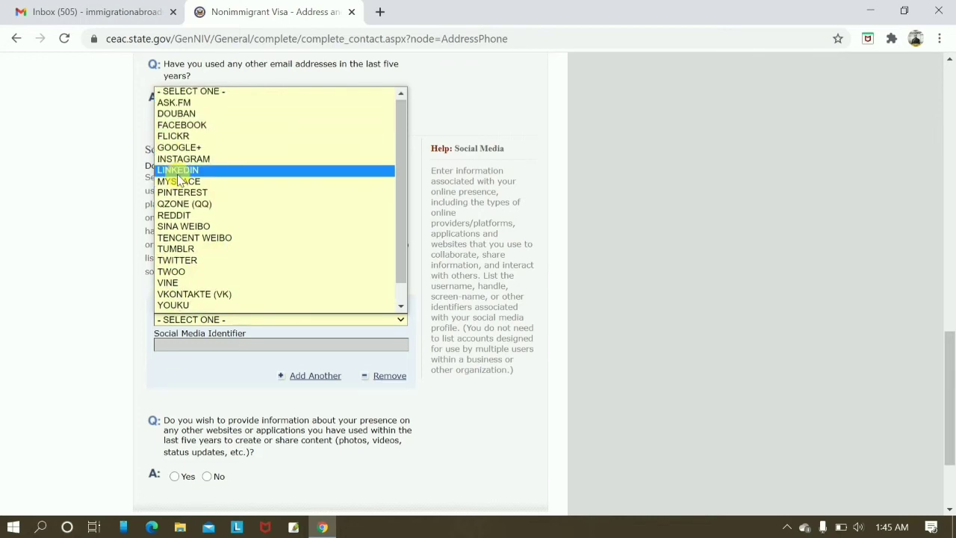
left_click(146, 385)
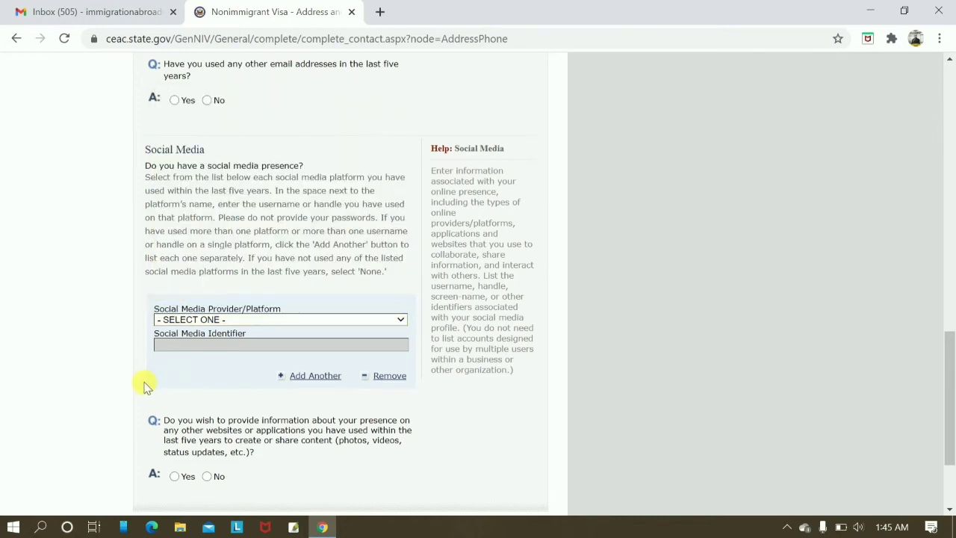
left_click(314, 319)
scroll(246, 142, "down", 1)
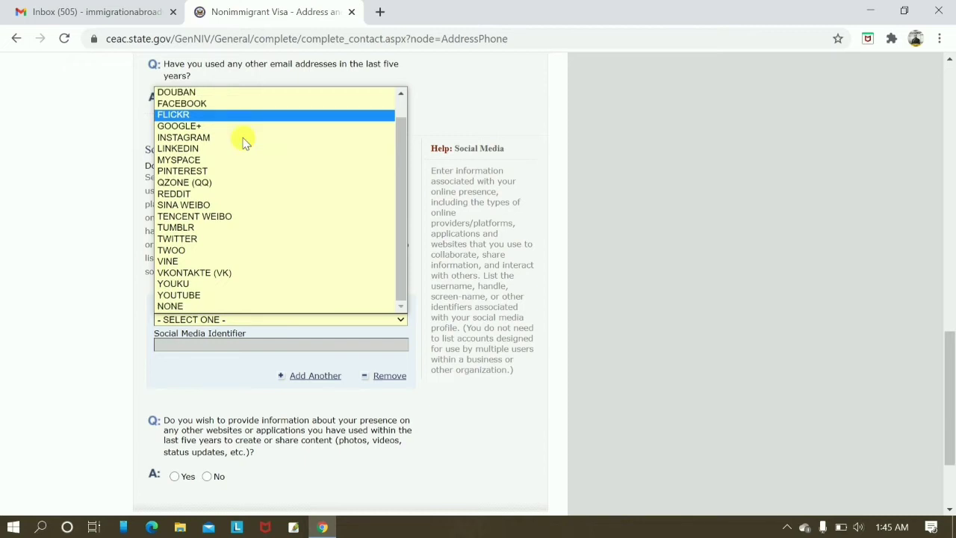
left_click(249, 307)
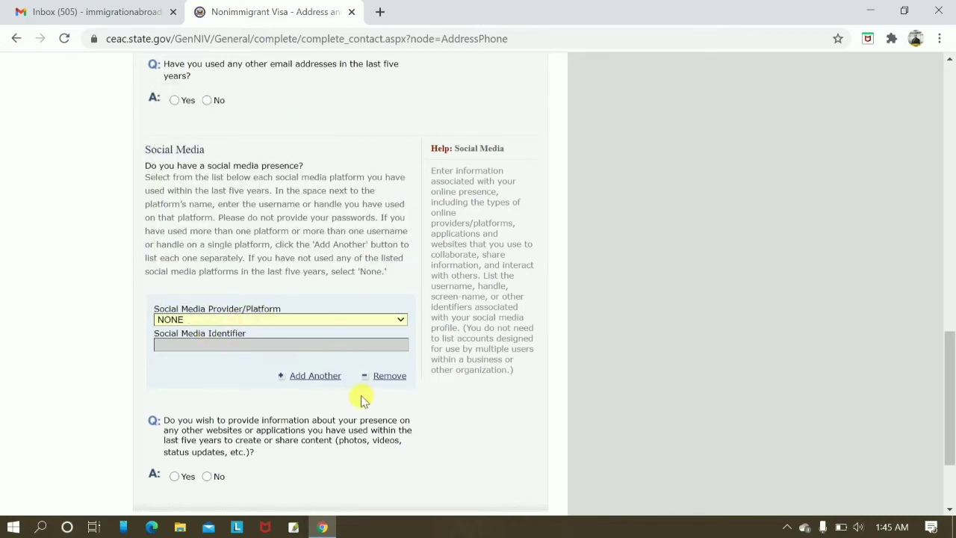
scroll(256, 342, "up", 2)
scroll(374, 349, "down", 4)
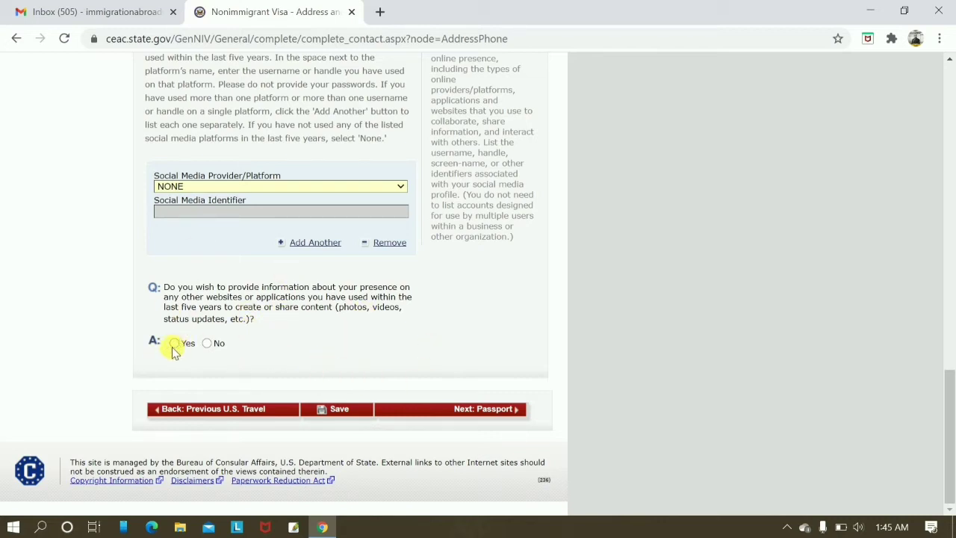
Answer No to the other-websites question and save the application progress.
left_click(206, 343)
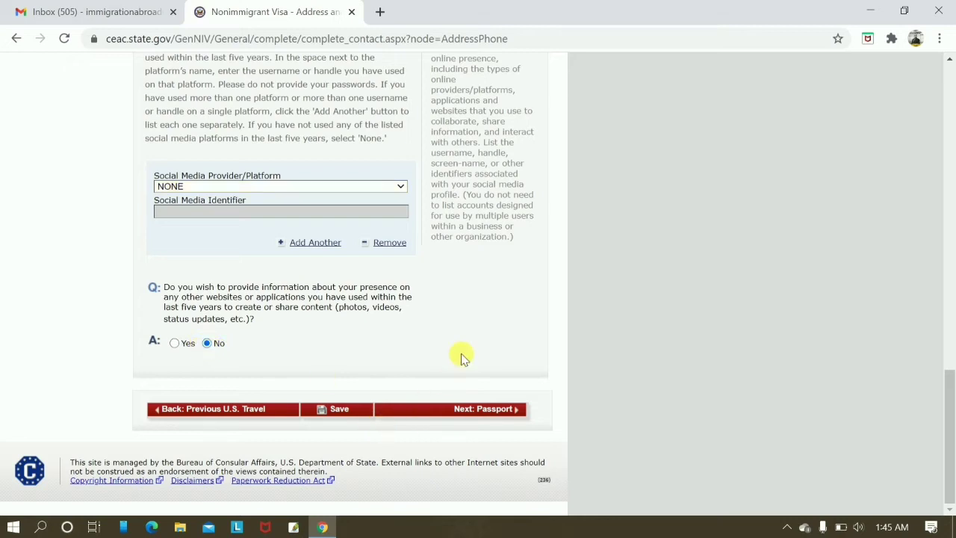
scroll(565, 384, "up", 2)
scroll(566, 384, "down", 2)
left_click(339, 409)
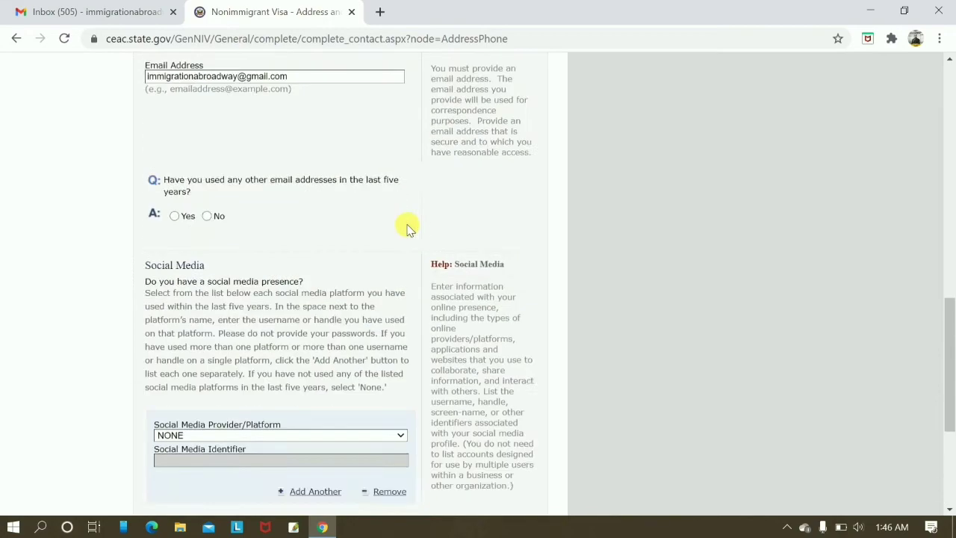
scroll(407, 228, "up", 1)
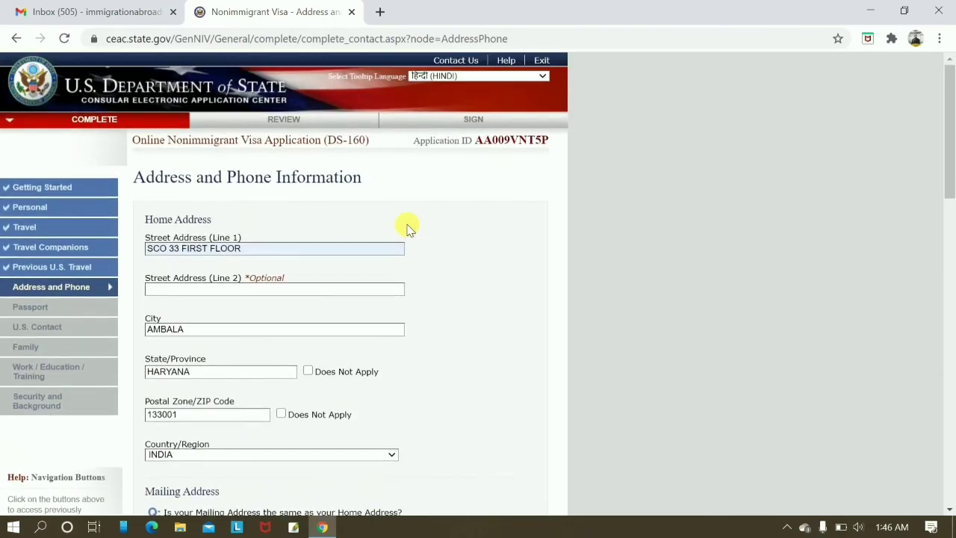
scroll(334, 300, "down", 12)
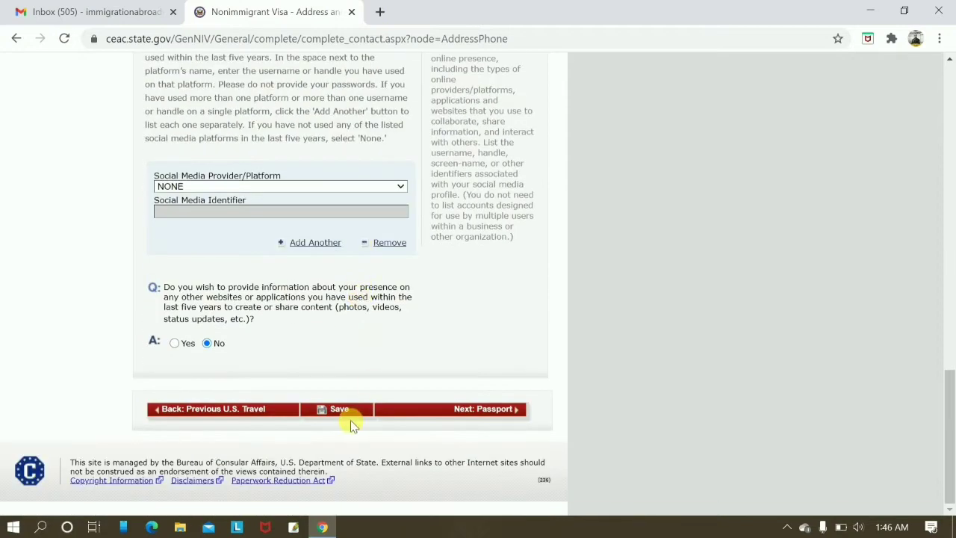
left_click(345, 412)
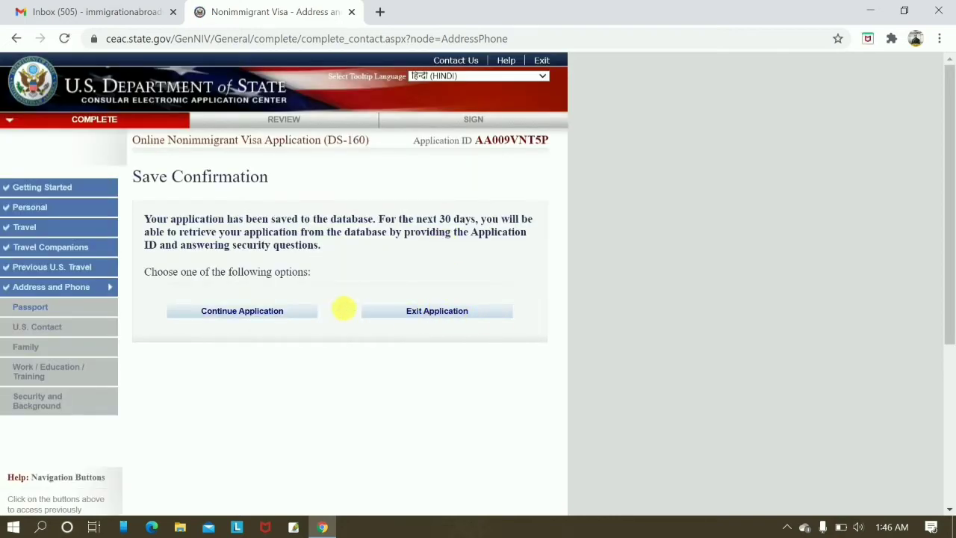
left_click(241, 313)
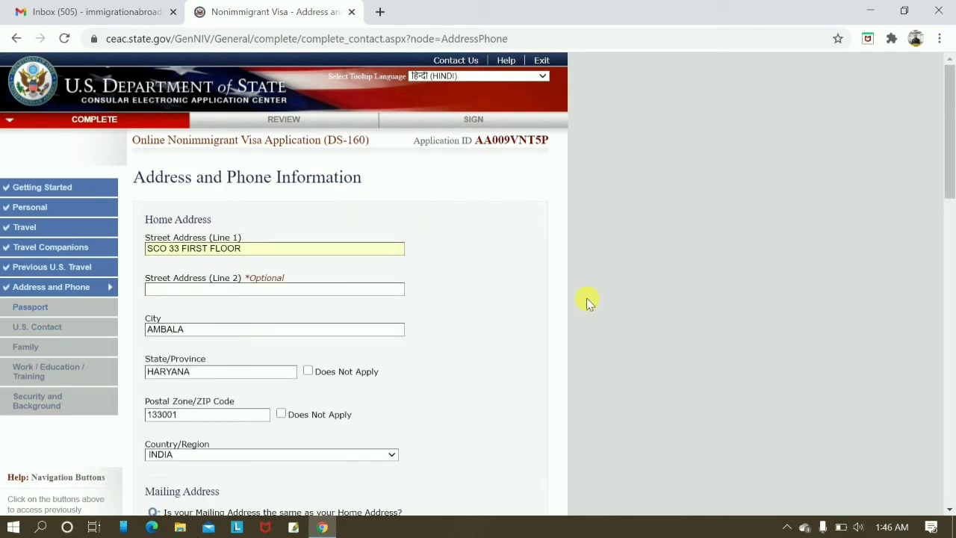
Review the completed Address and Phone page and proceed to Passport Information.
scroll(575, 305, "down", 1)
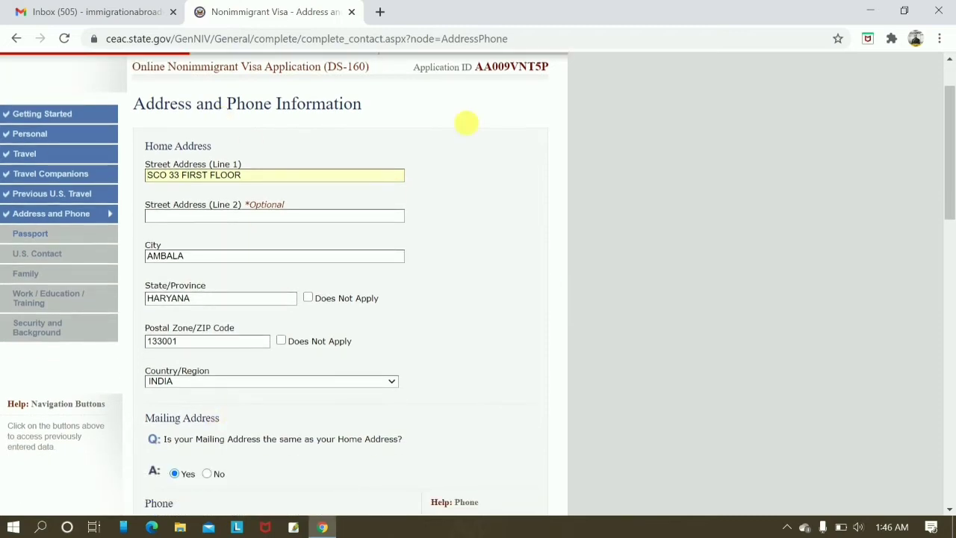
scroll(460, 383, "down", 5)
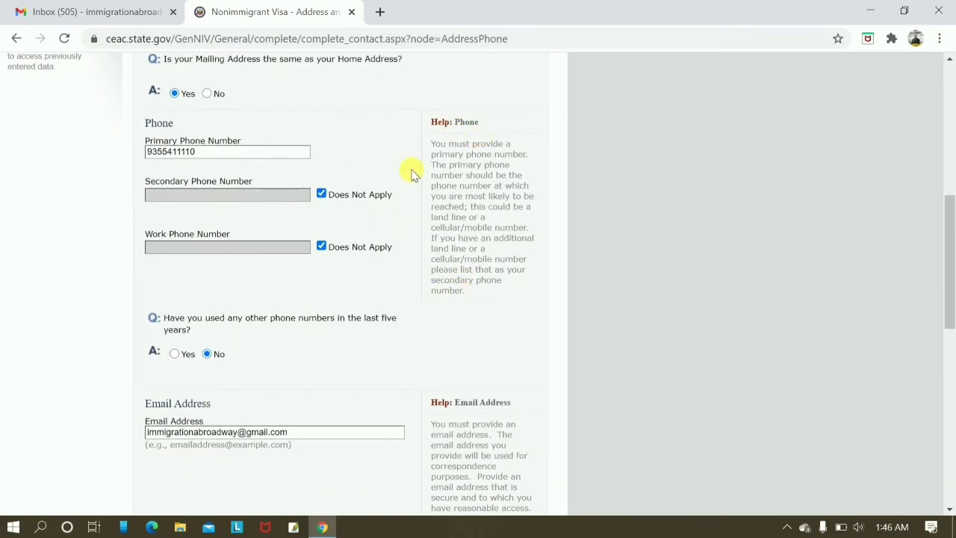
scroll(488, 393, "down", 7)
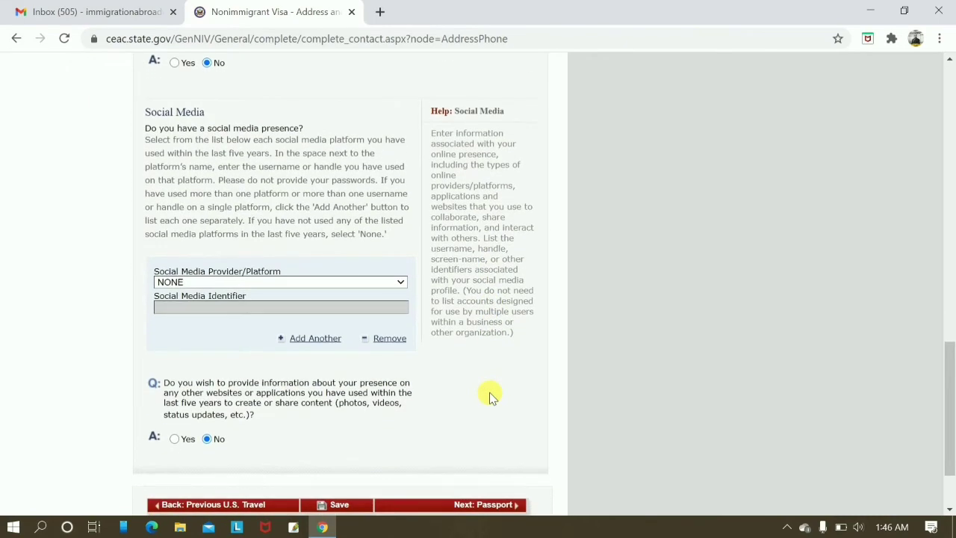
scroll(490, 392, "down", 2)
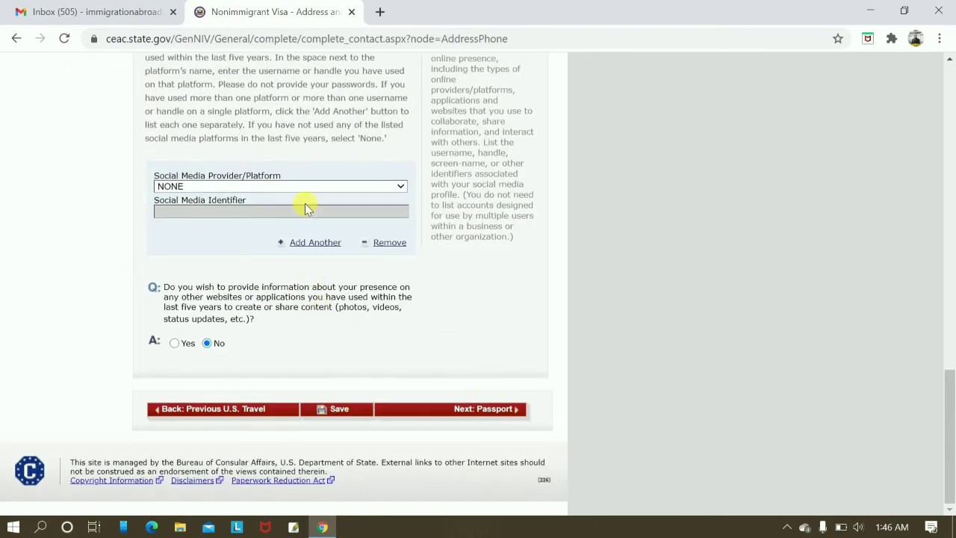
scroll(299, 188, "up", 5)
scroll(299, 188, "down", 4)
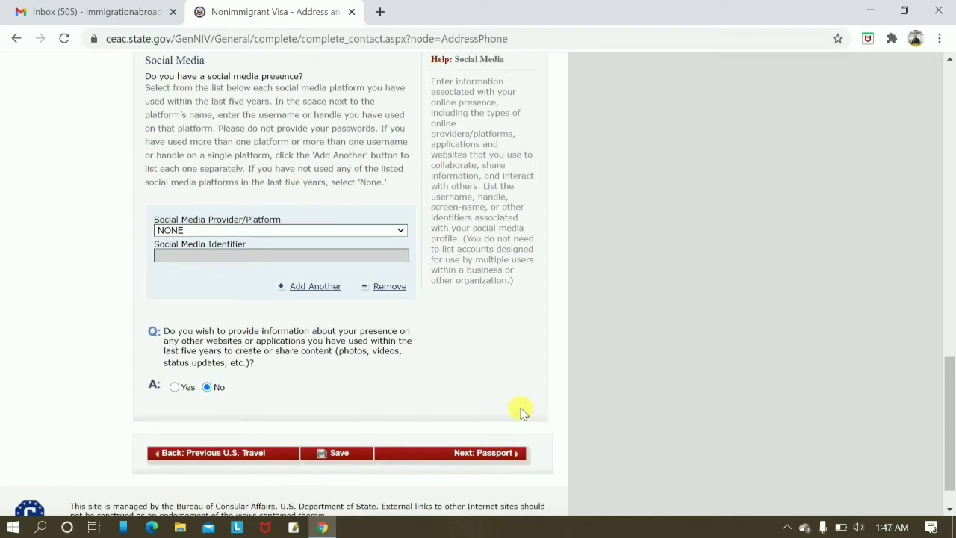
scroll(274, 325, "up", 12)
scroll(378, 326, "down", 8)
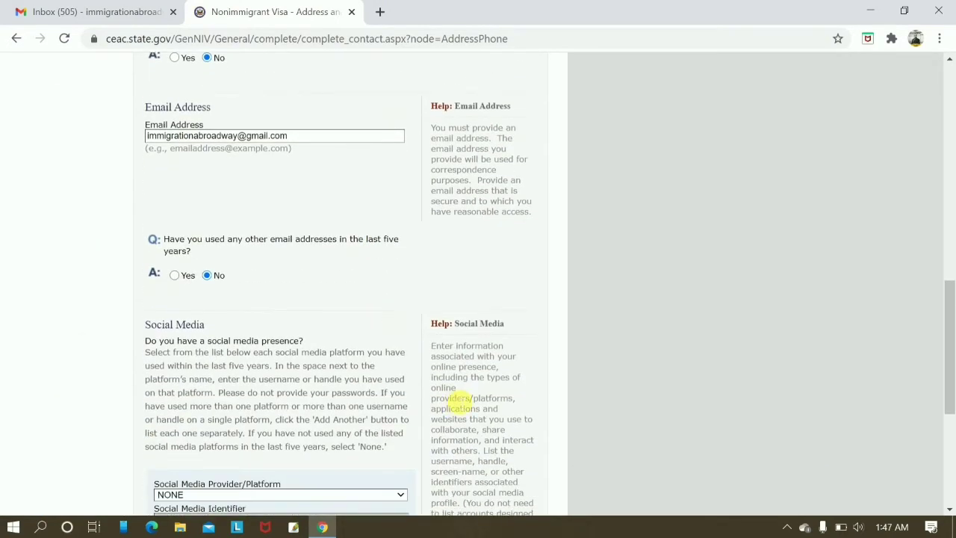
scroll(459, 404, "down", 5)
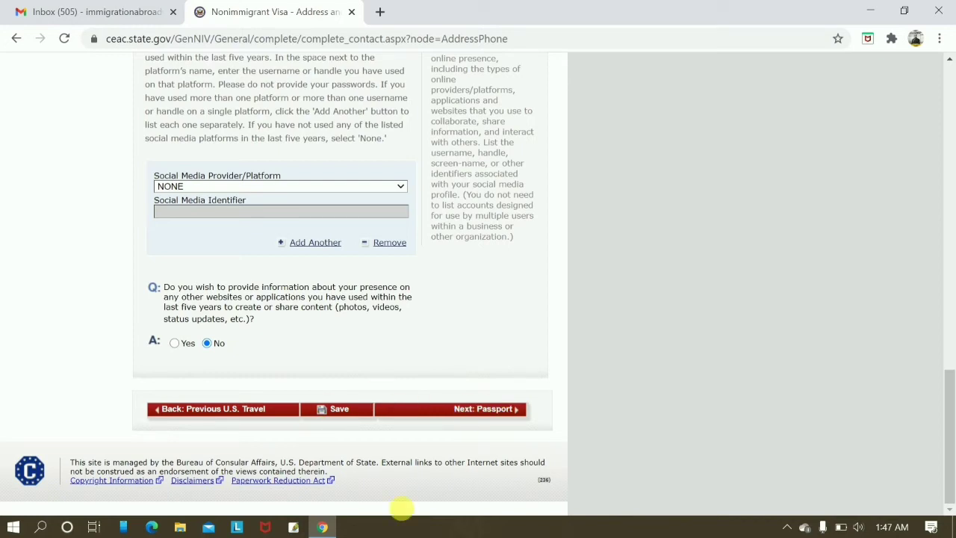
left_click(488, 415)
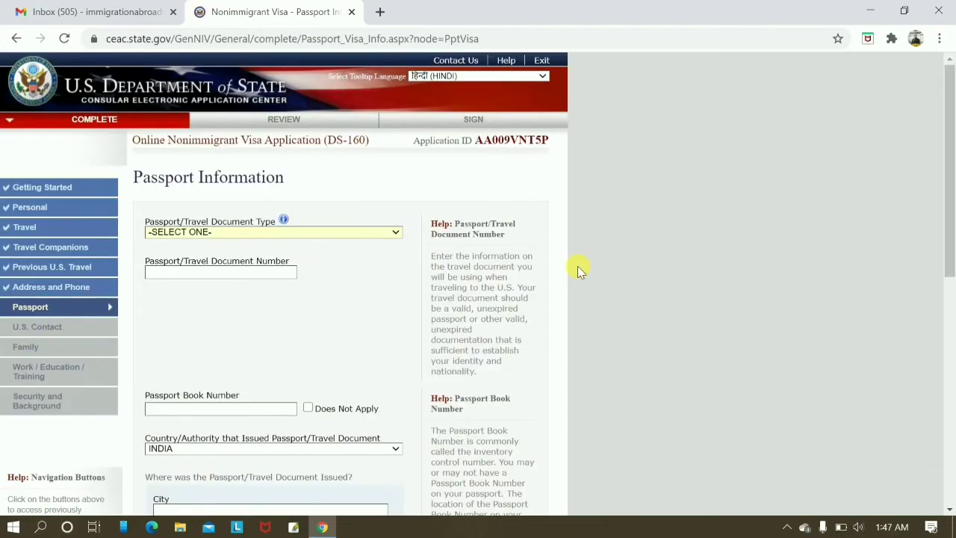
Set document type REGULAR, enter the passport number, and mark book number Does Not Apply.
scroll(579, 269, "down", 2)
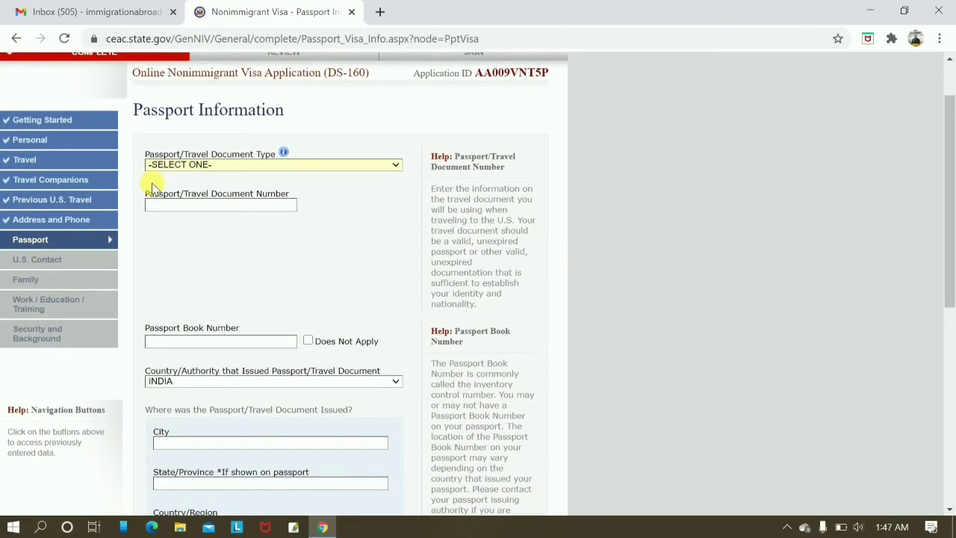
left_click(233, 165)
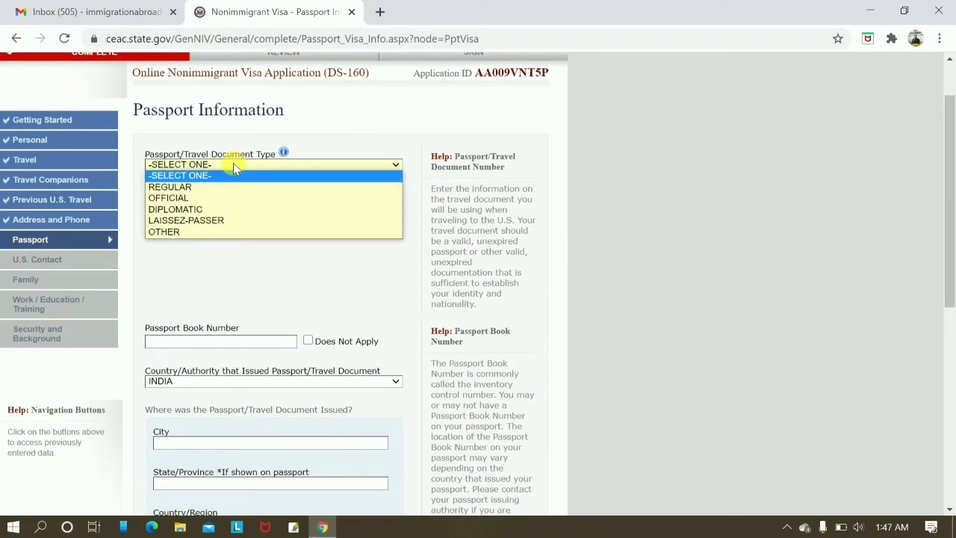
left_click(173, 188)
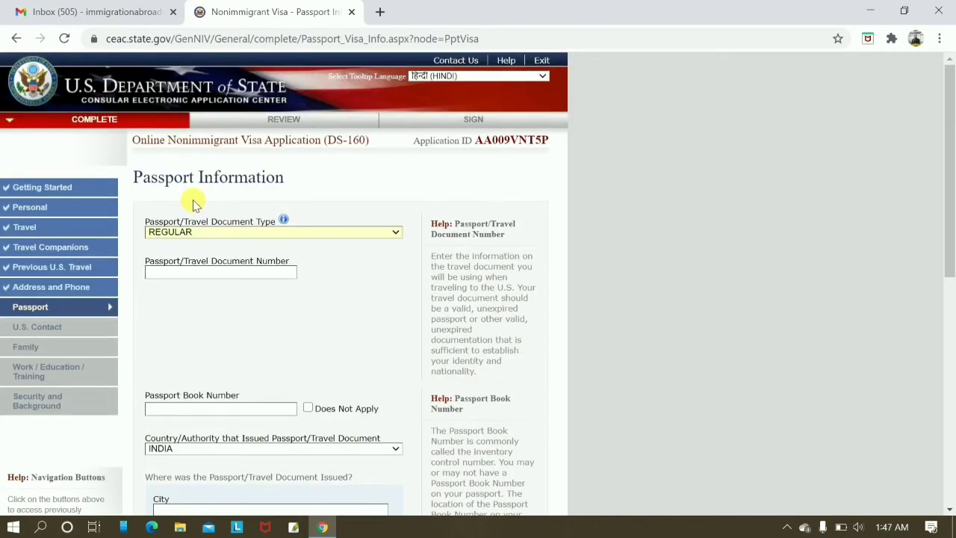
left_click(224, 277)
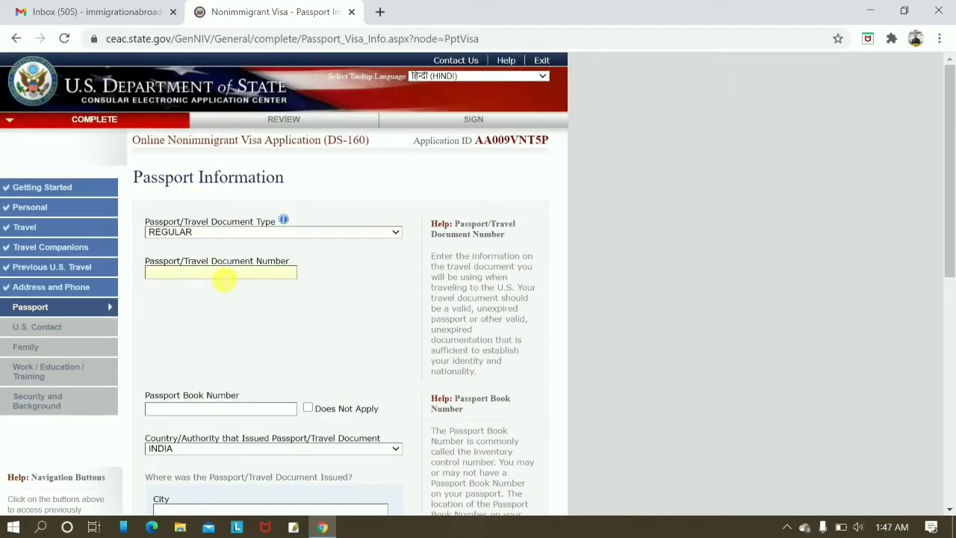
scroll(310, 366, "down", 4)
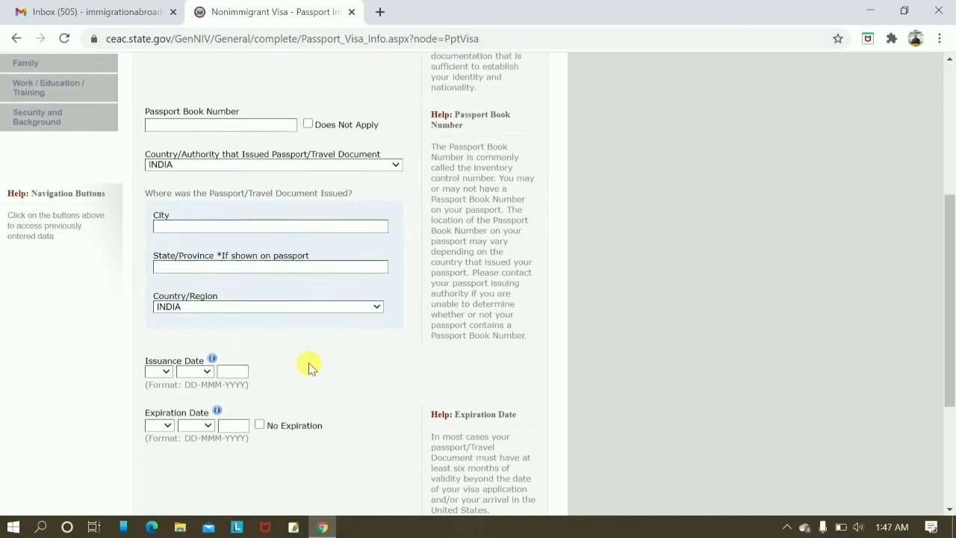
left_click(308, 124)
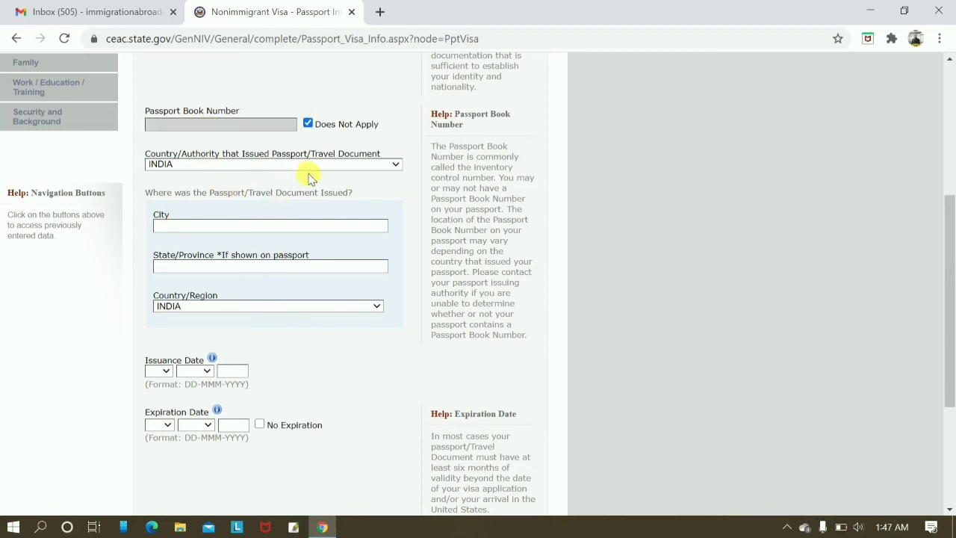
Record issuance in CHANDIGARH, INDIA on 08 FEB 2017, expiry 07 FEB 2027, and no lost passport.
left_click(254, 231)
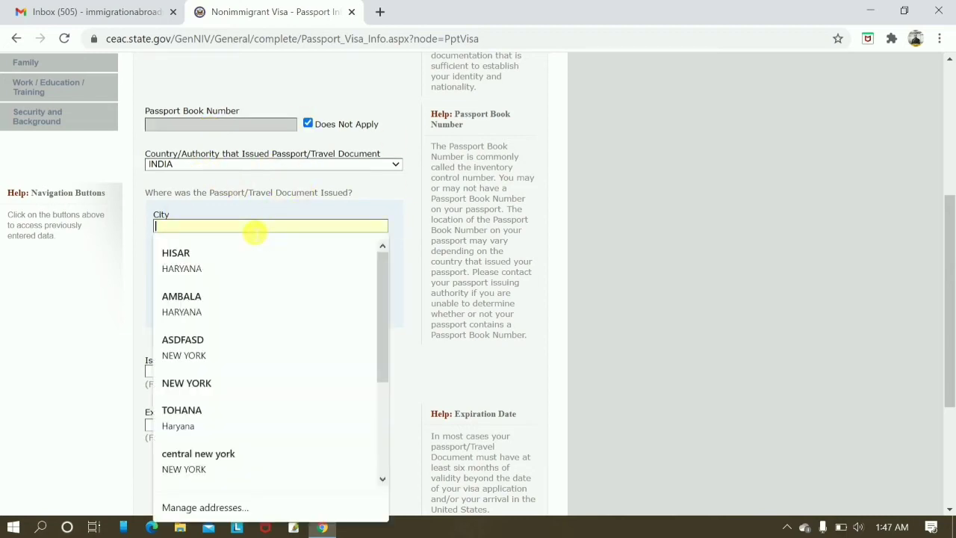
type("I")
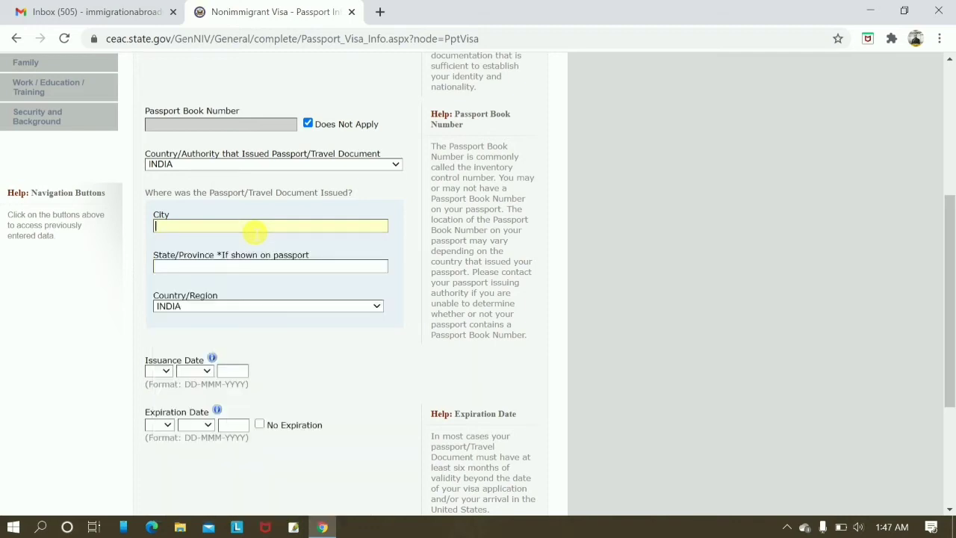
type("CHANDIGARH")
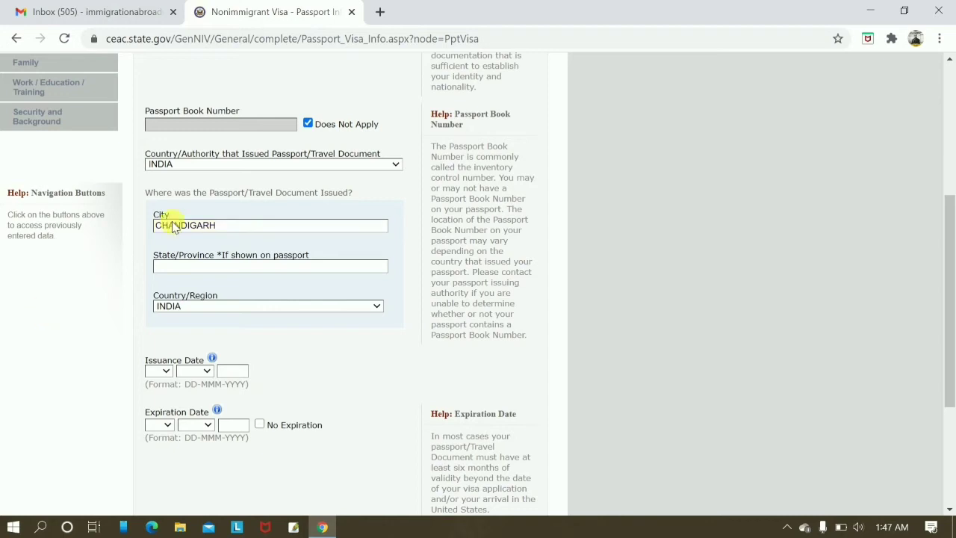
left_click(200, 274)
scroll(200, 273, "down", 1)
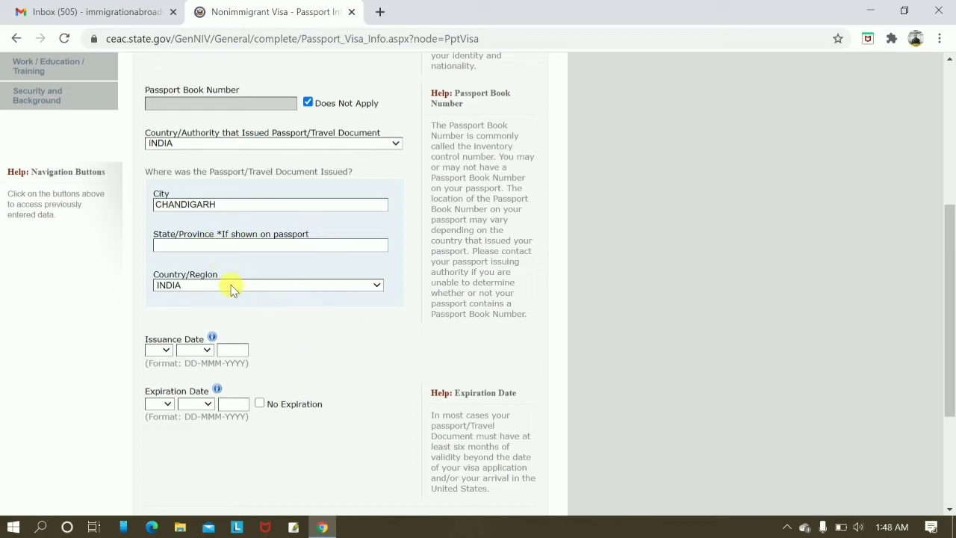
scroll(275, 329, "down", 2)
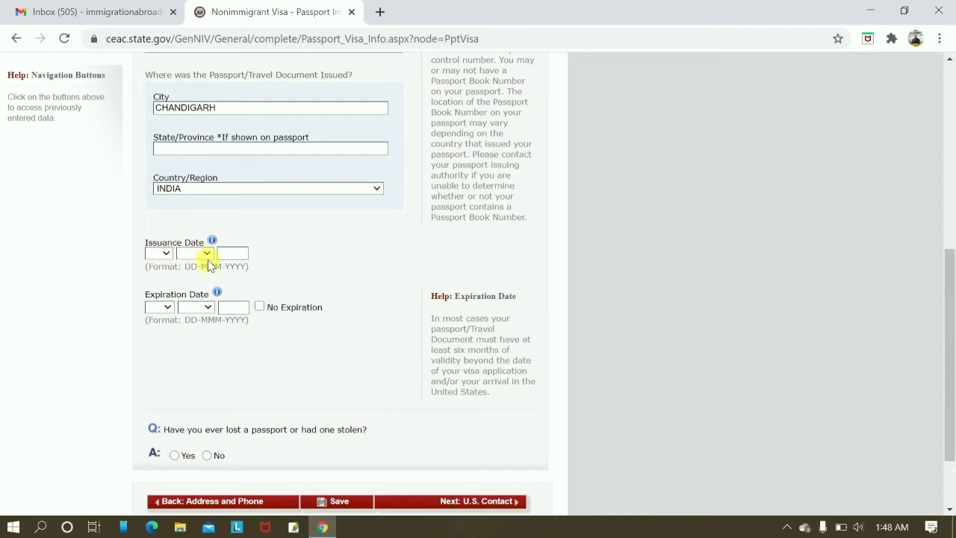
scroll(179, 267, "down", 1)
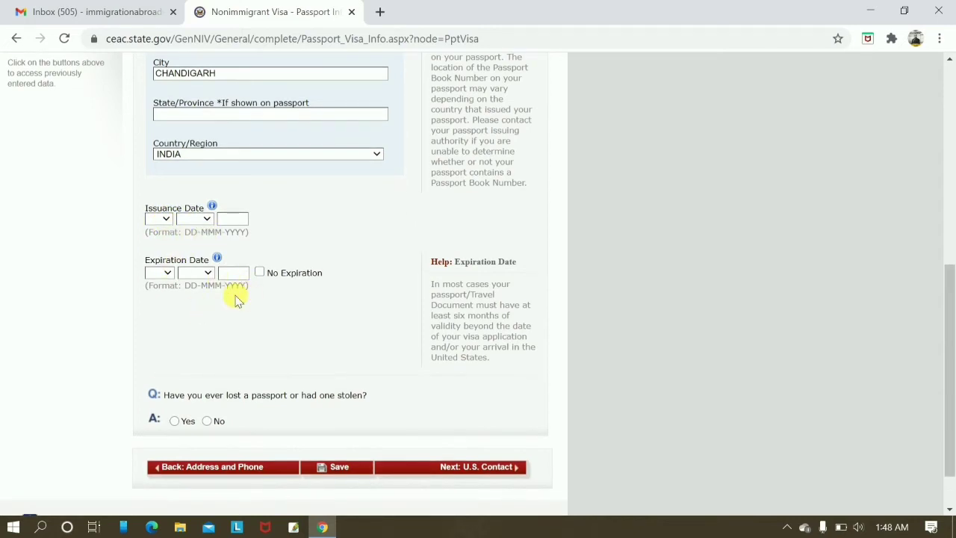
left_click(166, 219)
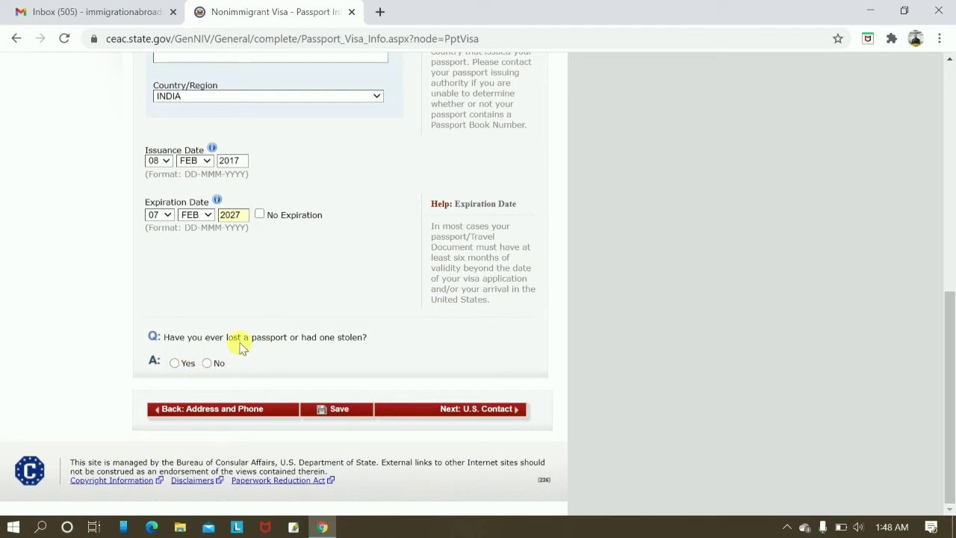
left_click(207, 363)
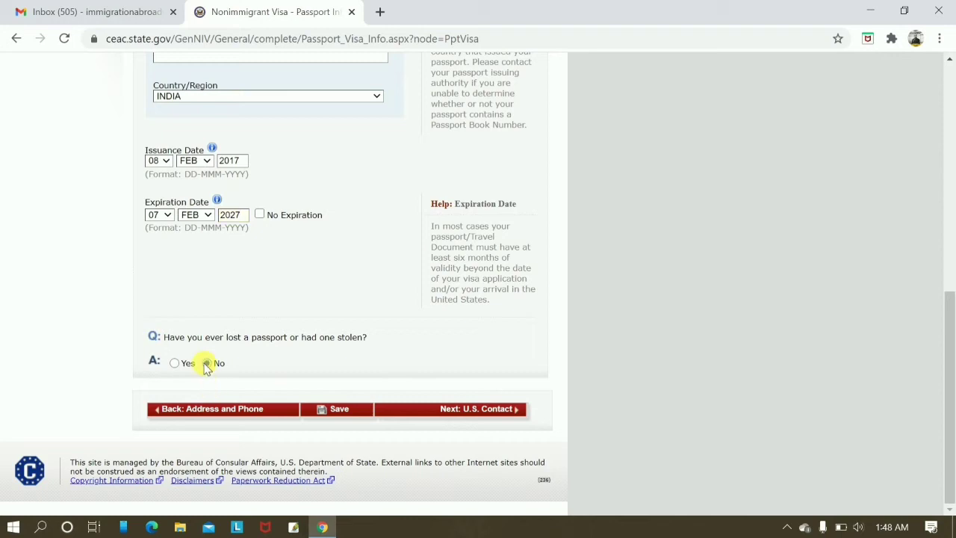
scroll(389, 399, "up", 2)
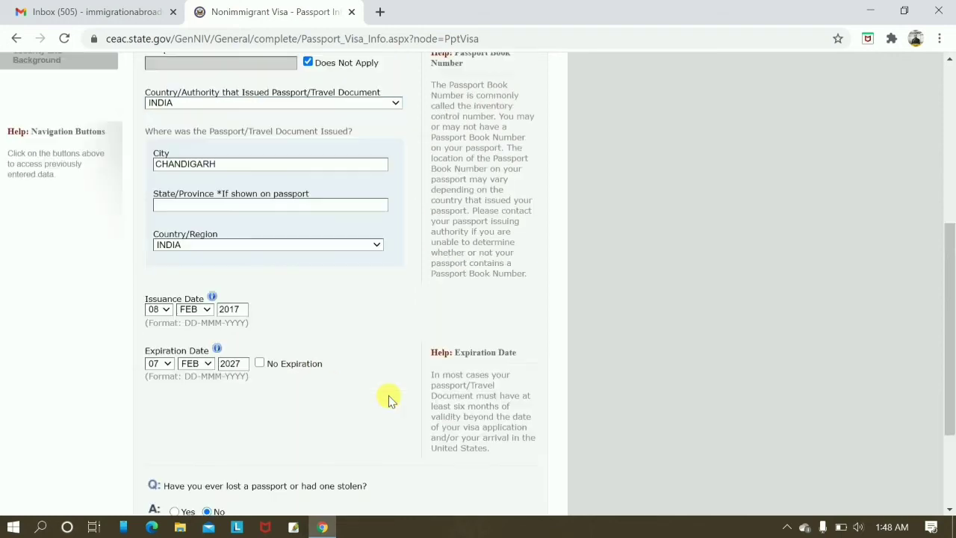
scroll(471, 411, "down", 2)
left_click(476, 412)
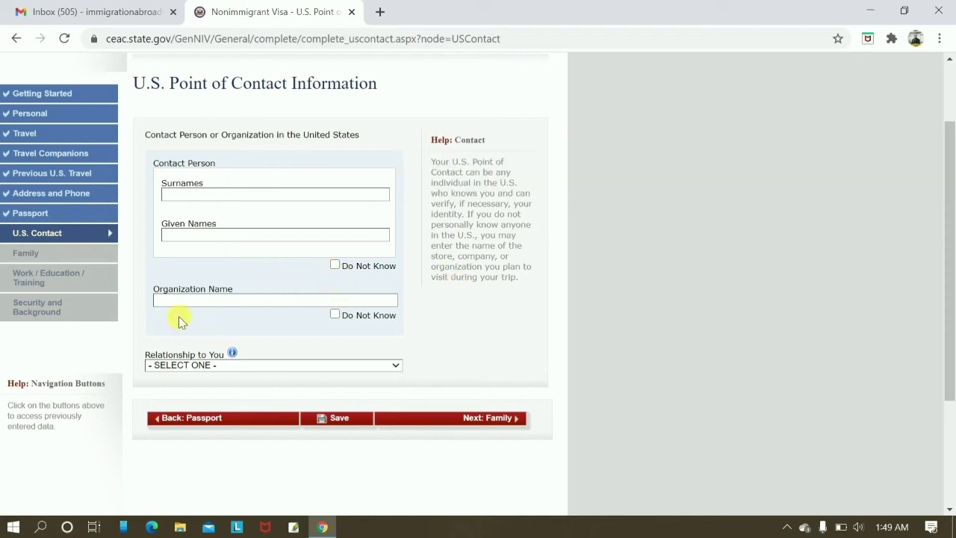
Enter the contact's surname and given names, mark organization Do Not Know, and set relationship FRIEND.
left_click(210, 302)
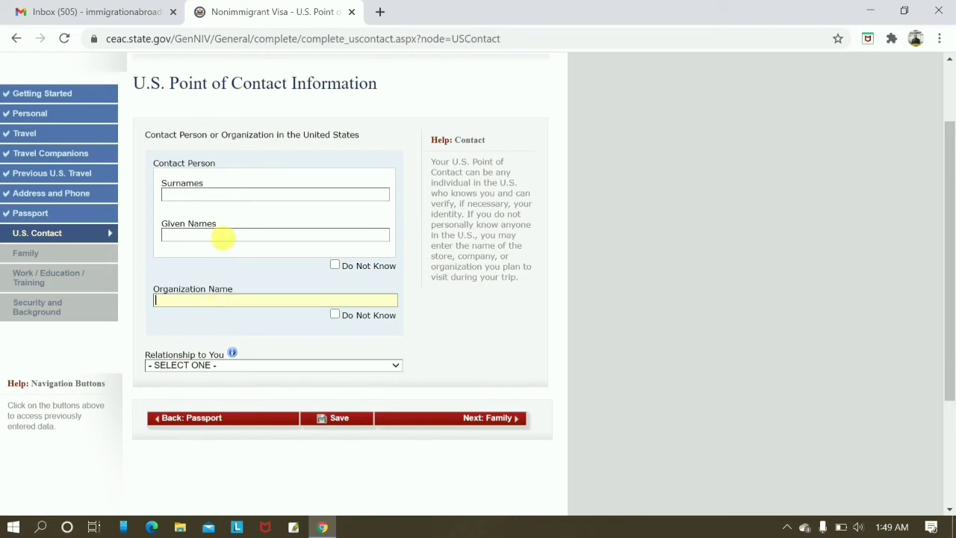
left_click(216, 196)
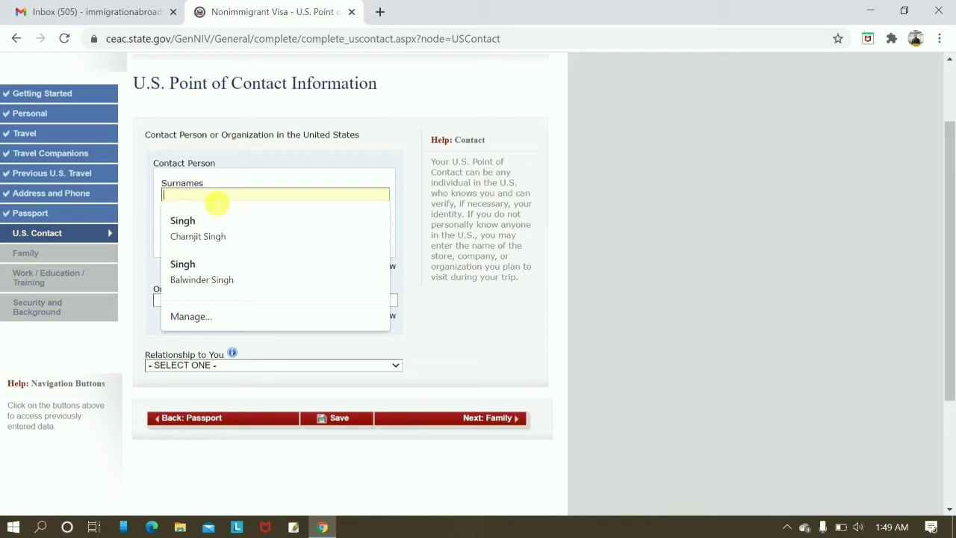
left_click(335, 315)
left_click(288, 361)
left_click(180, 410)
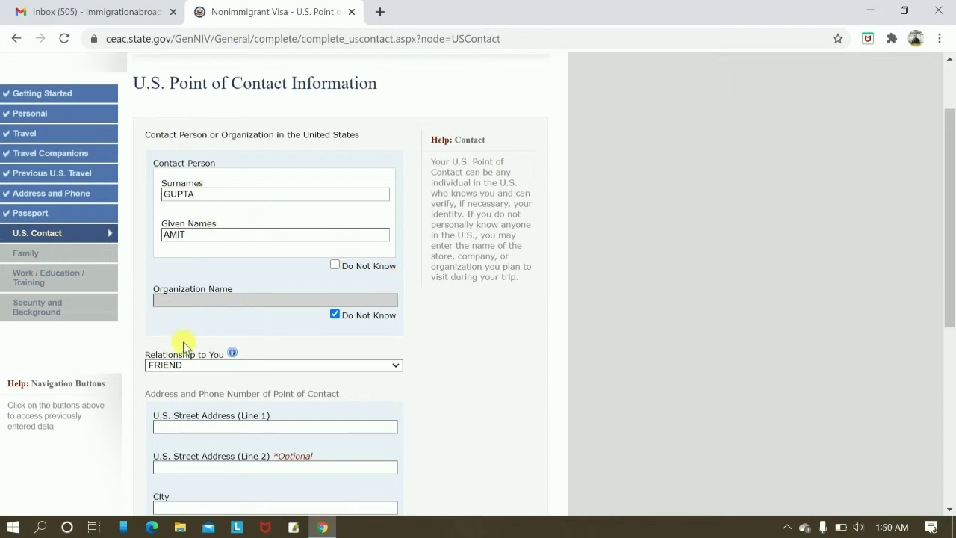
Begin entering the U.S. contact's street address.
scroll(275, 375, "down", 3)
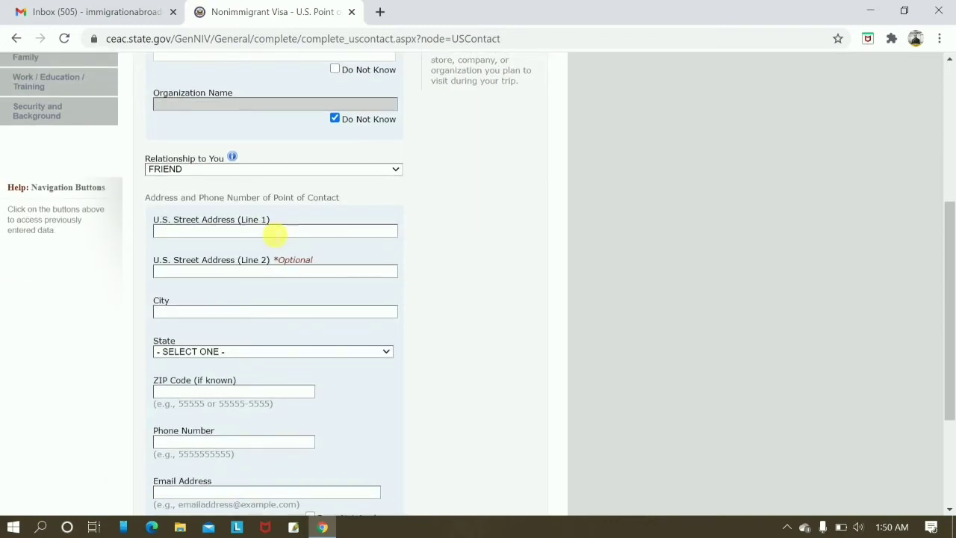
scroll(250, 239, "down", 2)
scroll(249, 239, "up", 1)
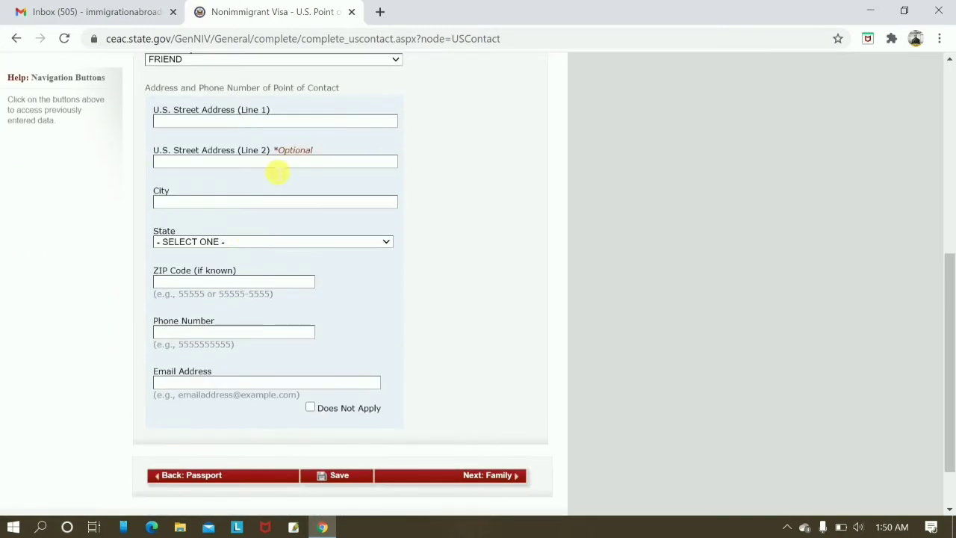
left_click(217, 121)
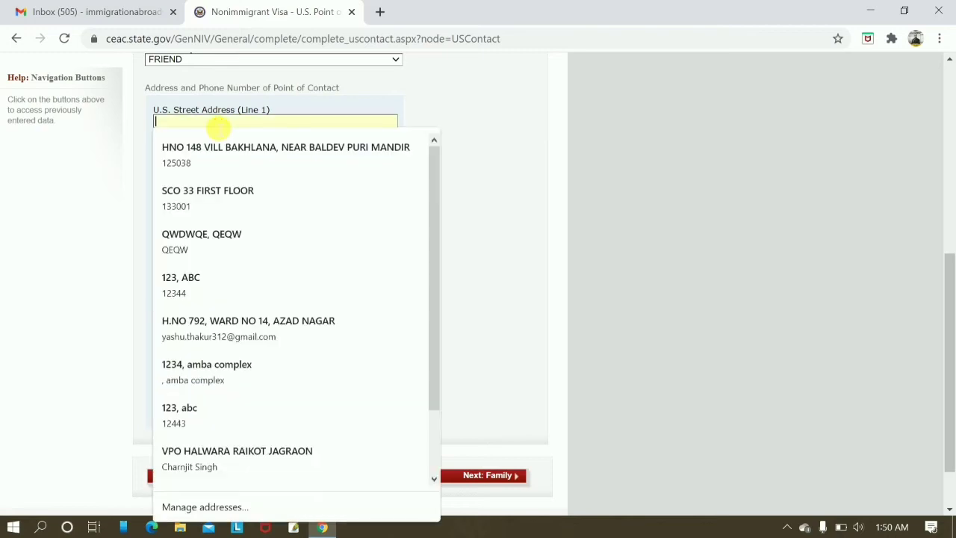
left_click(585, 173)
left_click(225, 126)
type("12")
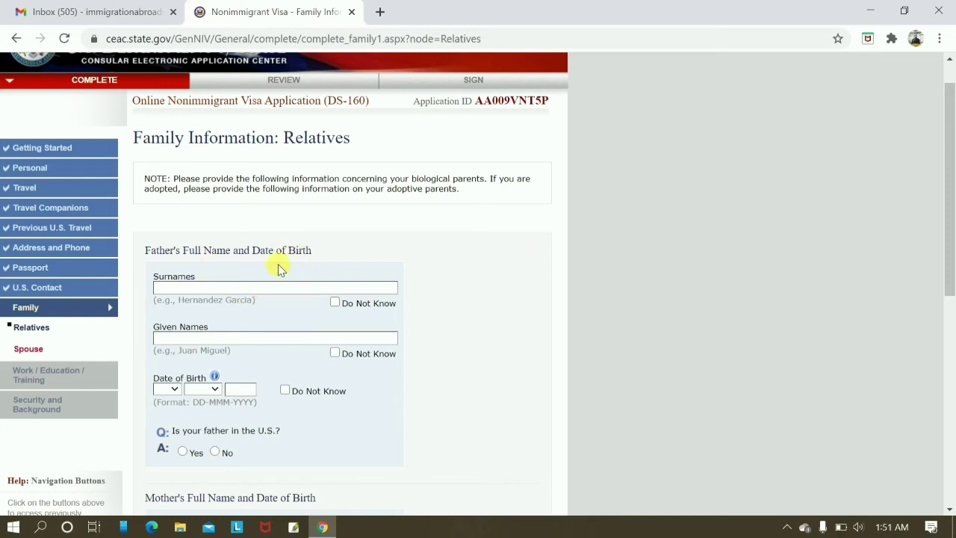
Enter the father's and mother's names and birth dates.
scroll(237, 270, "down", 1)
scroll(373, 363, "down", 3)
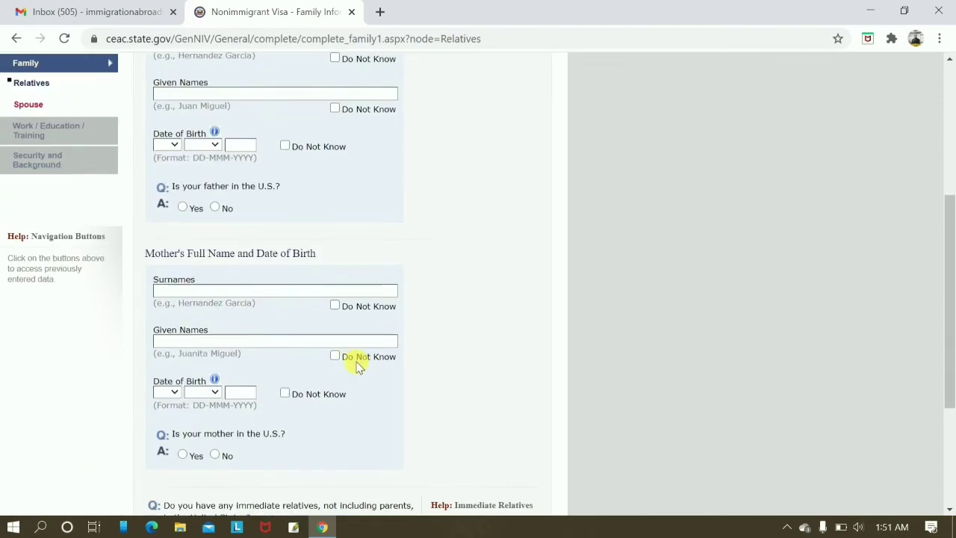
scroll(414, 337, "down", 3)
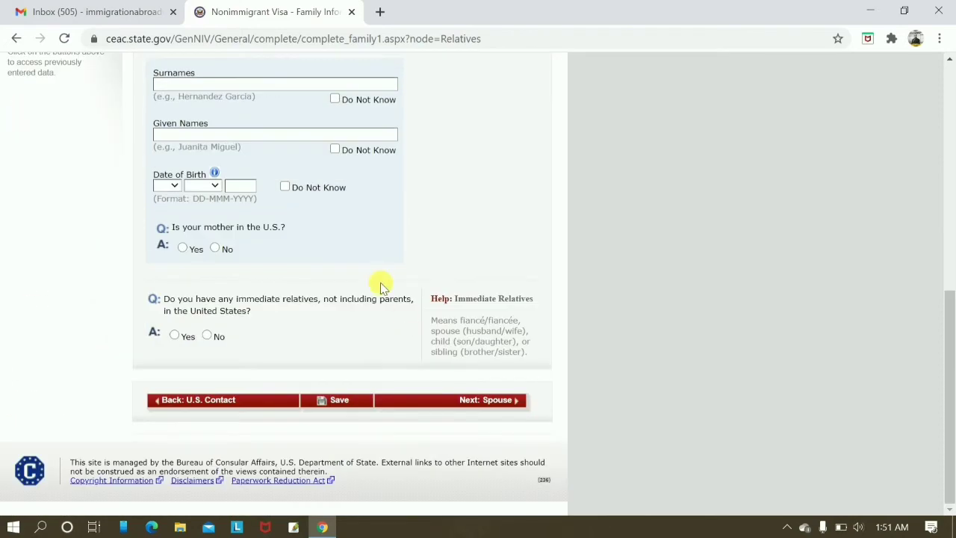
scroll(370, 232, "up", 2)
scroll(366, 217, "up", 5)
scroll(224, 329, "down", 3)
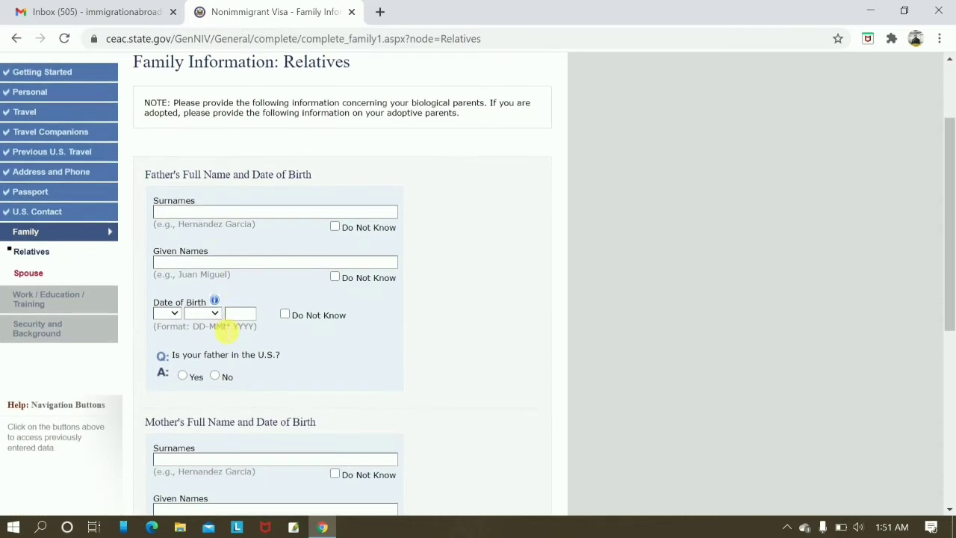
left_click(233, 212)
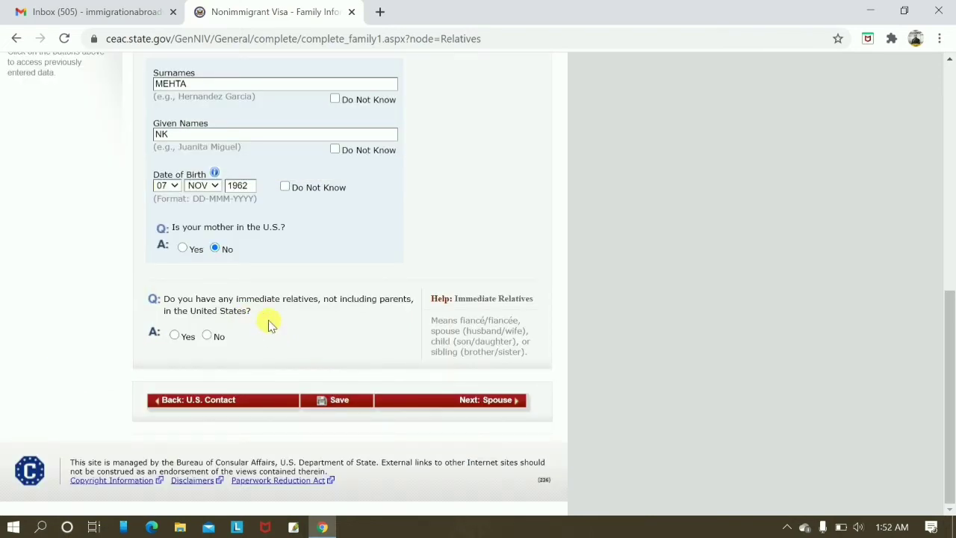
Answer No to immediate and other relatives in the U.S., then continue to Spouse.
left_click(209, 336)
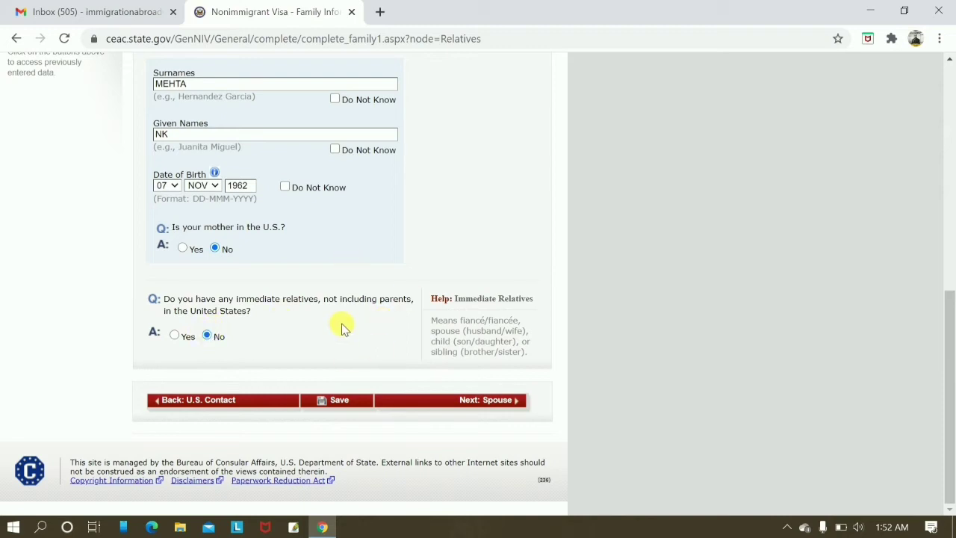
scroll(342, 328, "up", 2)
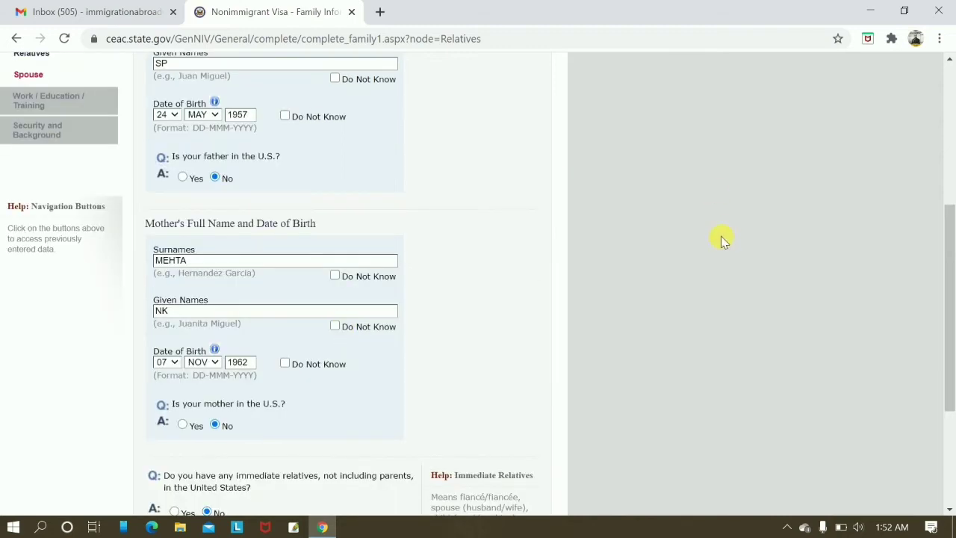
scroll(725, 239, "down", 3)
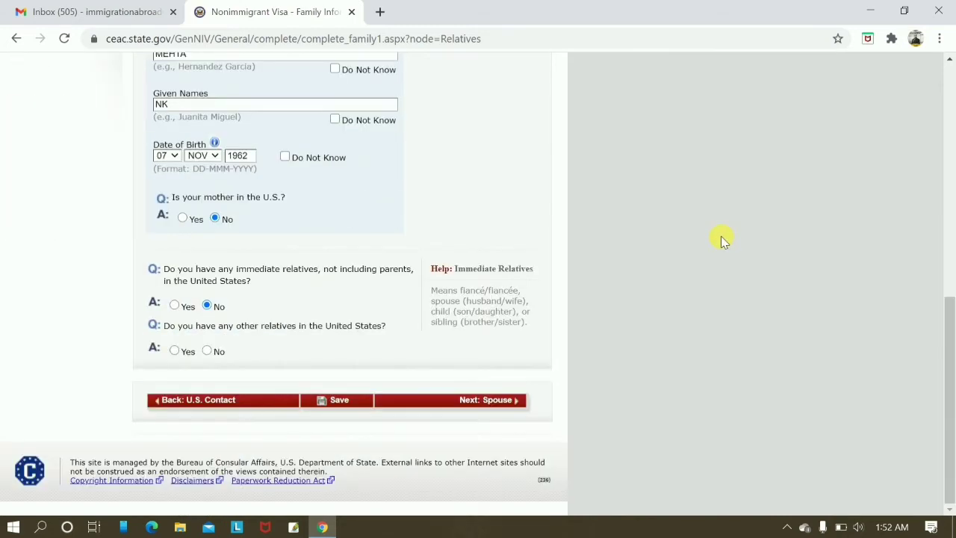
left_click(207, 351)
scroll(331, 376, "up", 2)
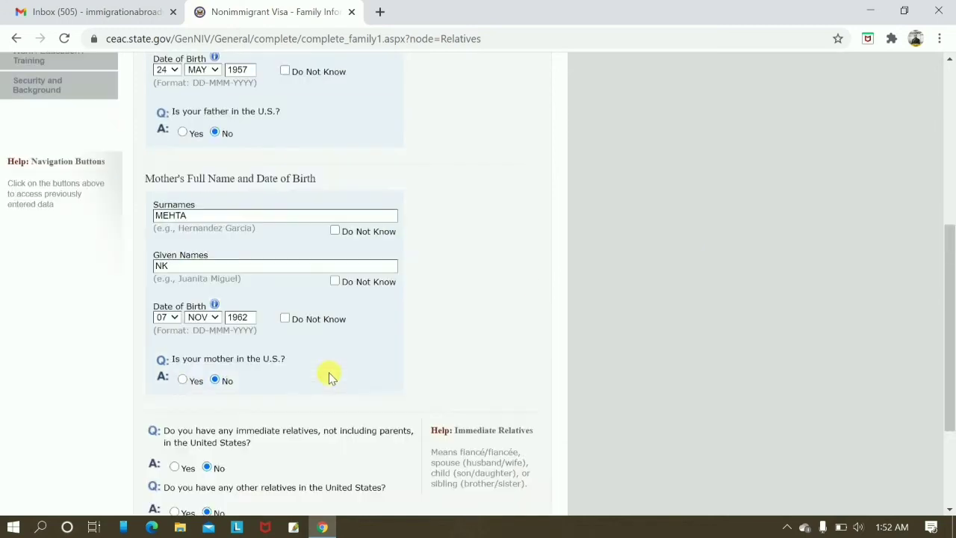
scroll(615, 320, "down", 2)
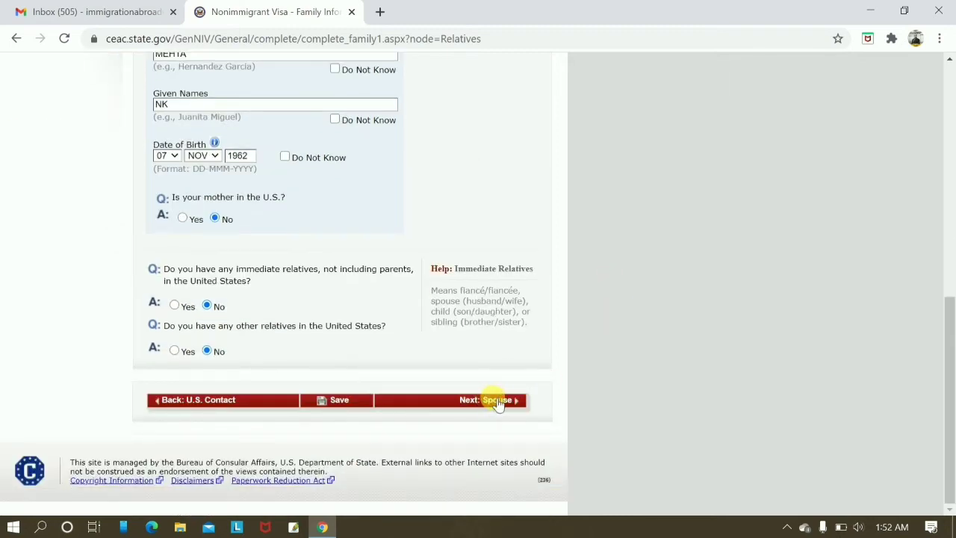
left_click(497, 402)
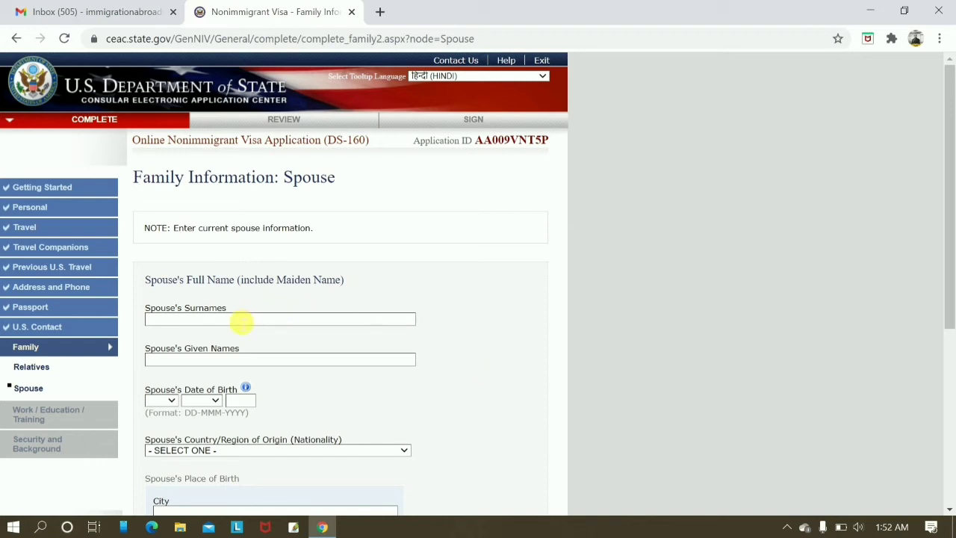
Begin entering the spouse's surname on the Spouse page.
left_click(241, 322)
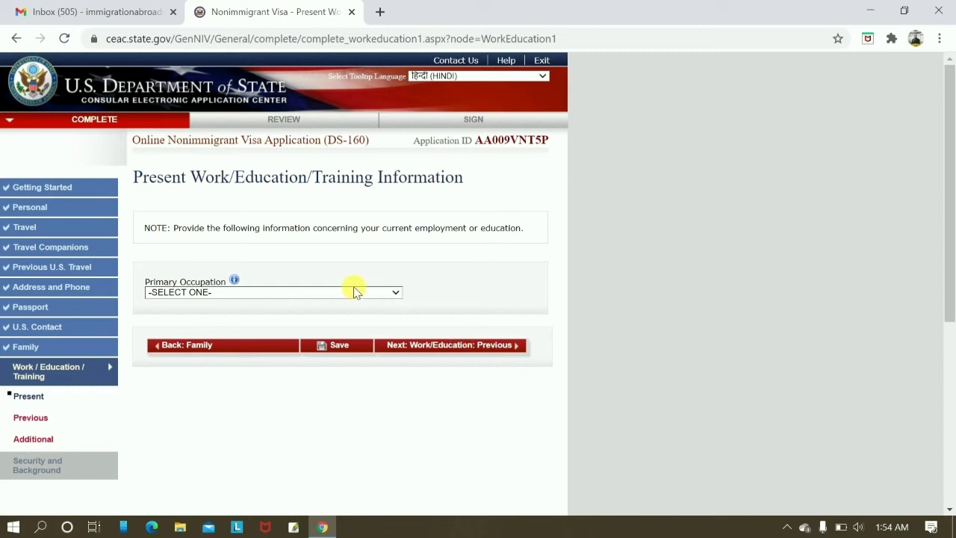
Set the primary occupation to BUSINESS.
left_click(314, 296)
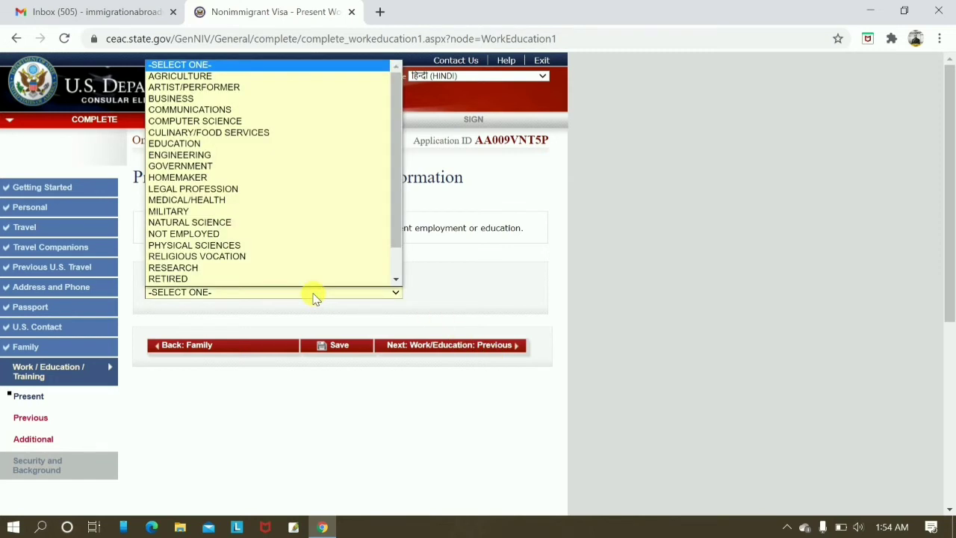
left_click(187, 102)
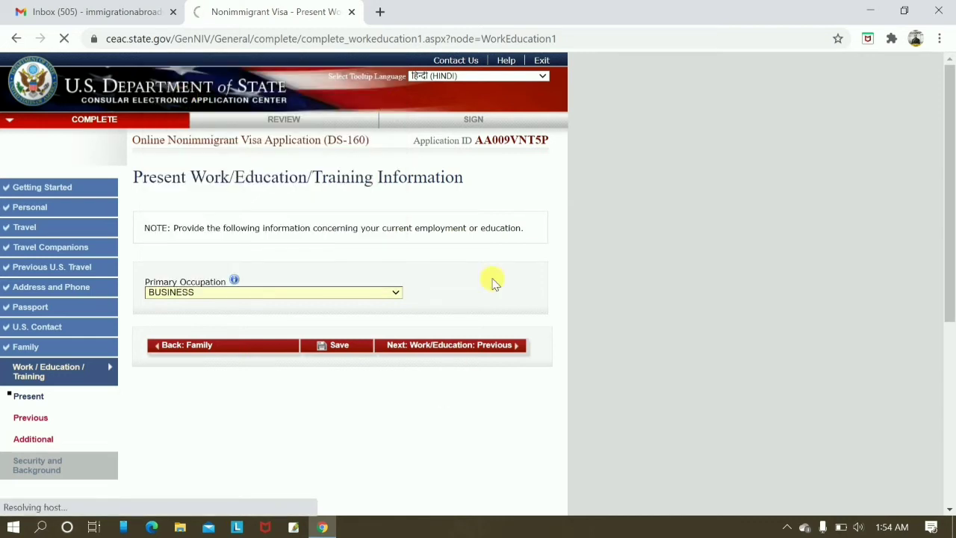
left_click(354, 295)
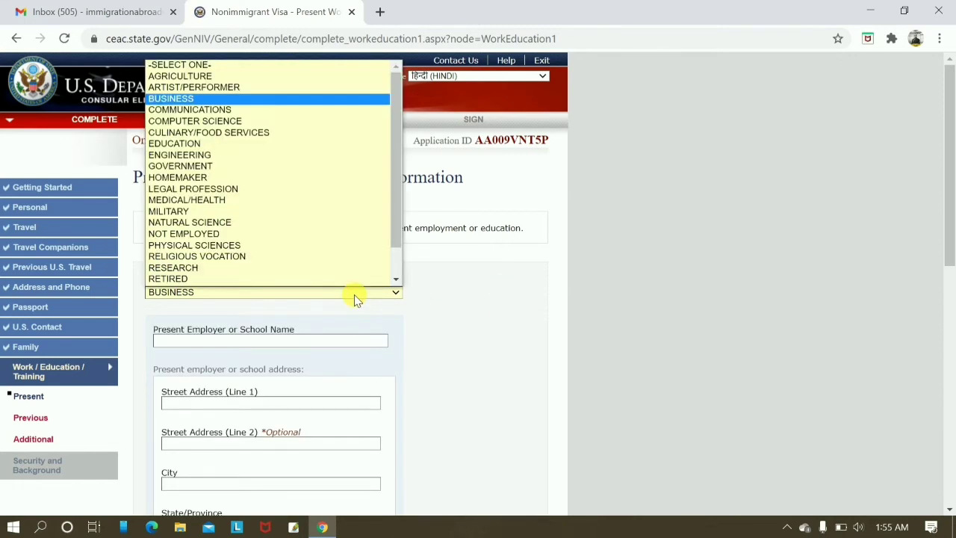
left_click(187, 98)
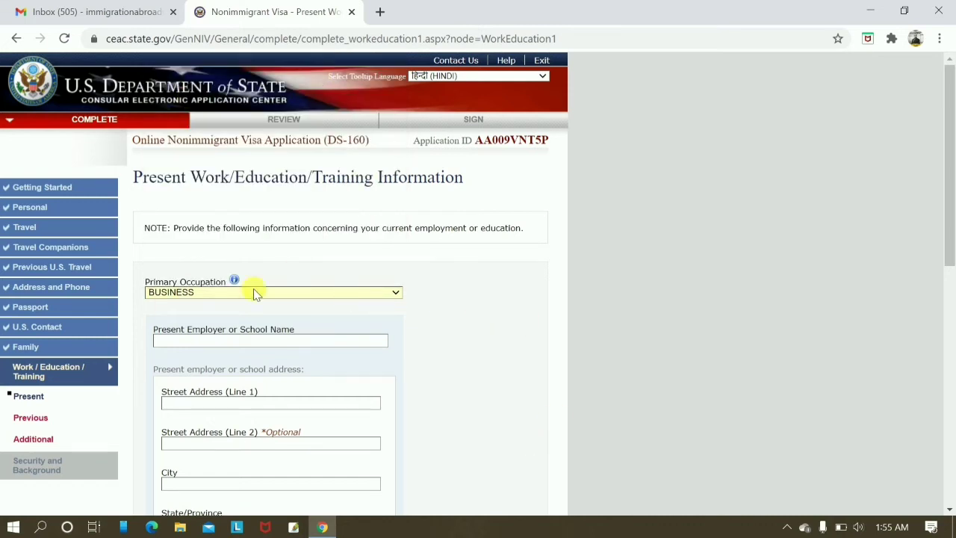
Enter ABROADWAY IMMIGRAITON as the present employer name.
scroll(454, 339, "down", 2)
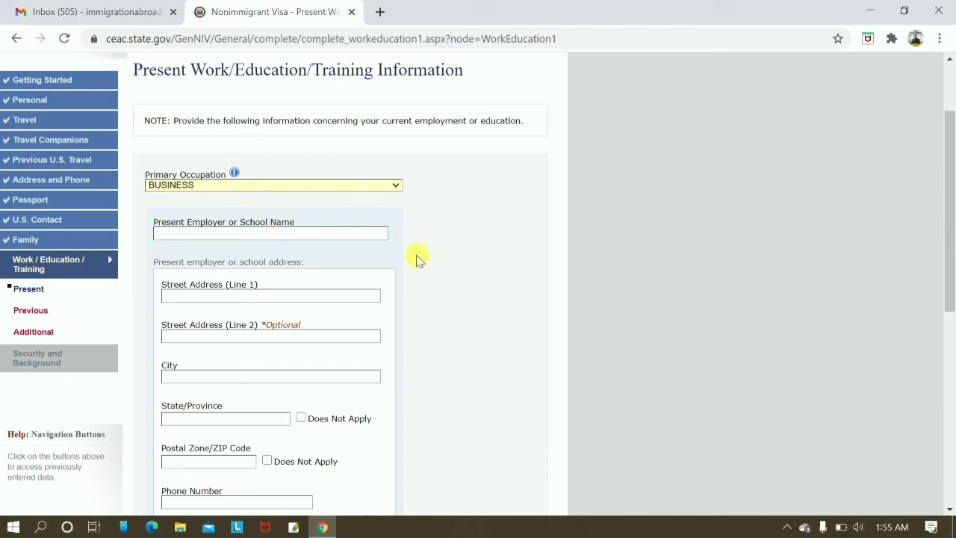
scroll(253, 239, "down", 1)
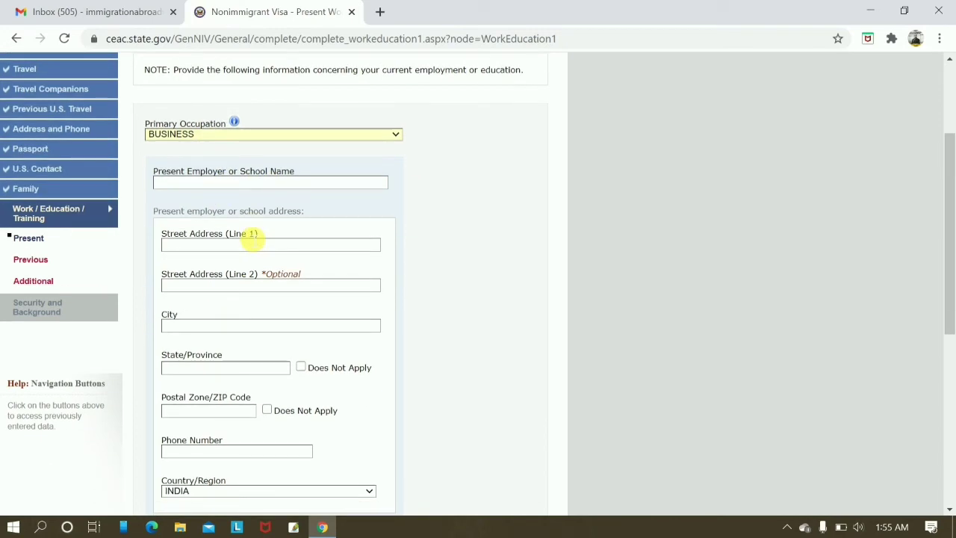
left_click(270, 186)
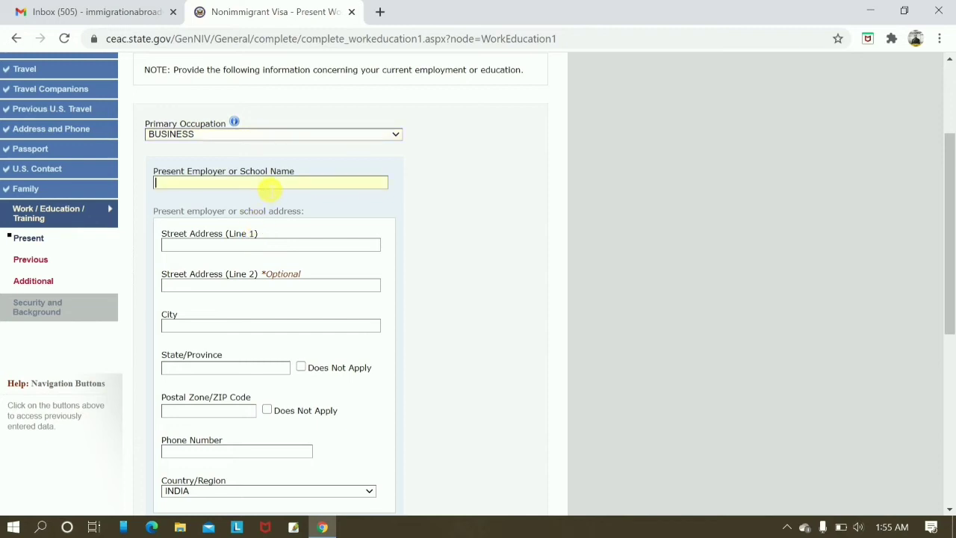
type("ABROADWAY IMMIGRAITON")
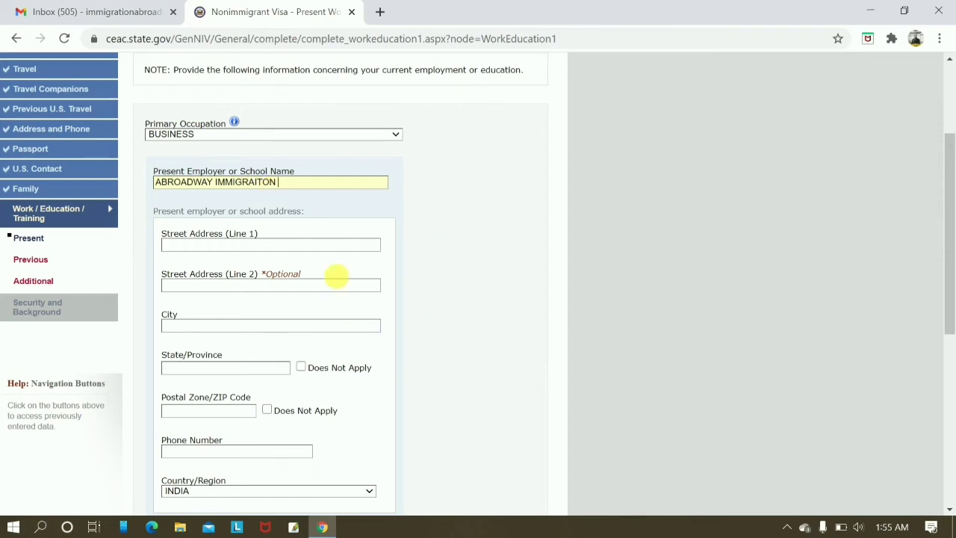
scroll(328, 262, "down", 1)
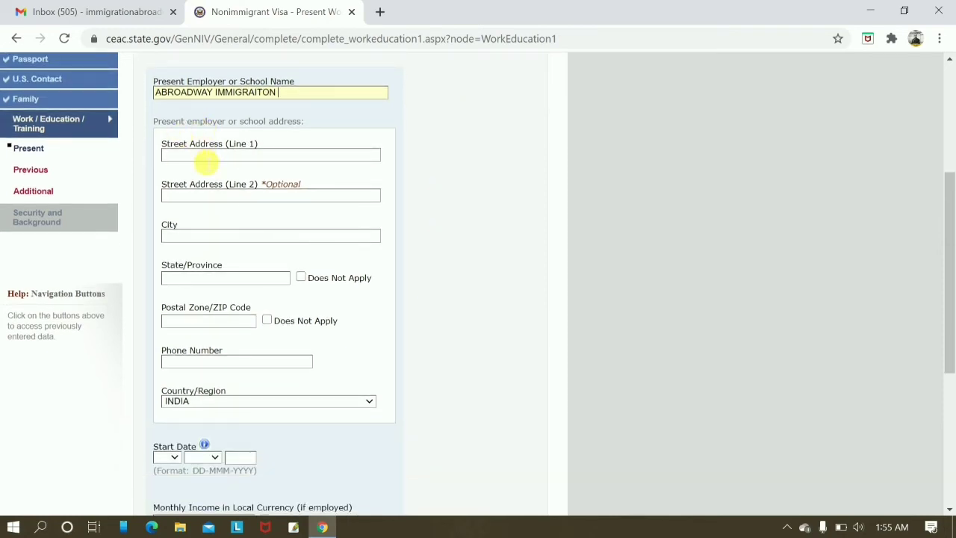
Fill the employer's street address and phone from the saved 'SCO' autofill suggestion.
left_click(207, 157)
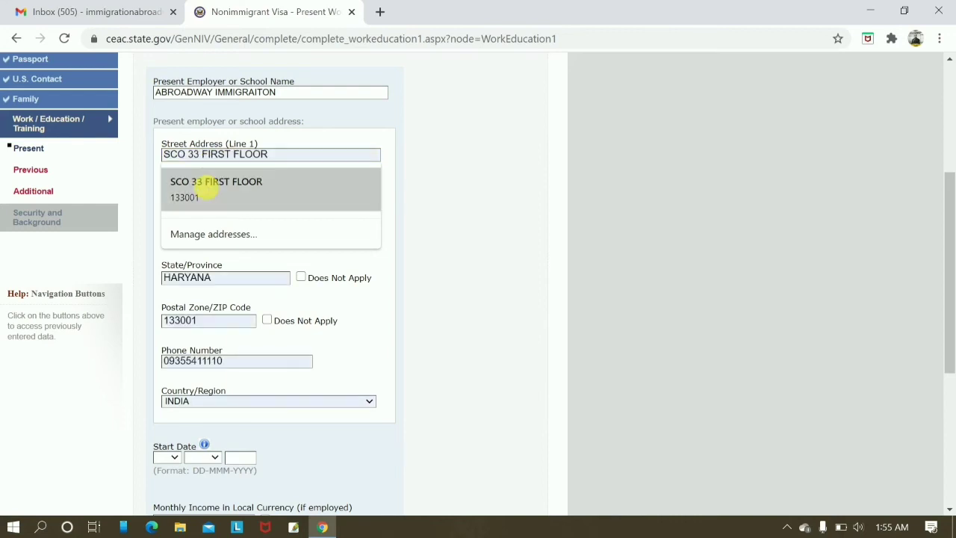
left_click(214, 181)
scroll(478, 299, "down", 3)
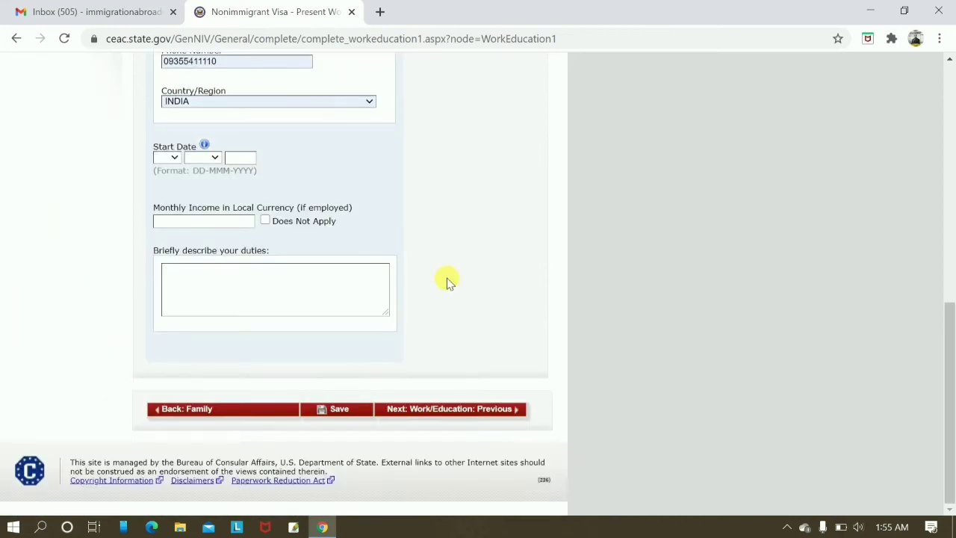
Set the employment start date to 11 JUN 2010.
left_click(168, 158)
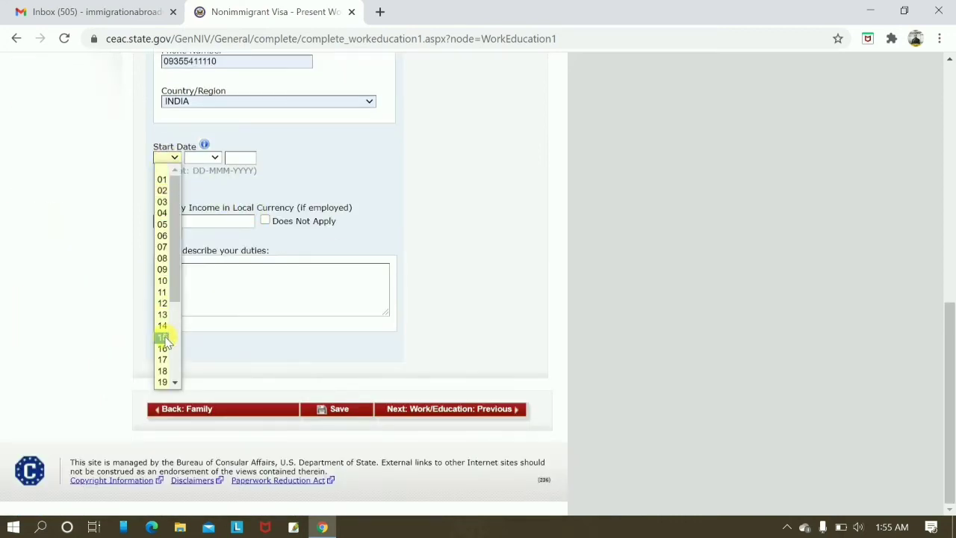
left_click(162, 292)
left_click(202, 157)
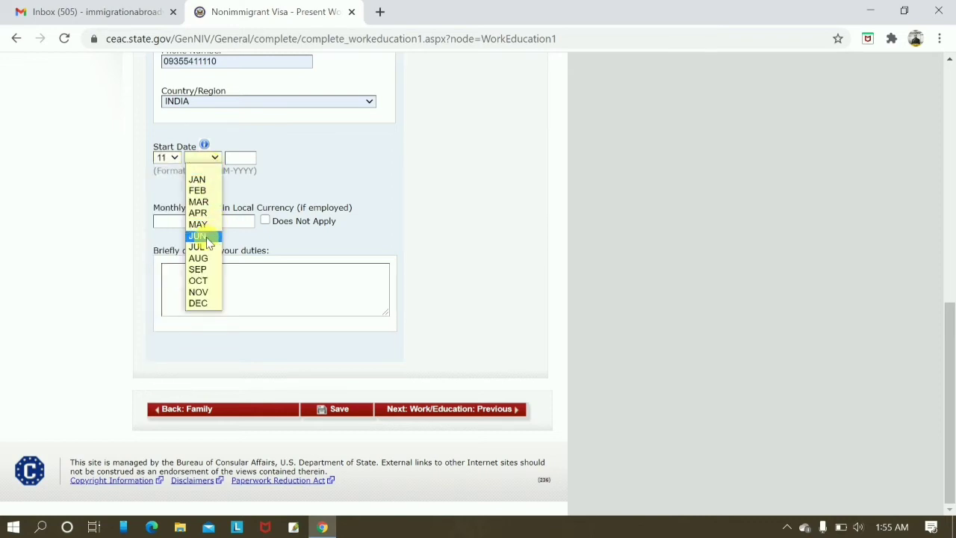
left_click(203, 237)
left_click(241, 158)
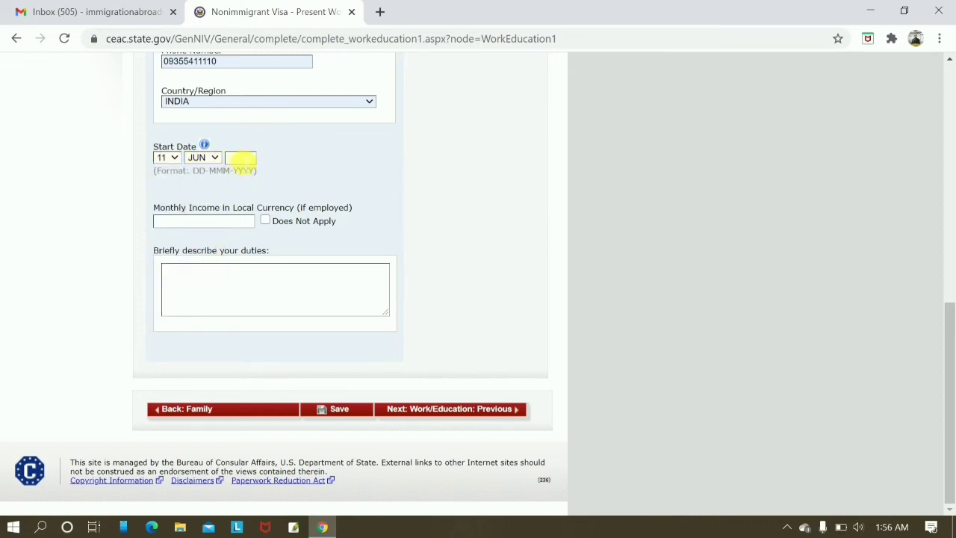
type("2010")
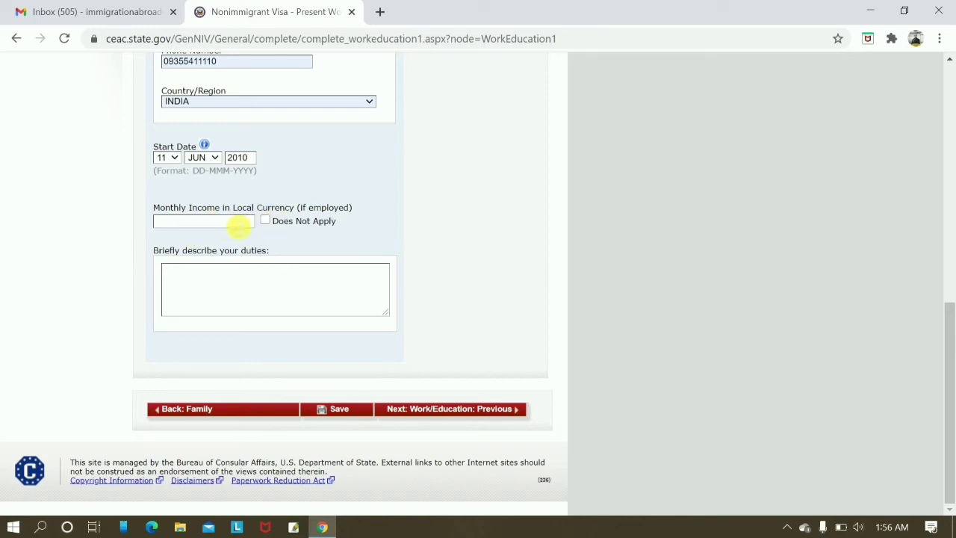
Mark monthly income as Does Not Apply.
left_click(264, 220)
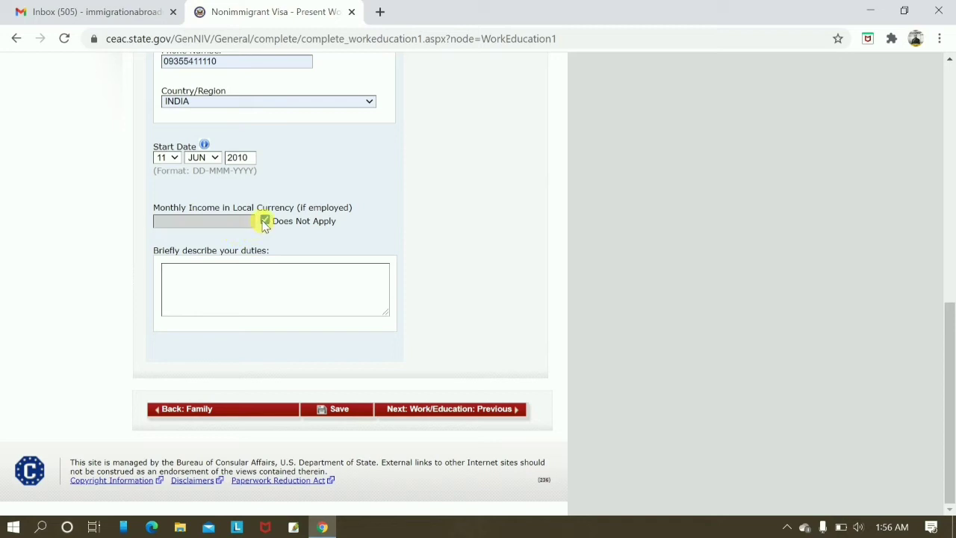
double_click(266, 221)
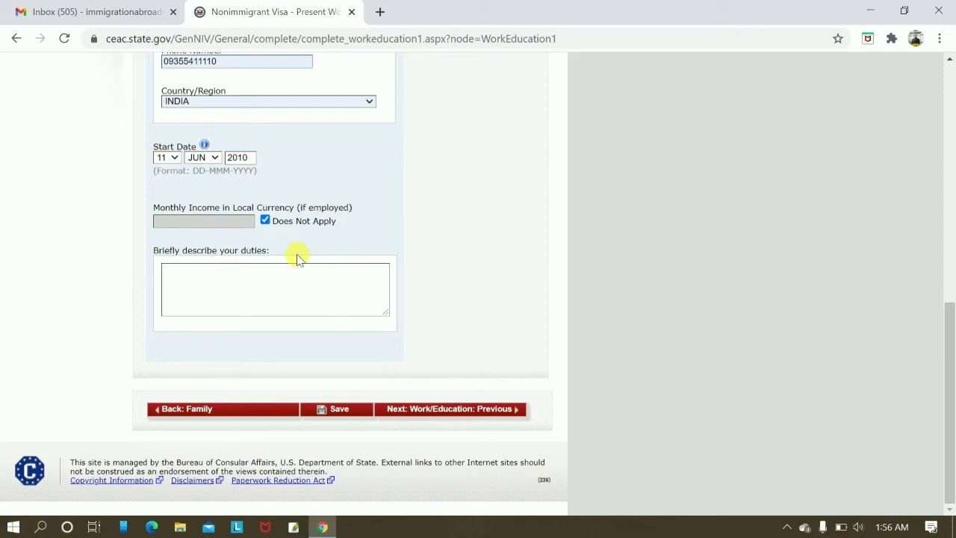
left_click_drag(948, 346, 950, 248)
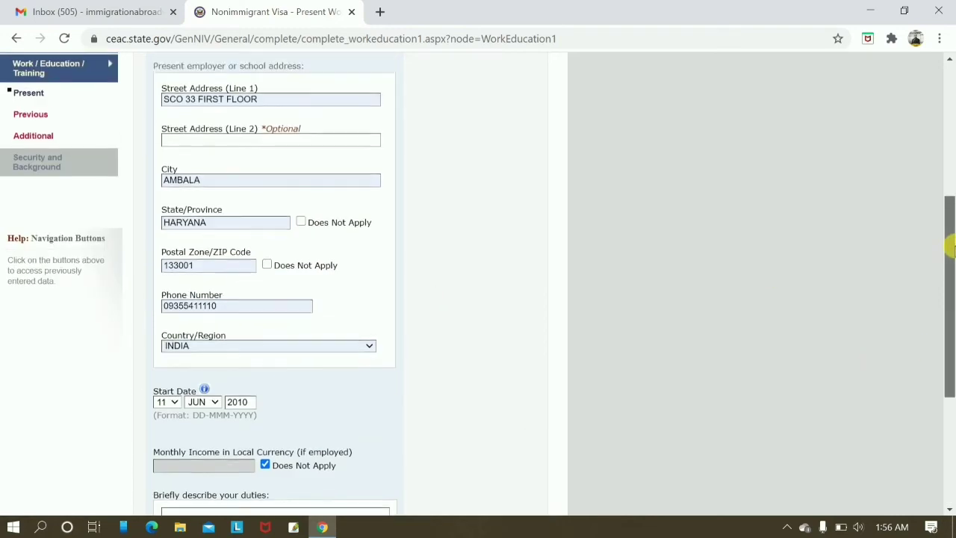
scroll(950, 248, "down", 3)
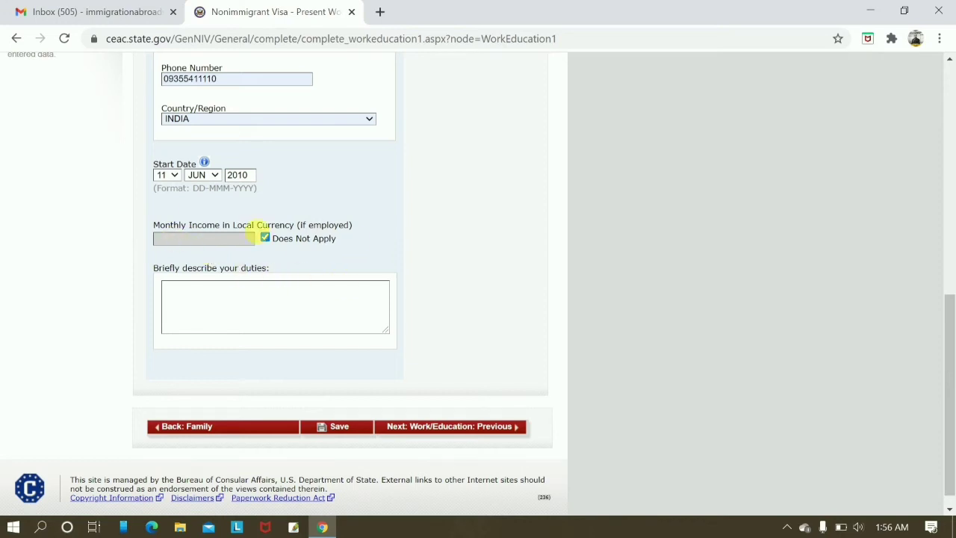
Re-tick the Does Not Apply box for monthly income.
left_click(265, 237)
left_click(265, 237)
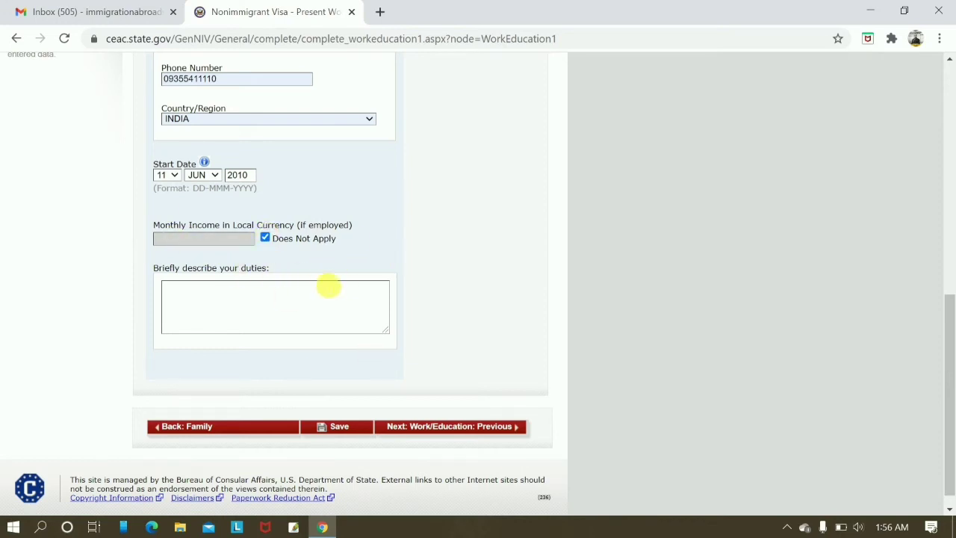
scroll(331, 291, "down", 1)
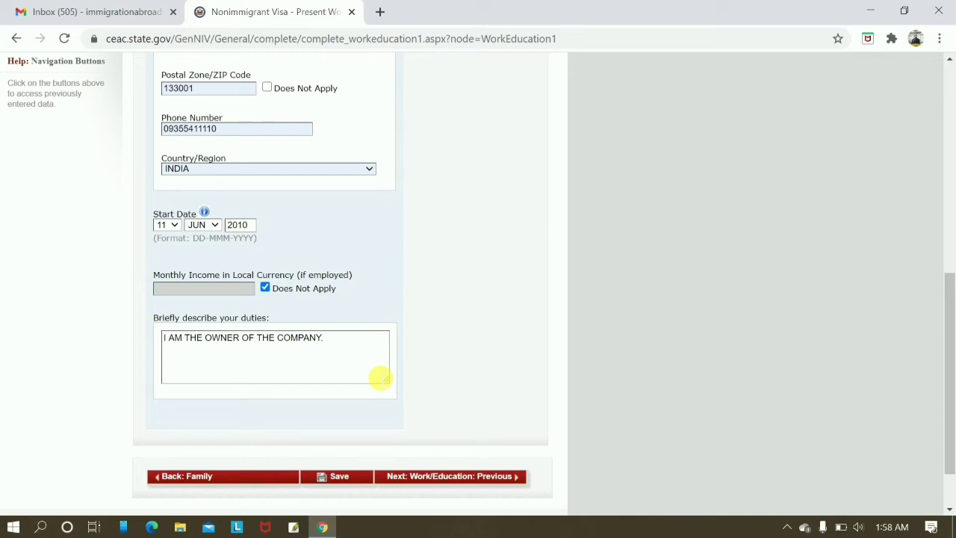
Review the duties text 'I AM THE OWNER OF THE COMPANY.' and continue to Previous Work/Education.
left_click(363, 365)
left_click(479, 408)
right_click(518, 315)
left_click(478, 331)
scroll(482, 394, "down", 1)
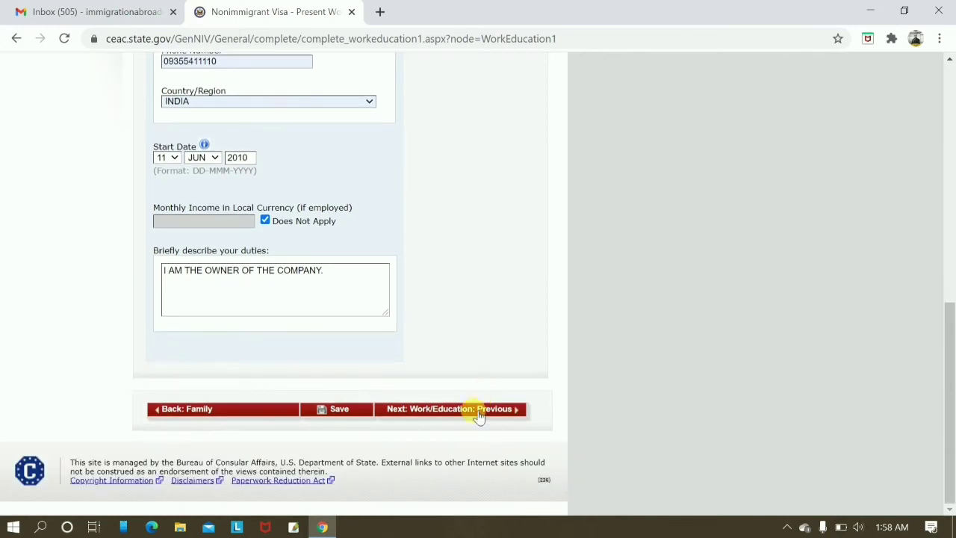
left_click(478, 415)
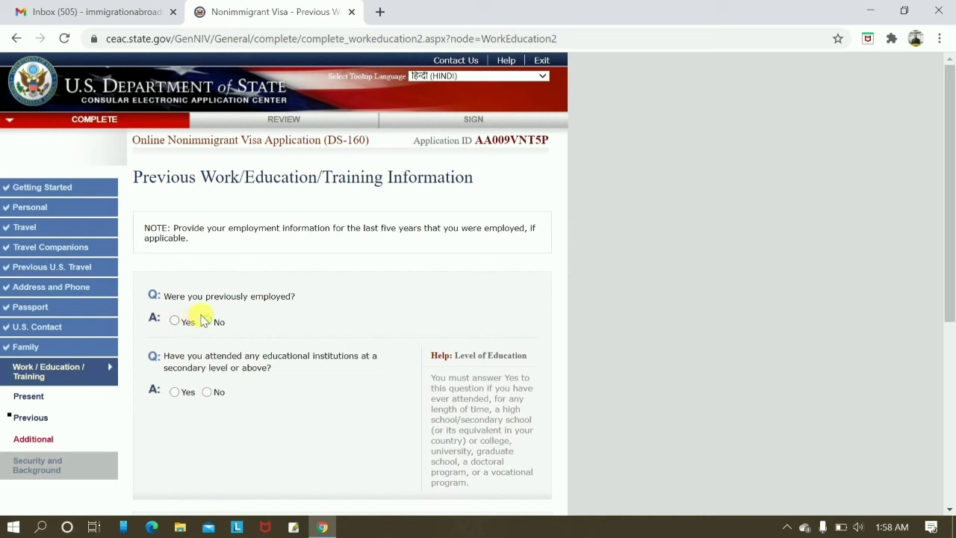
Answer No to previous employment and No to secondary education, then continue to Additional Work/Education.
left_click(207, 321)
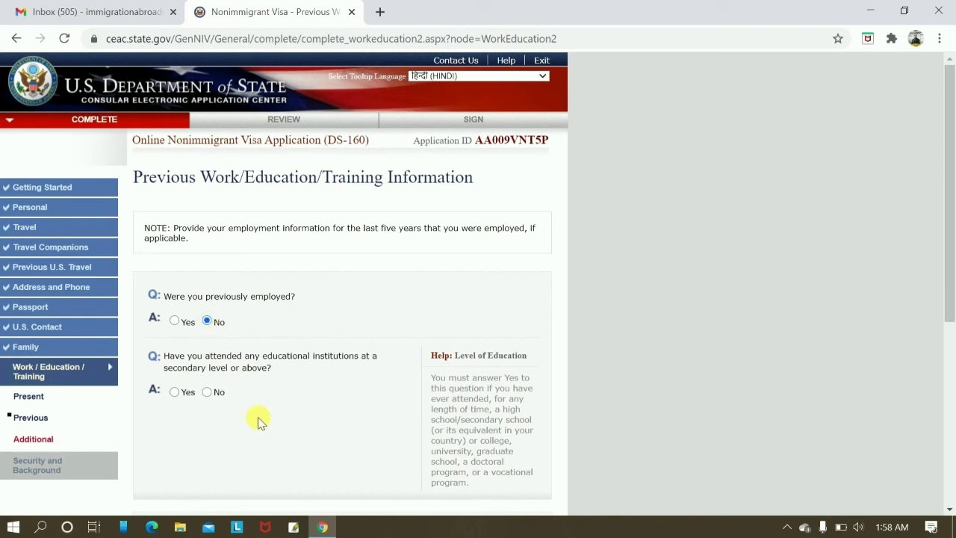
scroll(316, 348, "down", 3)
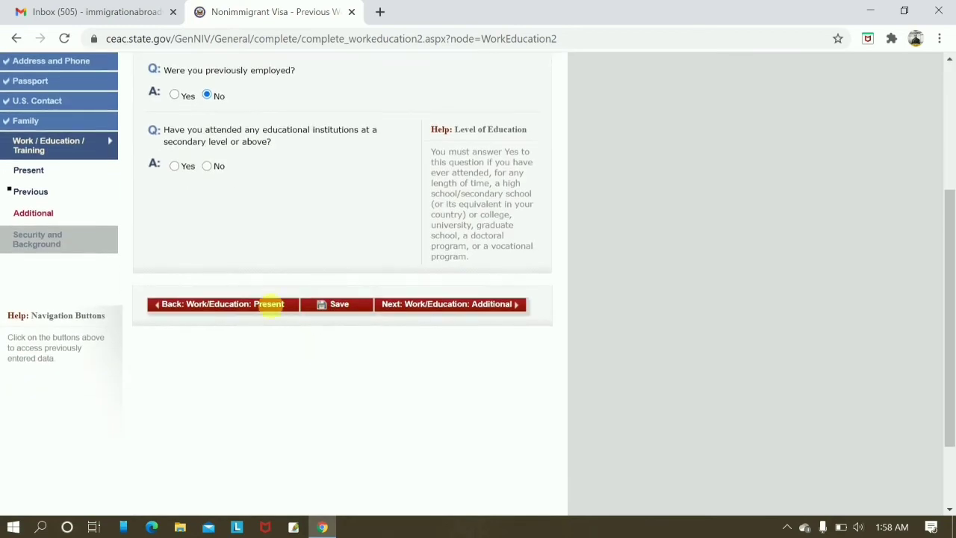
left_click(174, 166)
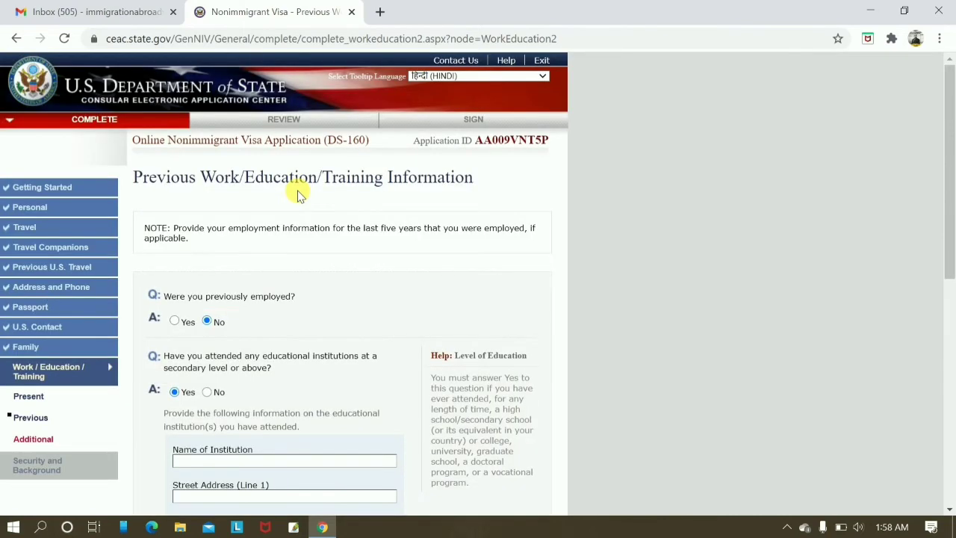
scroll(512, 309, "down", 5)
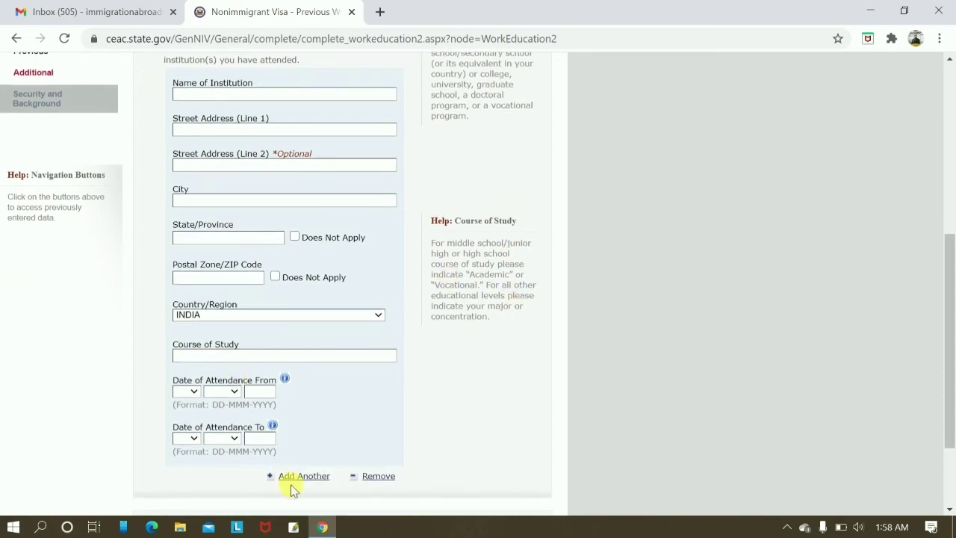
scroll(338, 266, "up", 2)
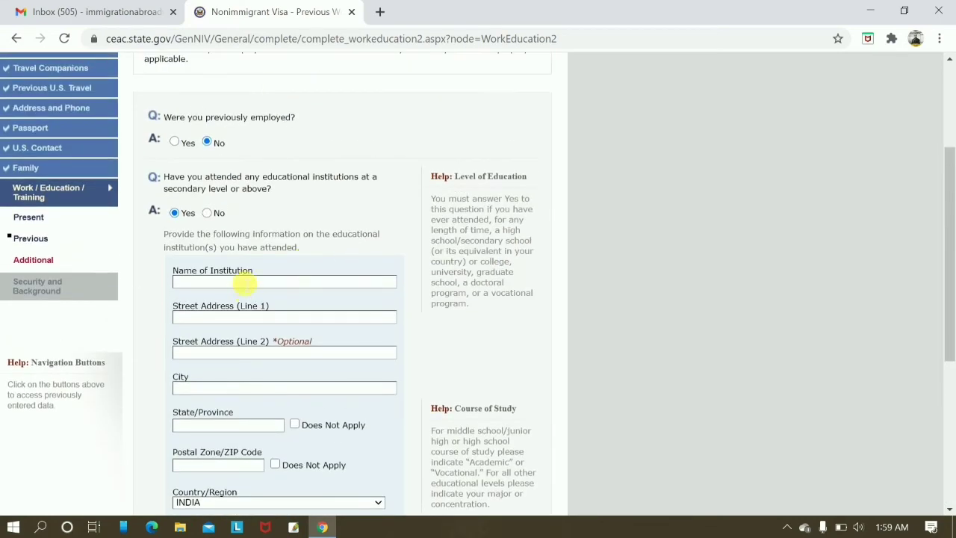
scroll(224, 254, "down", 3)
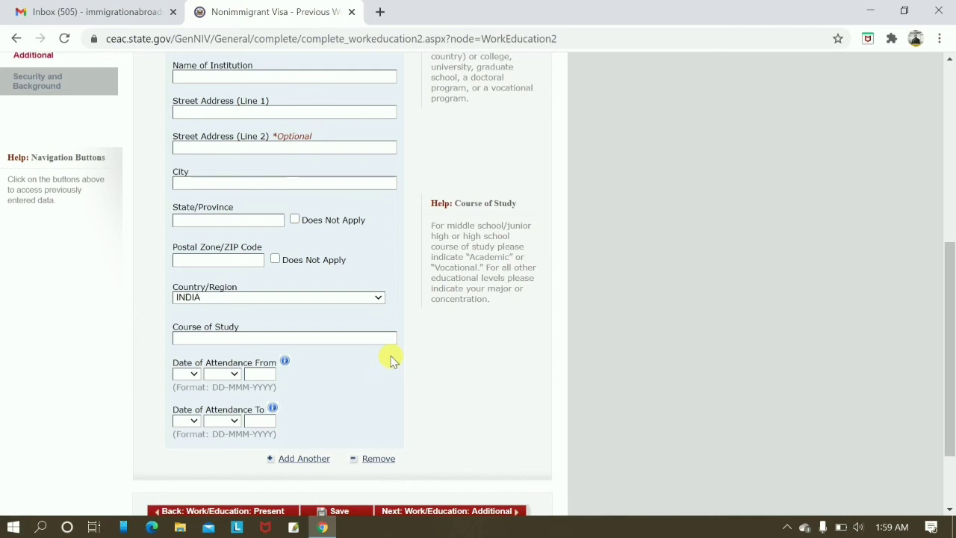
scroll(390, 344, "down", 2)
scroll(389, 336, "up", 5)
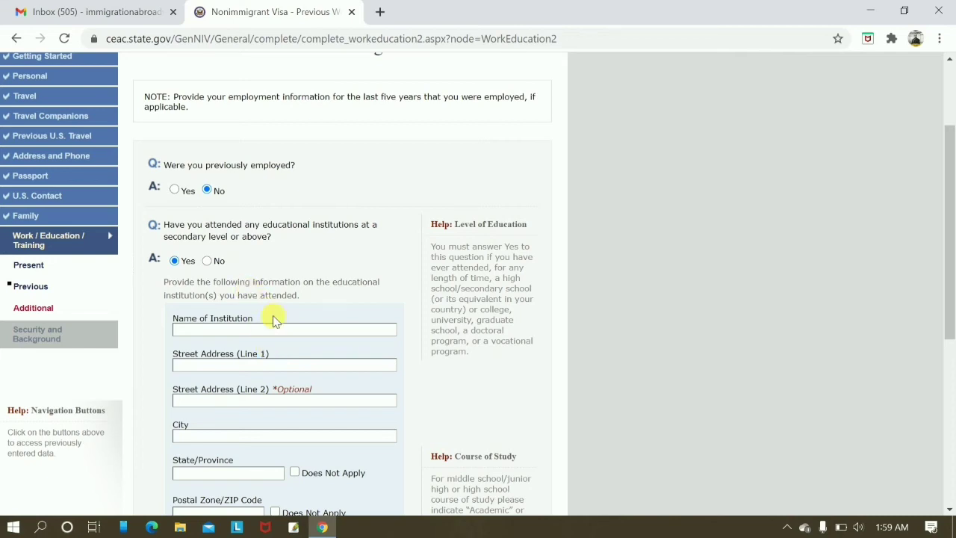
left_click(212, 266)
scroll(327, 426, "down", 3)
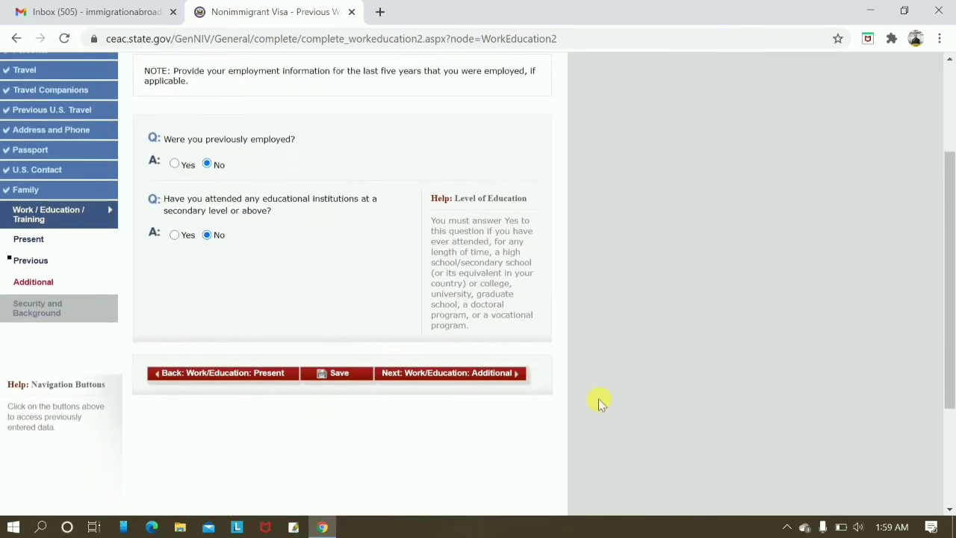
left_click(482, 377)
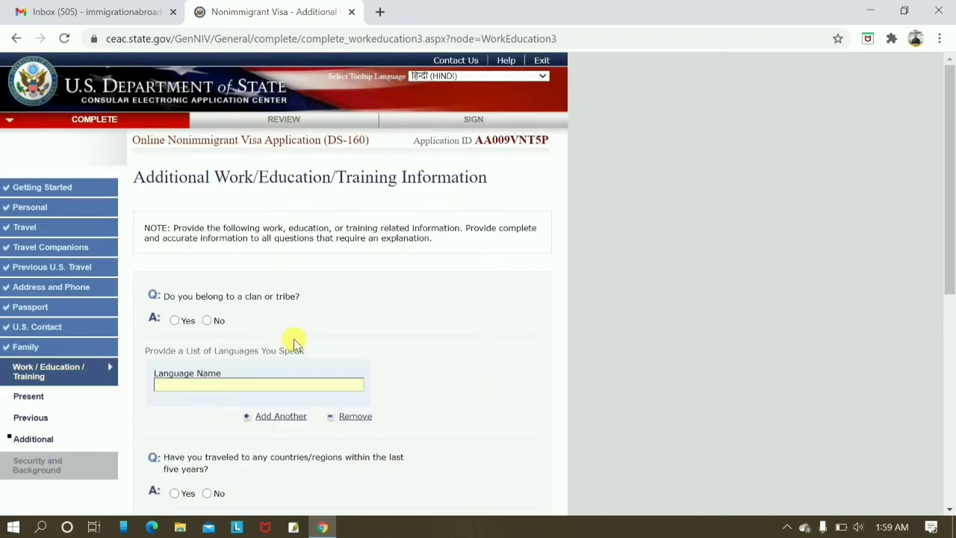
Answer No to clan or tribe and enter HINDI as the first language.
left_click(207, 321)
scroll(271, 305, "down", 1)
scroll(191, 299, "up", 1)
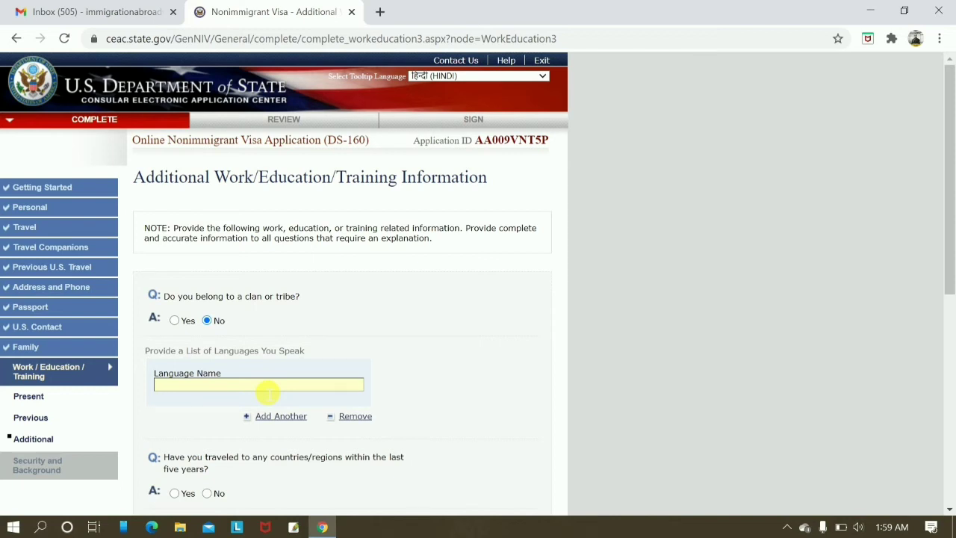
type("HINDI")
Add ENGLISH as a second language and answer Yes to travel in the last five years.
left_click(275, 416)
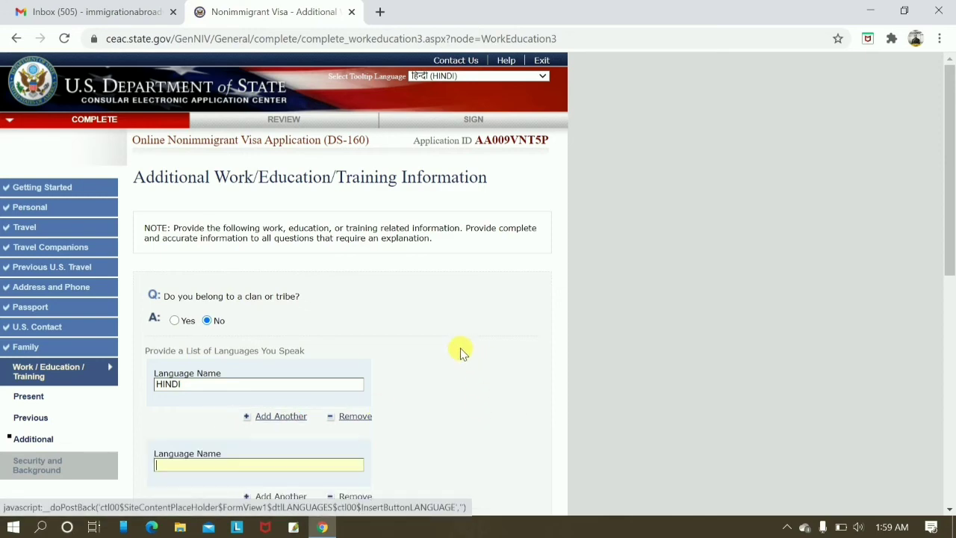
scroll(461, 353, "down", 2)
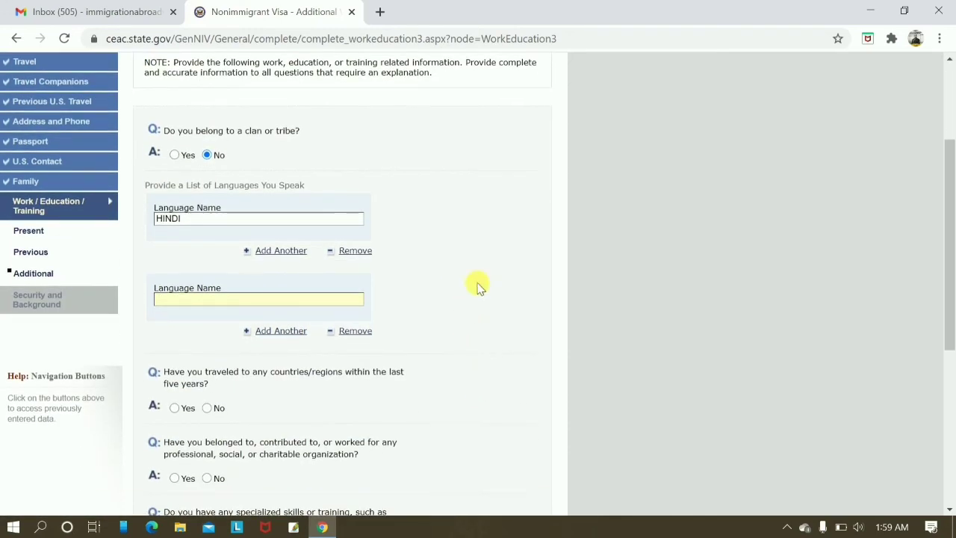
type("ENGL")
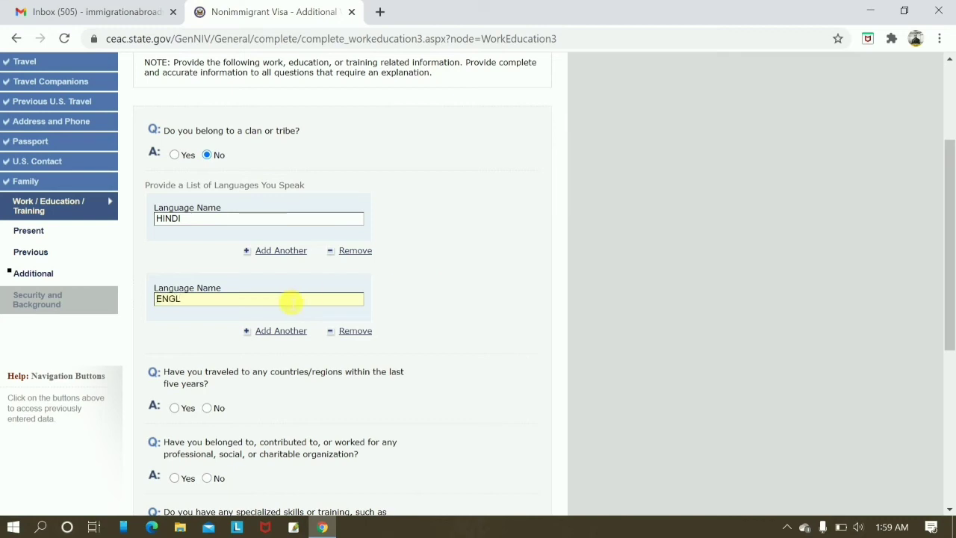
type("ILISH")
scroll(531, 273, "down", 3)
scroll(254, 228, "down", 1)
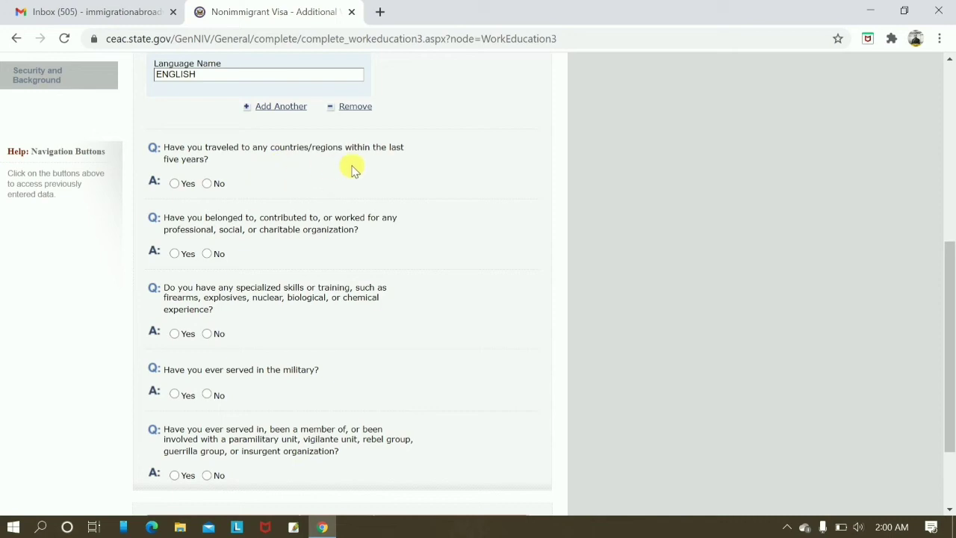
left_click(176, 185)
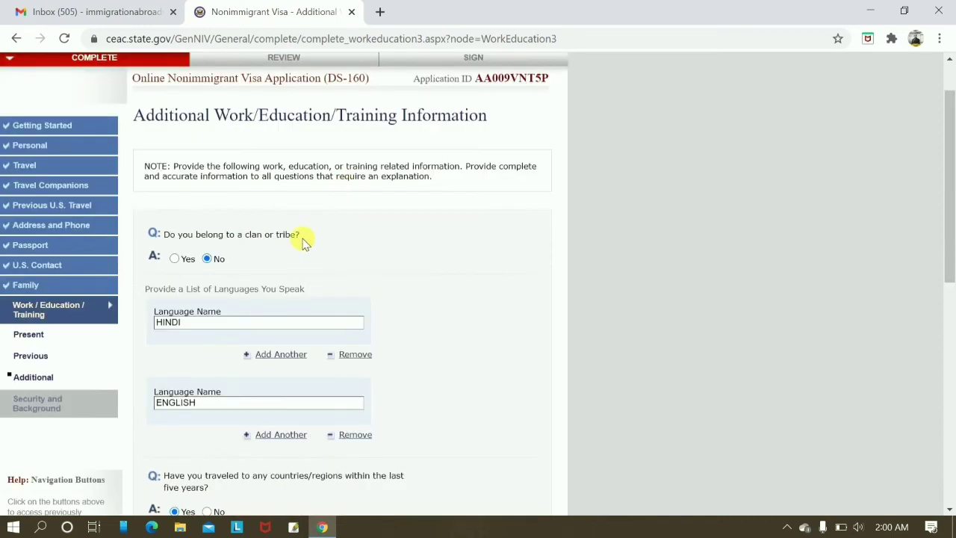
Select HONG KONG as the country visited.
scroll(431, 268, "down", 3)
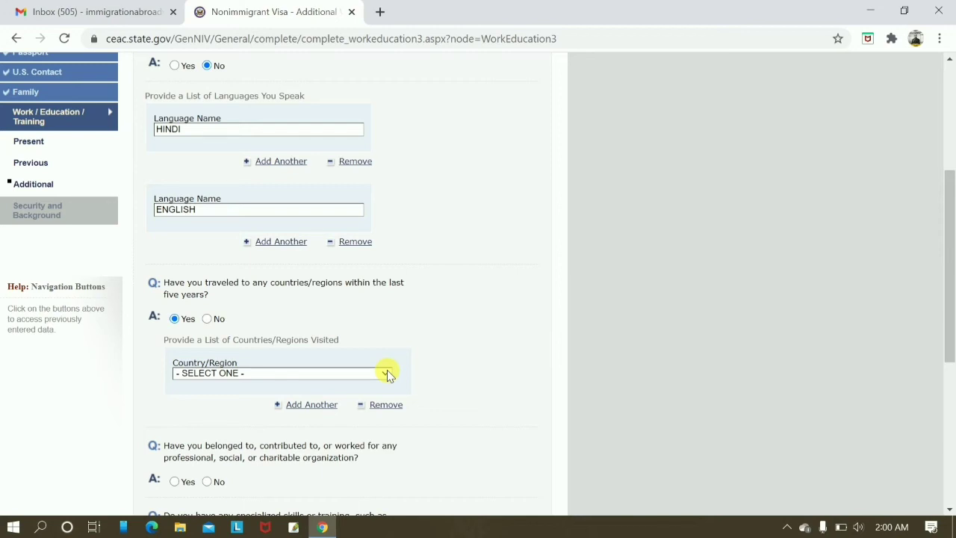
left_click(387, 373)
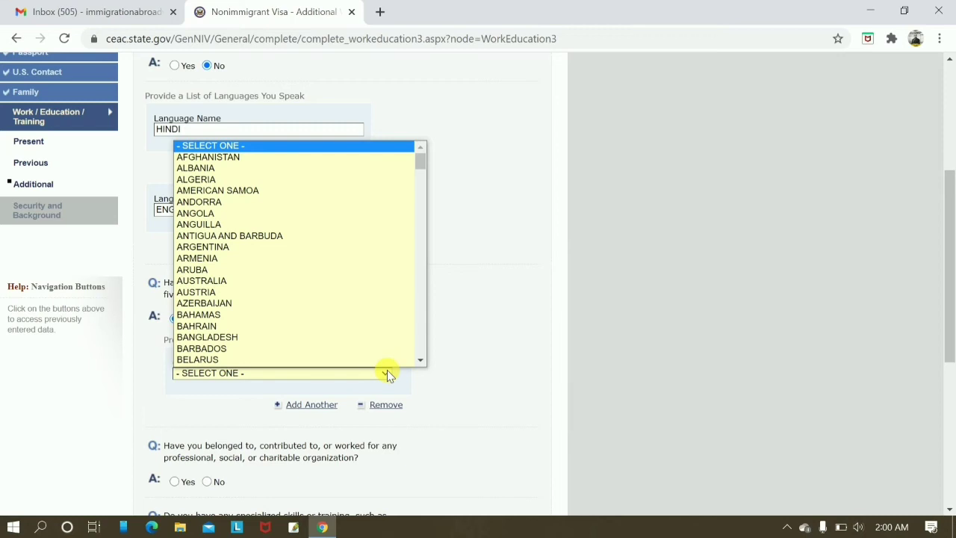
scroll(284, 211, "down", 1)
scroll(260, 336, "down", 5)
left_click(561, 411)
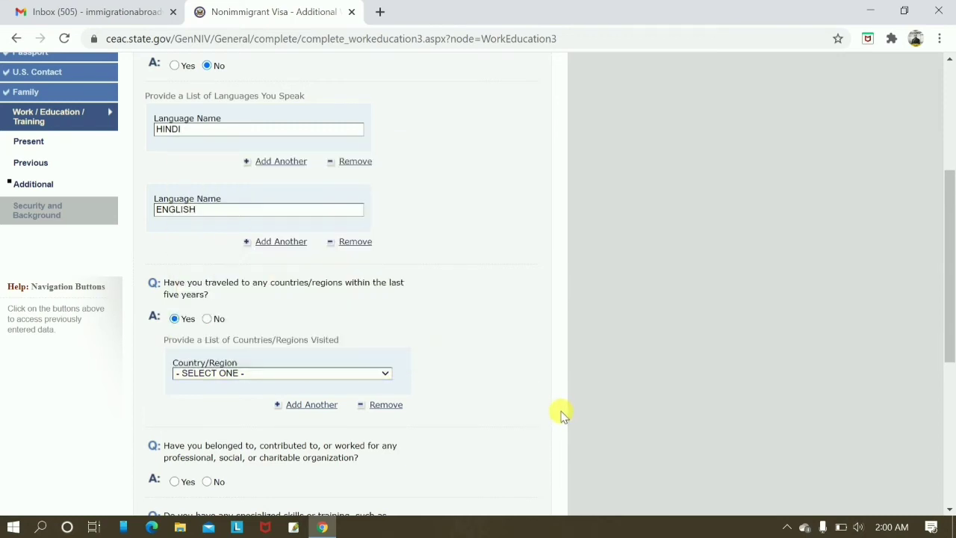
left_click(370, 373)
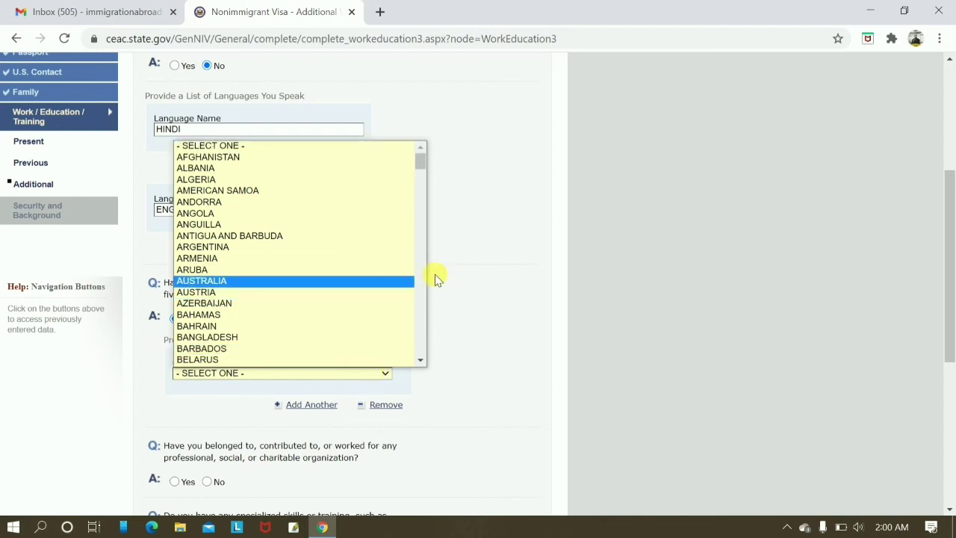
left_click(486, 290)
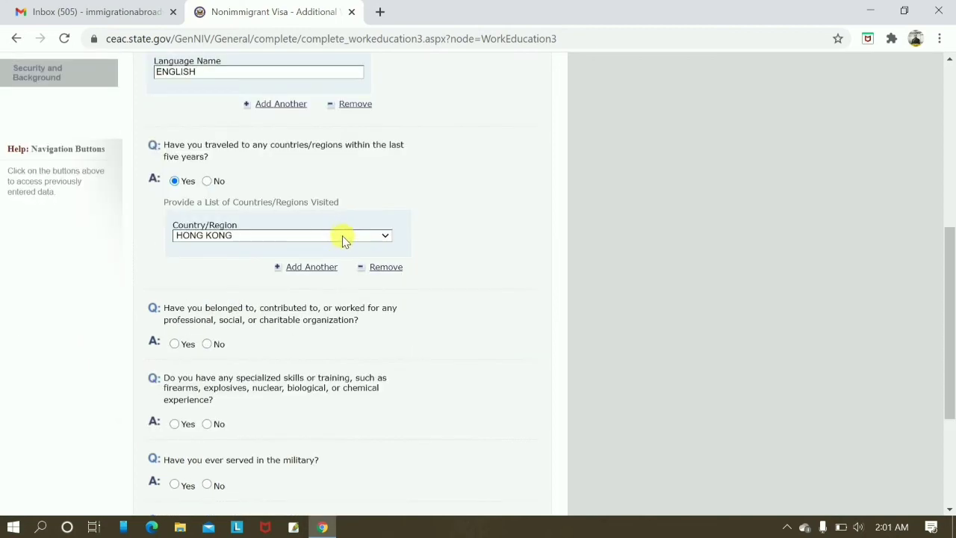
left_click(343, 238)
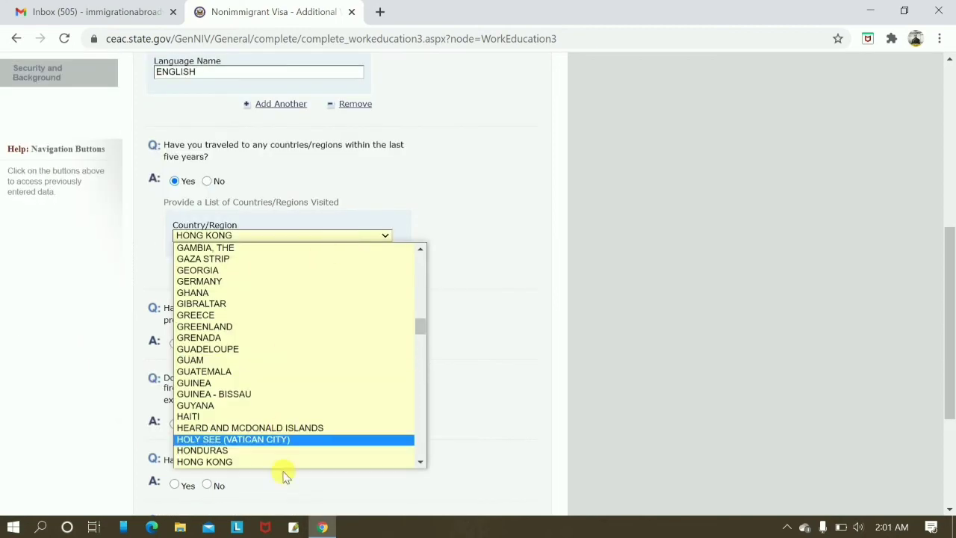
left_click(243, 461)
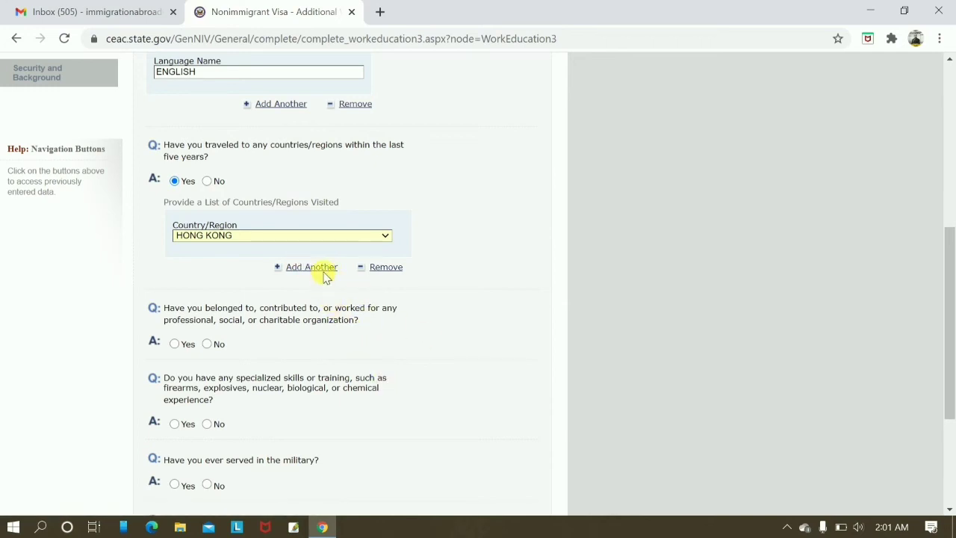
scroll(394, 284, "down", 2)
scroll(396, 286, "up", 2)
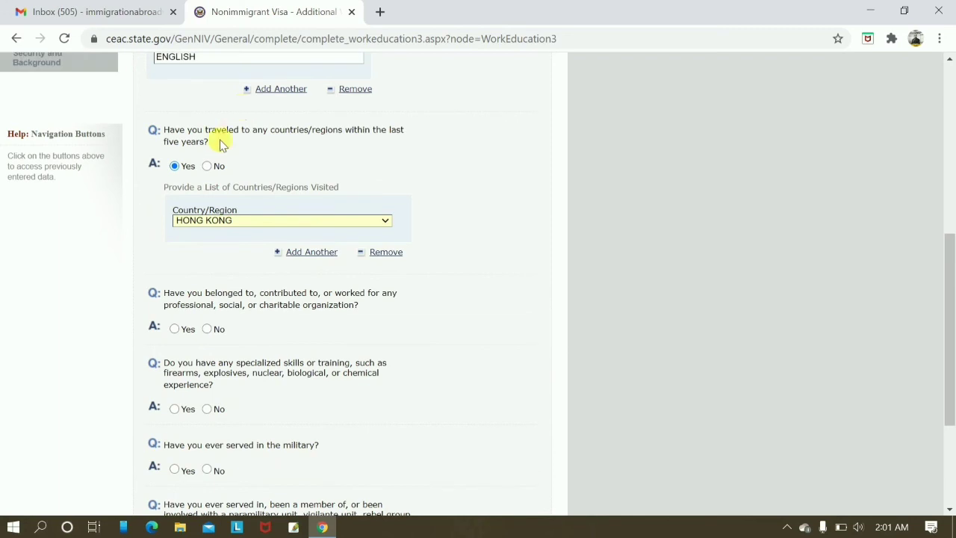
scroll(299, 324, "down", 2)
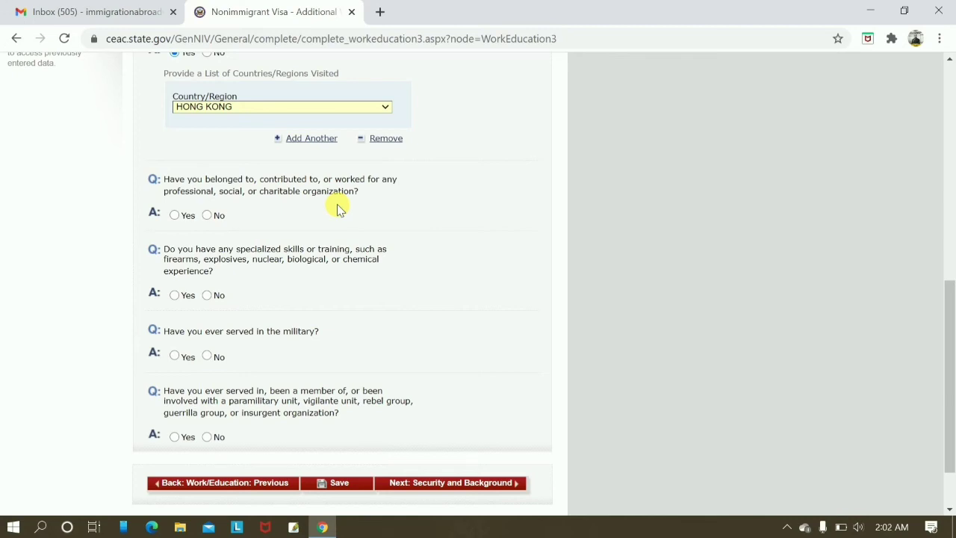
Answer No to the organization, special skills, military and paramilitary questions, then go to Security and Background.
left_click(207, 215)
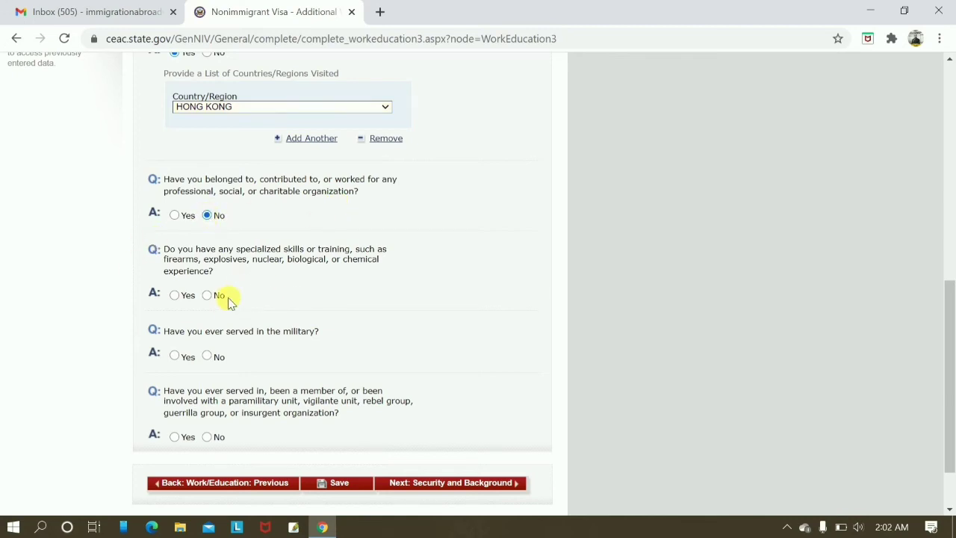
scroll(321, 250, "down", 1)
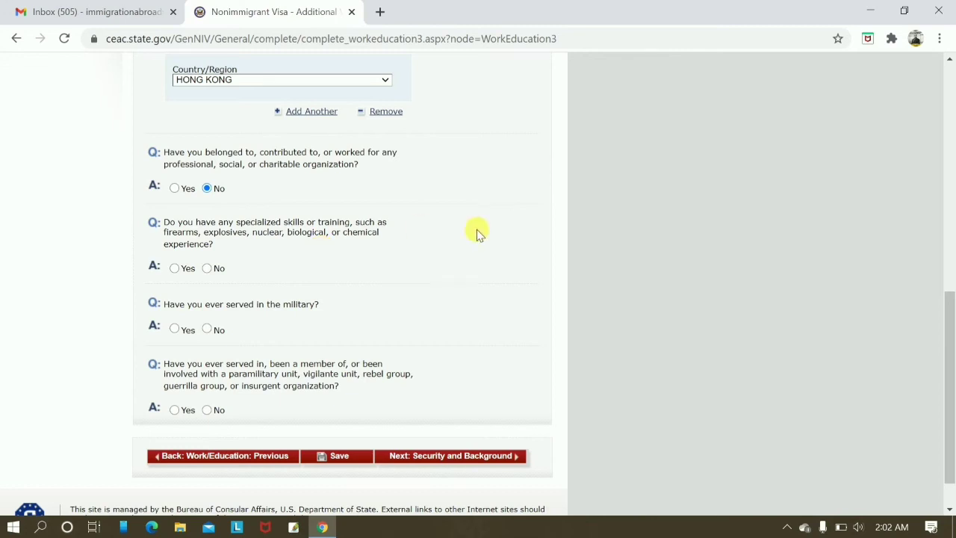
left_click(207, 268)
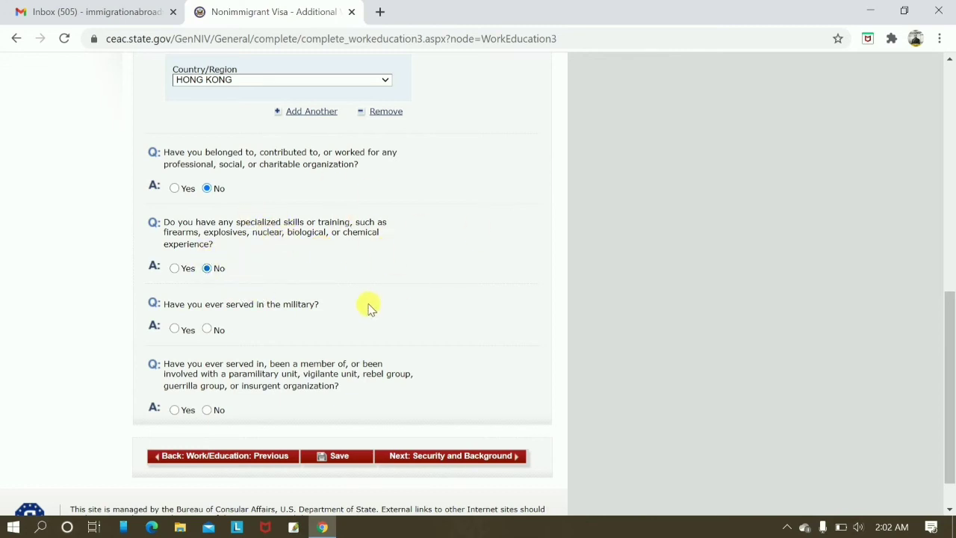
scroll(370, 308, "down", 1)
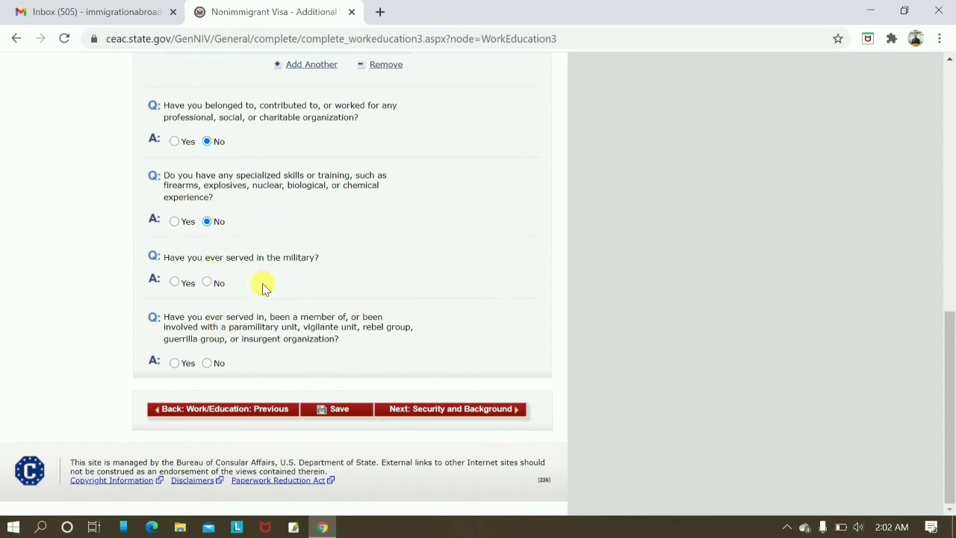
left_click(207, 282)
left_click(207, 363)
scroll(420, 331, "up", 1)
scroll(441, 336, "down", 1)
scroll(487, 399, "up", 3)
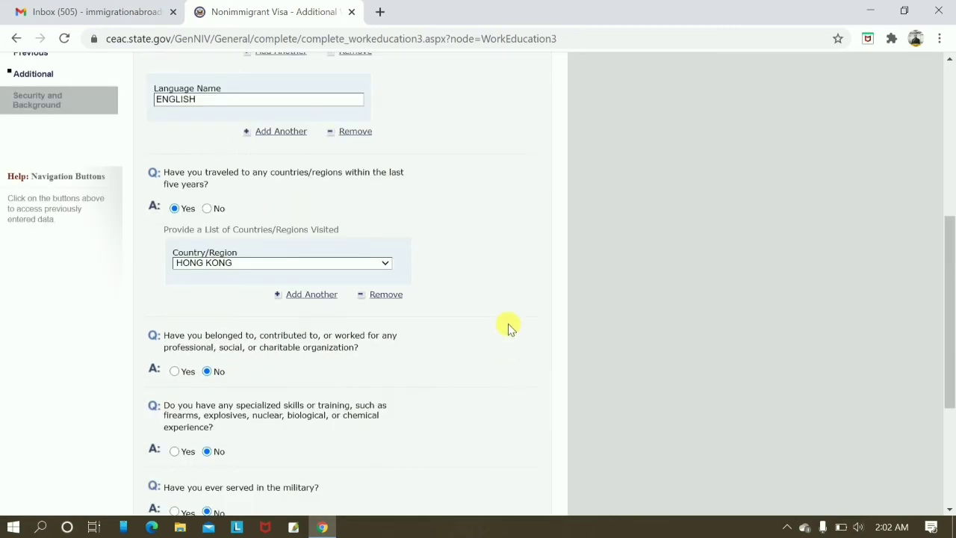
scroll(508, 328, "up", 3)
scroll(529, 367, "down", 6)
left_click(497, 412)
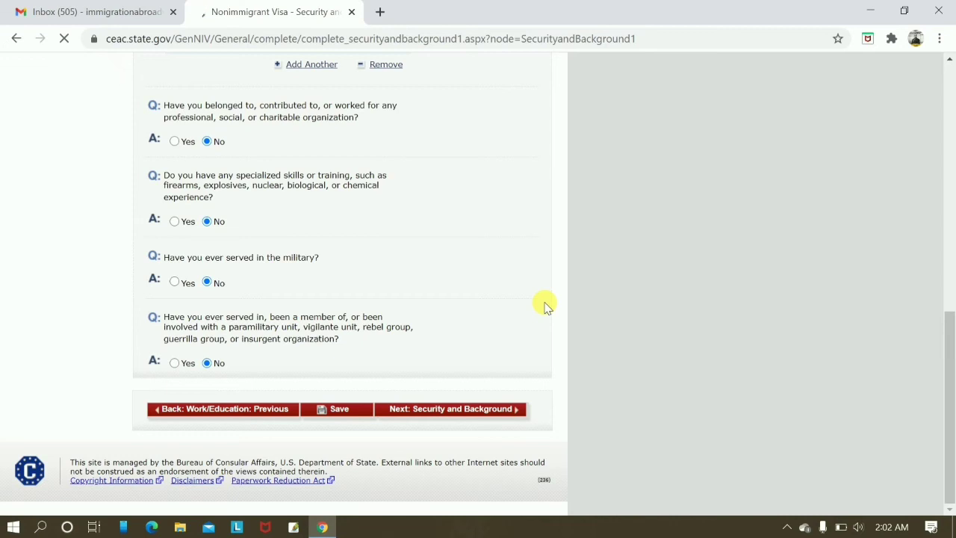
Answer No to the communicable disease, mental disorder and drug abuse questions.
scroll(545, 306, "down", 4)
left_click(207, 143)
left_click(210, 220)
left_click(208, 280)
Answer No to the Part 2 voting violation question and proceed to the application review.
scroll(433, 189, "up", 2)
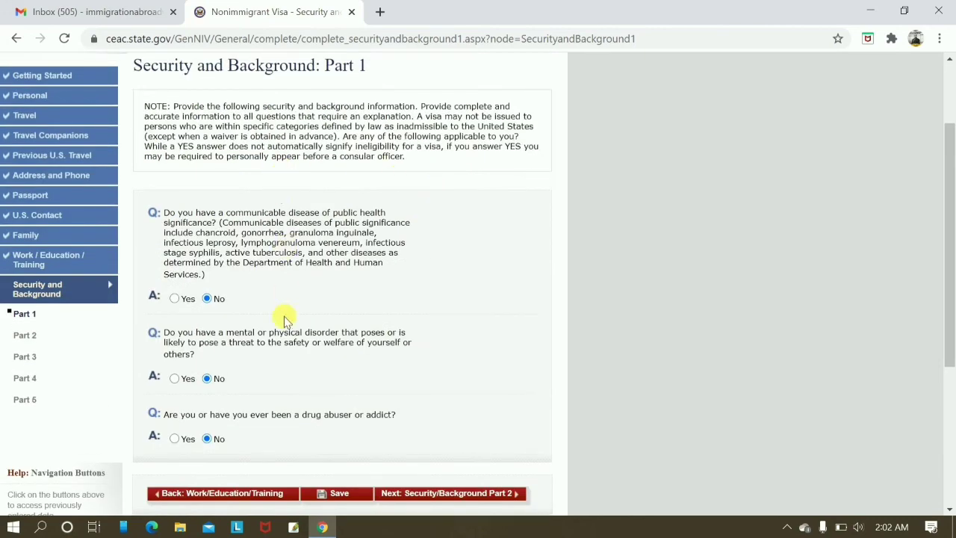
scroll(337, 363, "down", 2)
left_click(457, 338)
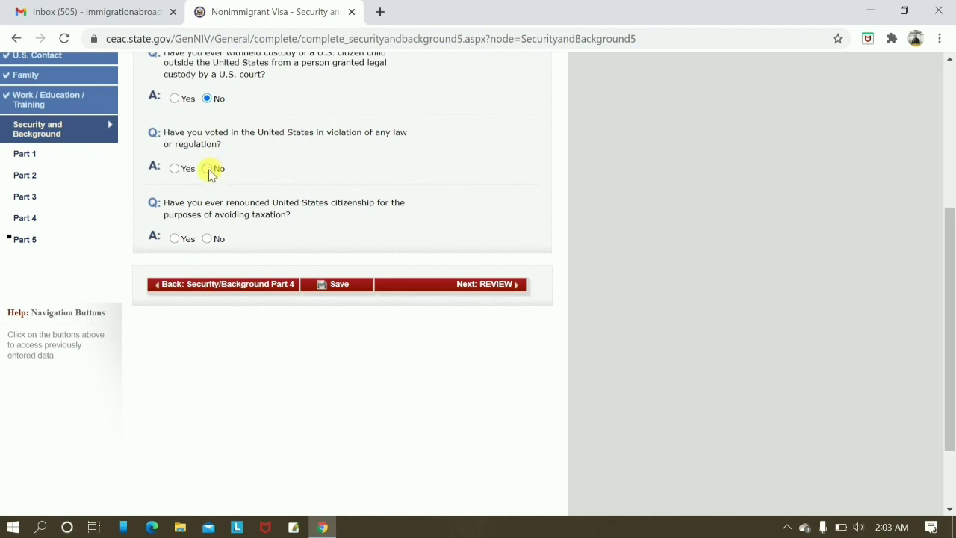
left_click(208, 169)
left_click(464, 285)
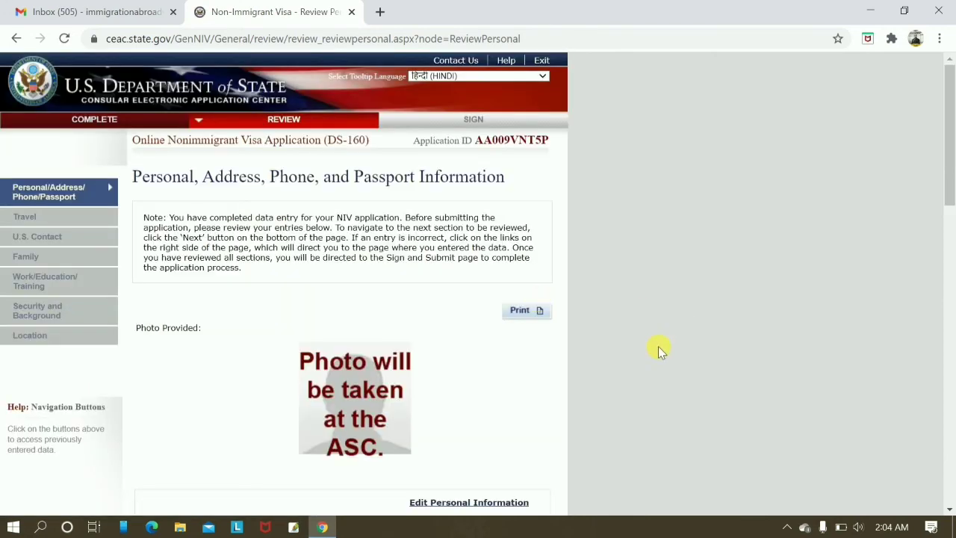
Review the personal and passport information, then move to the Travel Information review.
scroll(658, 346, "down", 3)
scroll(442, 346, "down", 5)
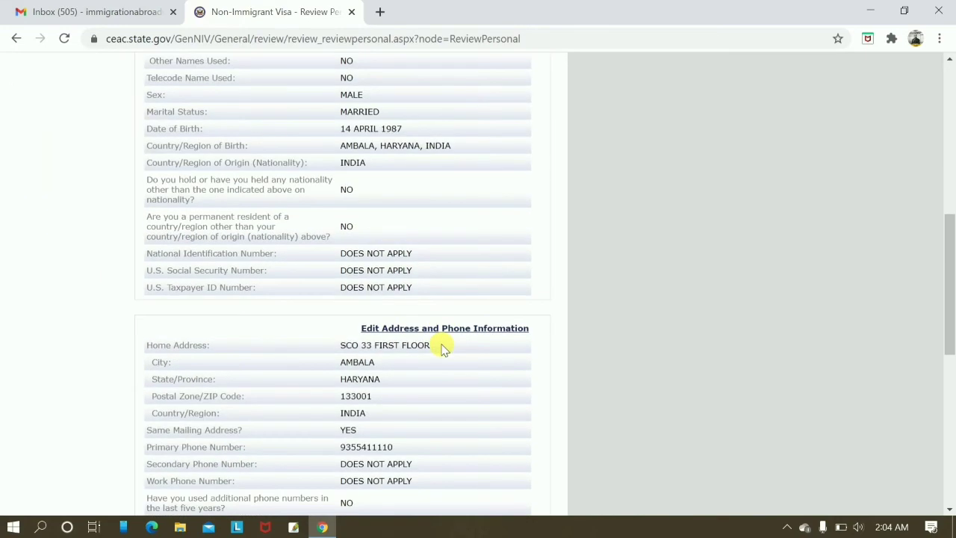
scroll(388, 348, "up", 8)
scroll(351, 254, "down", 4)
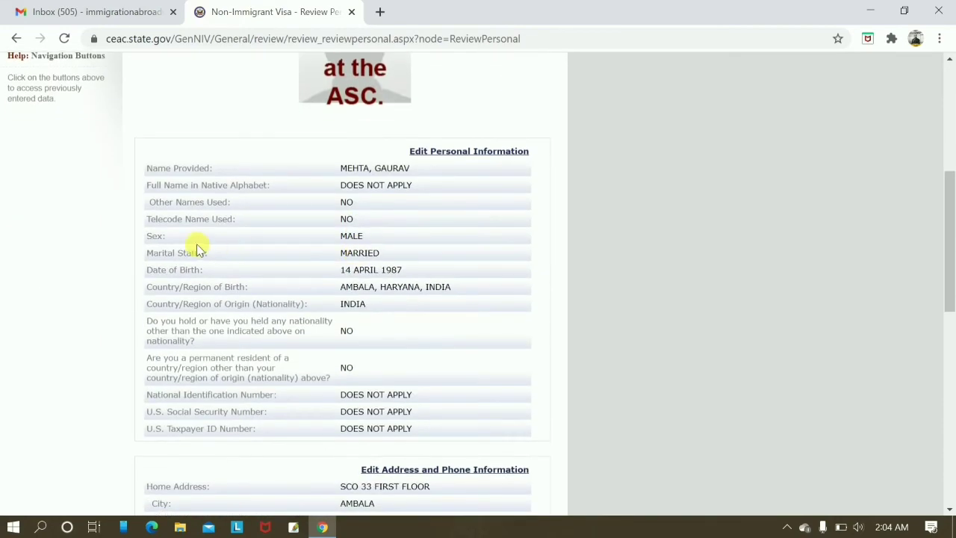
scroll(403, 340, "down", 3)
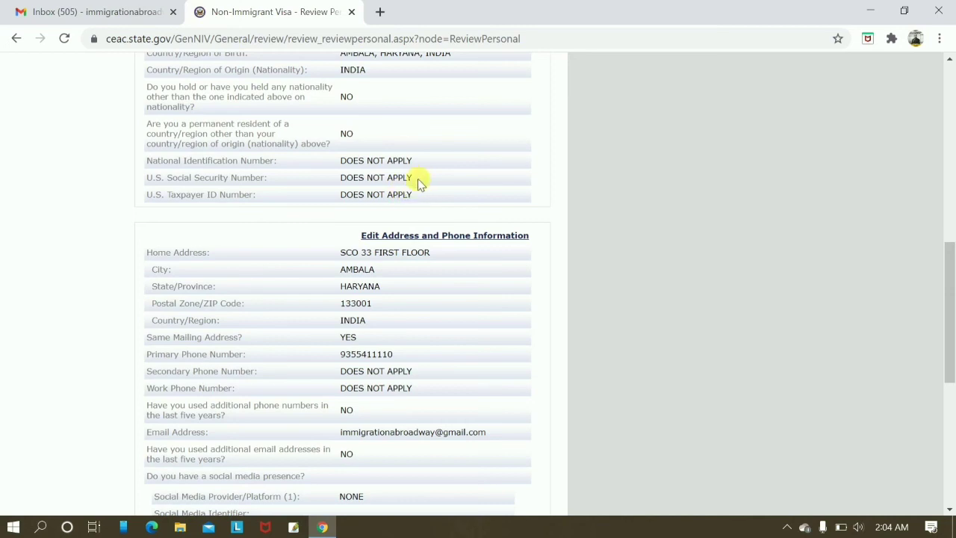
scroll(418, 181, "up", 3)
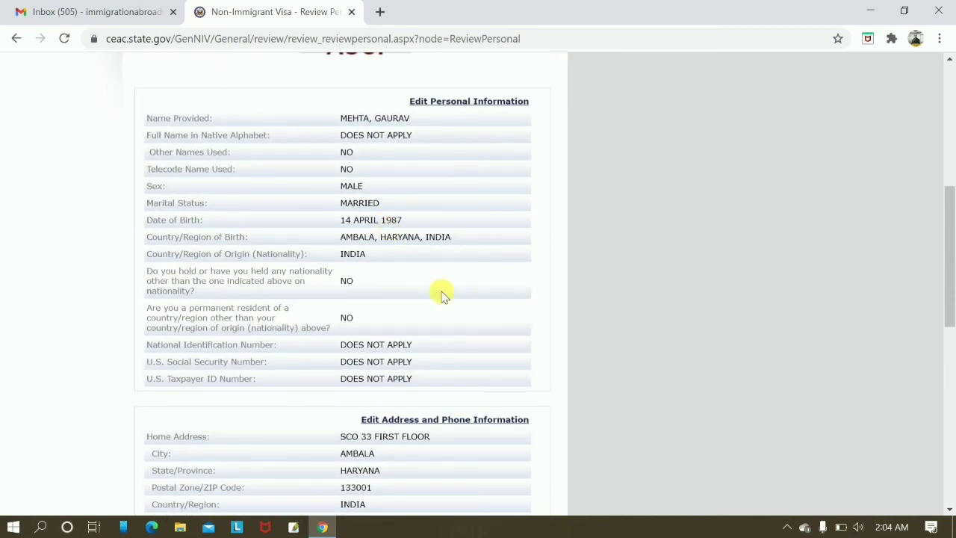
scroll(441, 295, "down", 10)
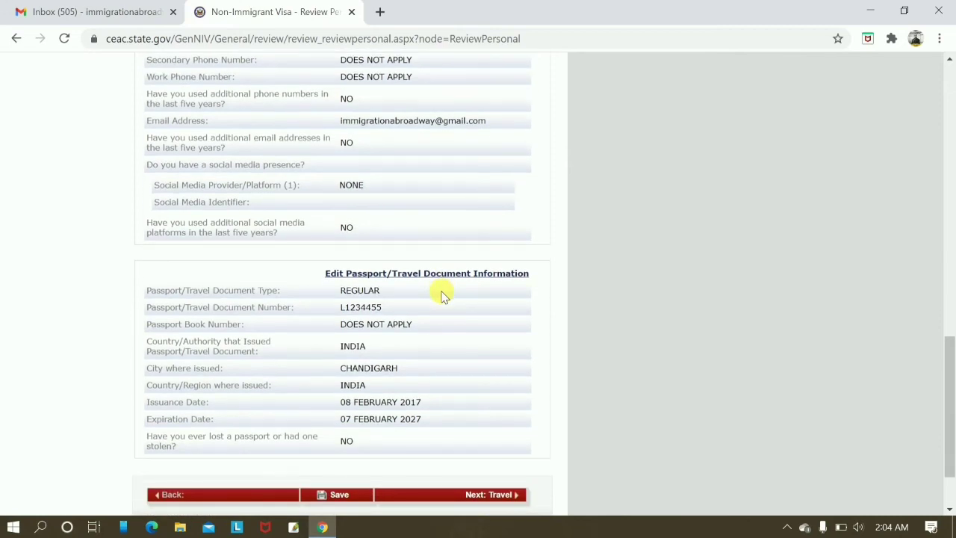
scroll(441, 295, "down", 2)
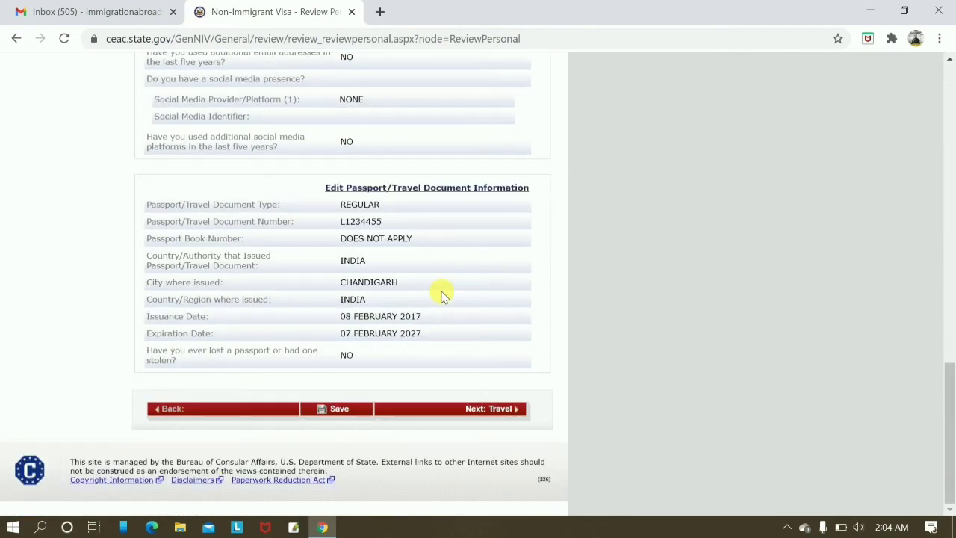
left_click(508, 414)
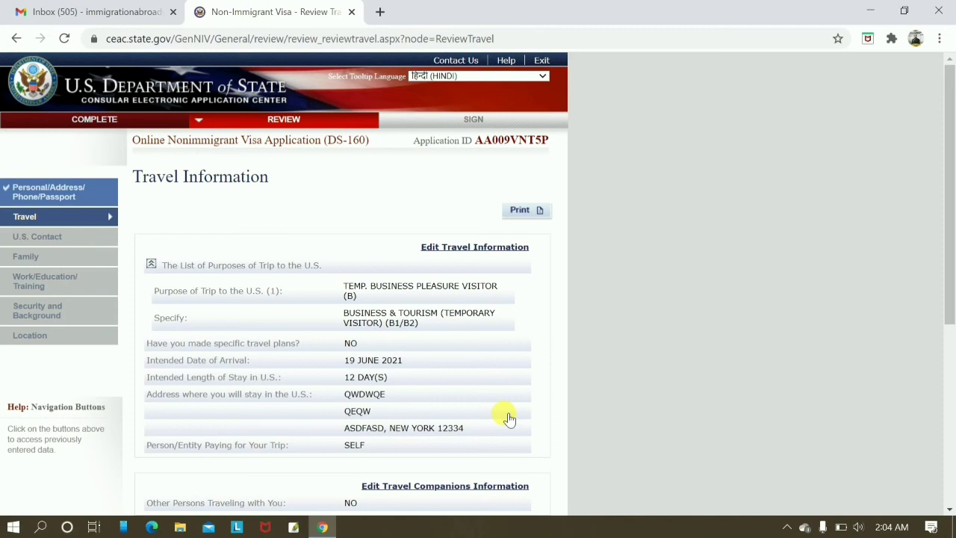
Check the Travel review (B1/B2, arrival 19 JUNE 2021, 12 days, SELF paying) and move on to U.S. Contact.
scroll(508, 418, "down", 4)
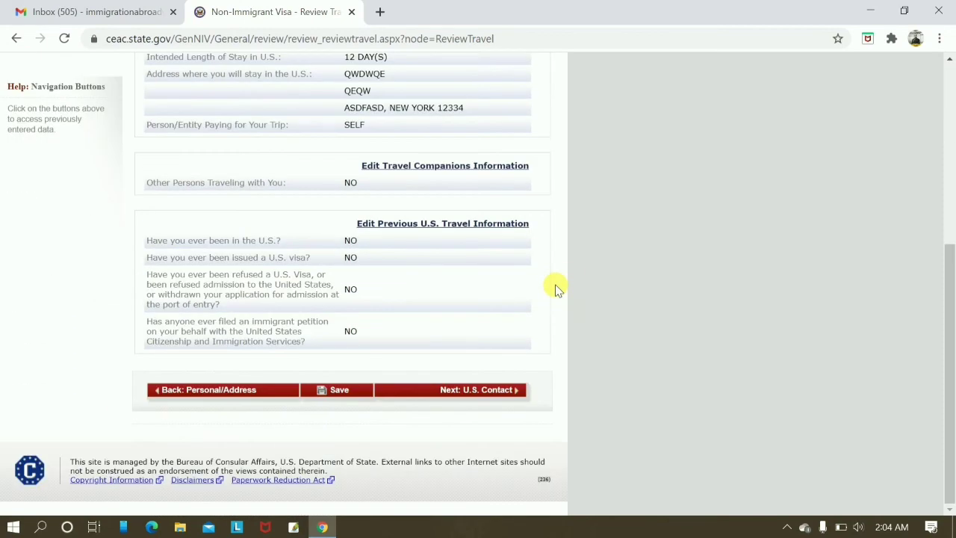
scroll(383, 337, "up", 5)
scroll(517, 208, "down", 4)
scroll(517, 209, "up", 4)
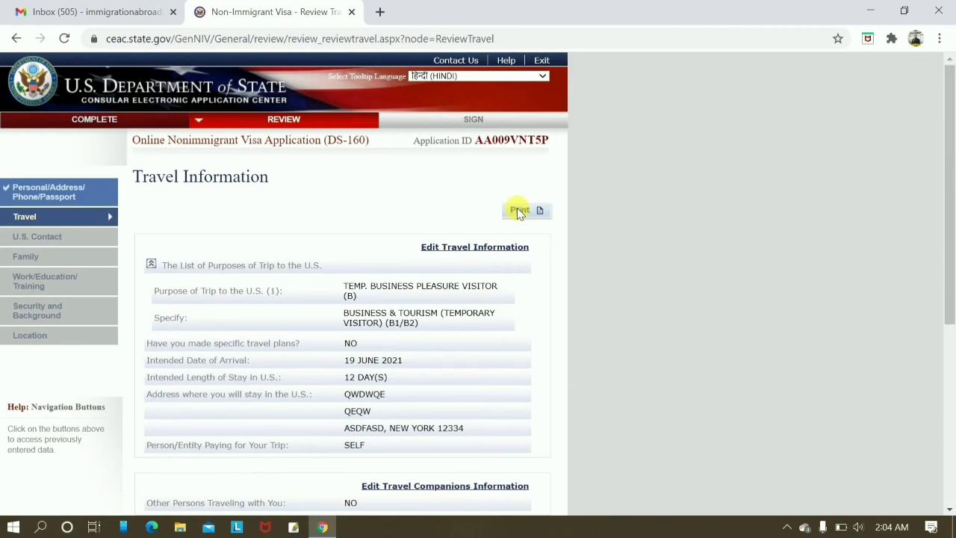
scroll(517, 209, "down", 2)
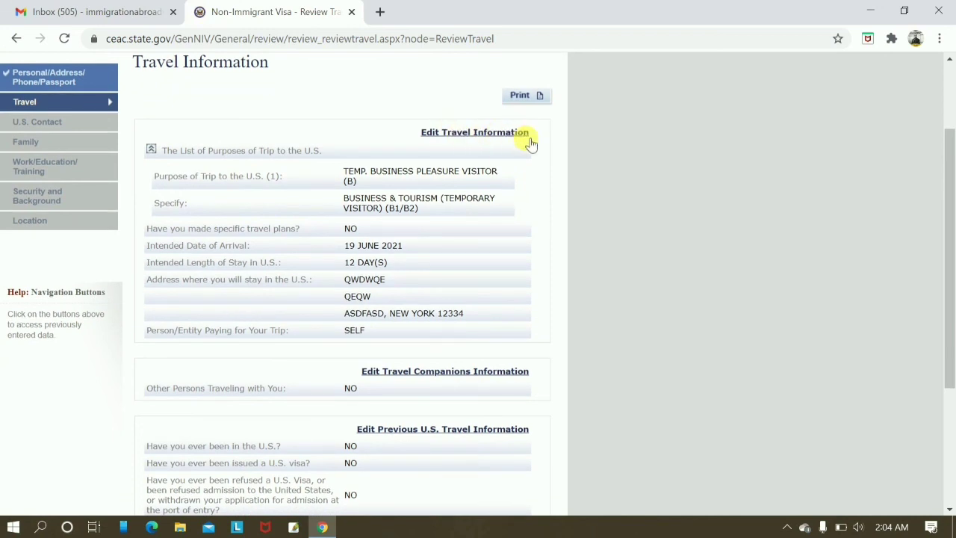
scroll(598, 279, "down", 2)
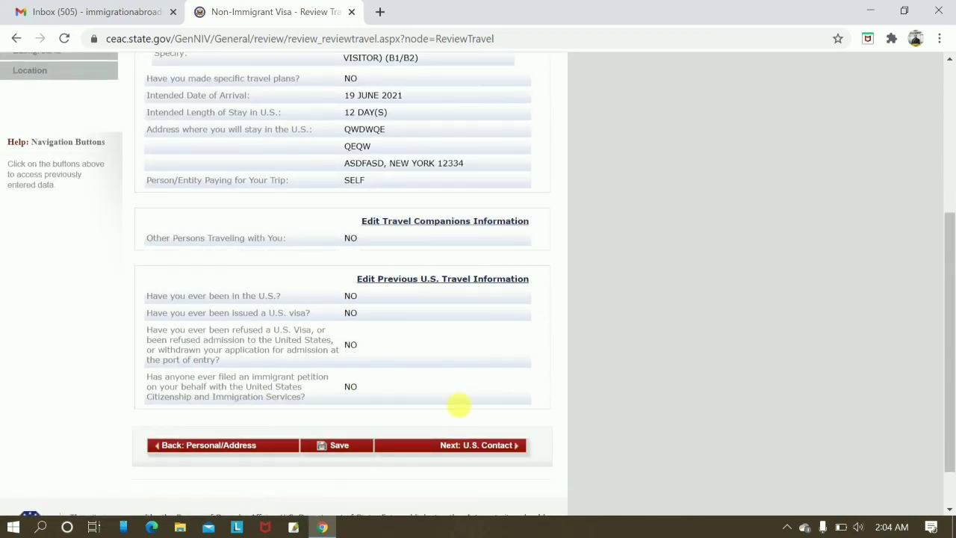
left_click(491, 444)
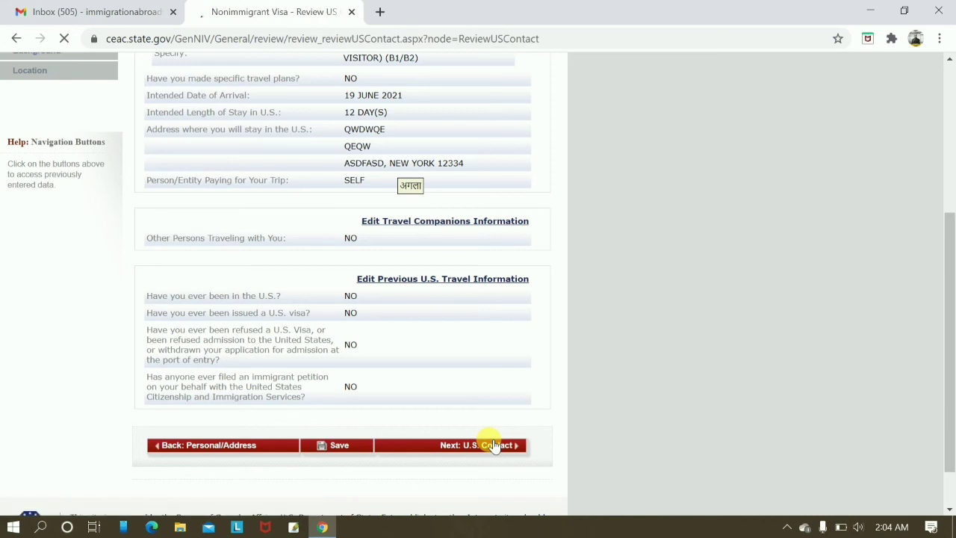
Advance through the U.S. Contact, Family, Work/Education, Security and Location (NEW DELHI, INDIA) reviews to Sign and Submit.
left_click(491, 414)
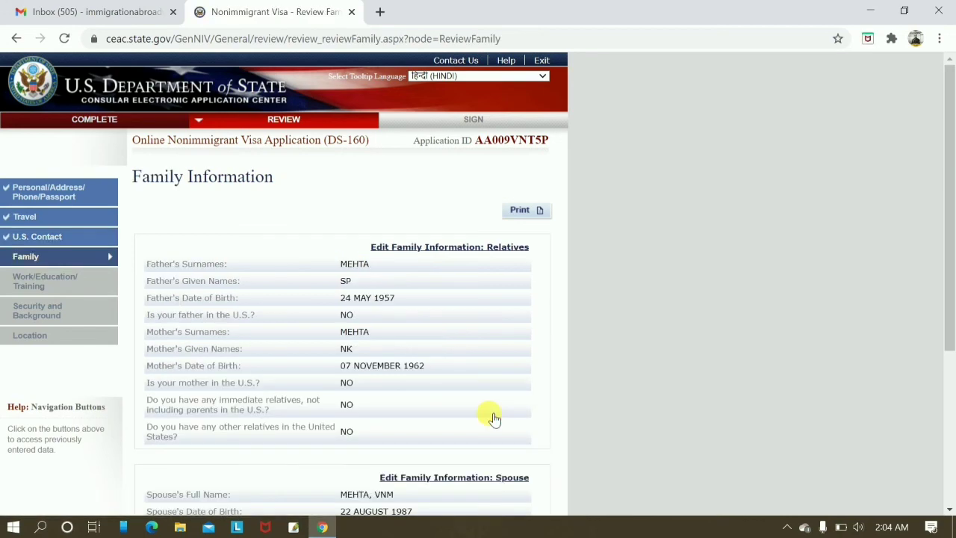
scroll(491, 411, "down", 4)
left_click(471, 395)
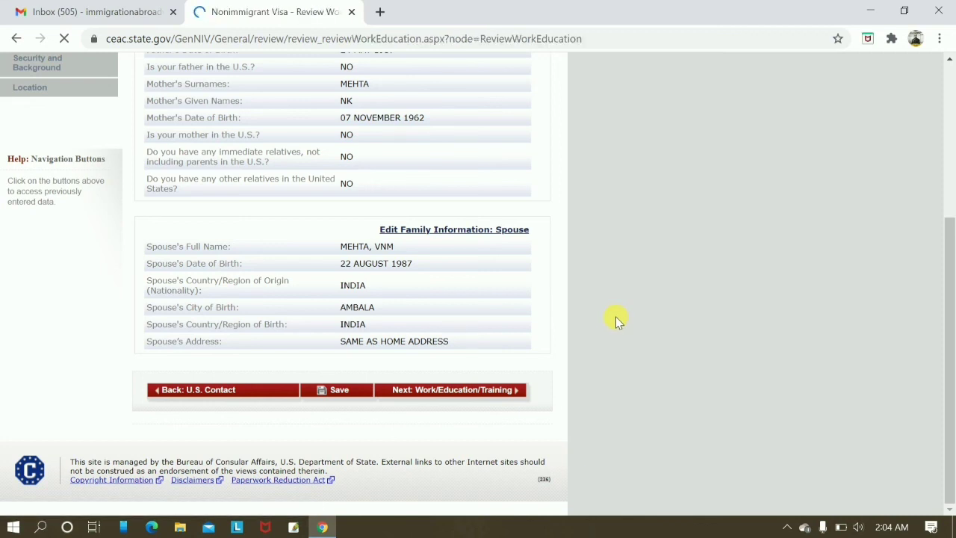
scroll(616, 317, "down", 7)
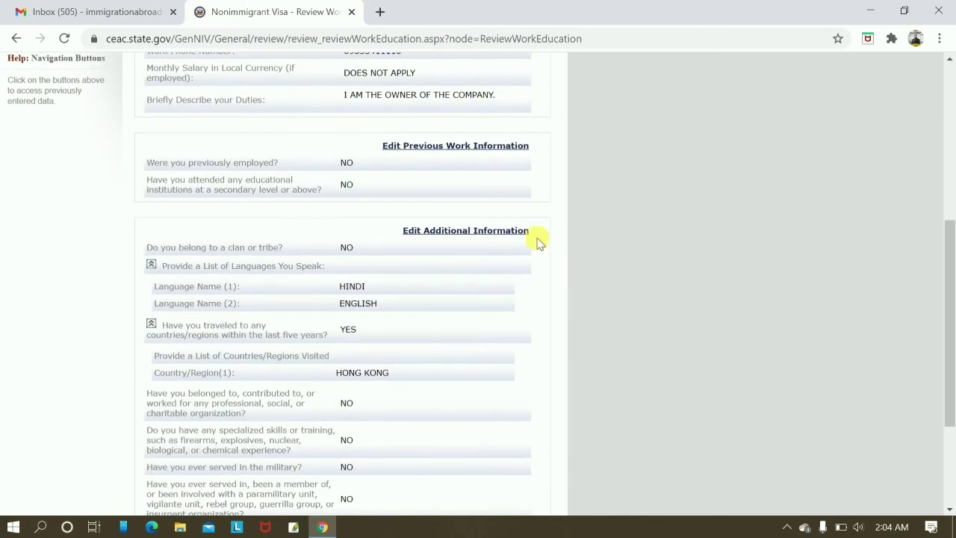
left_click(473, 394)
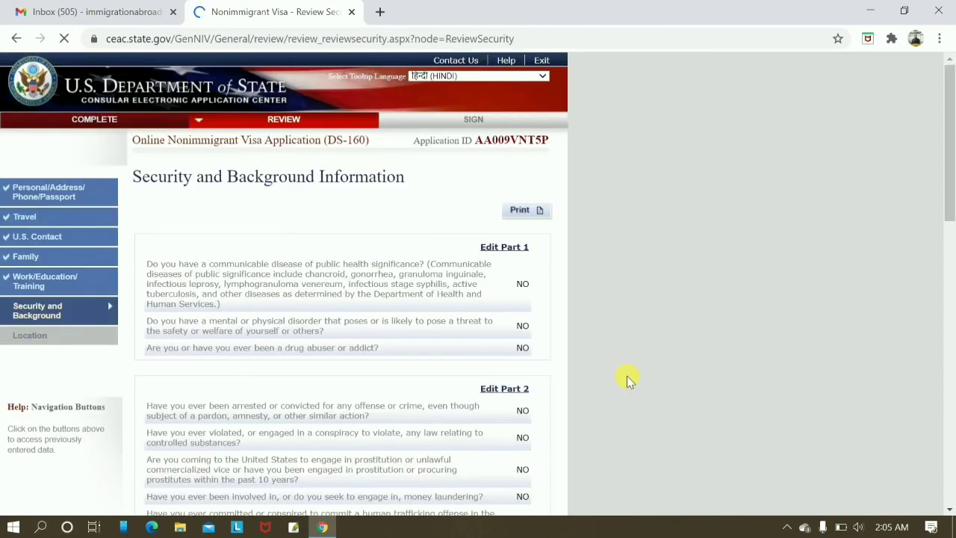
scroll(626, 376, "down", 5)
left_click(486, 398)
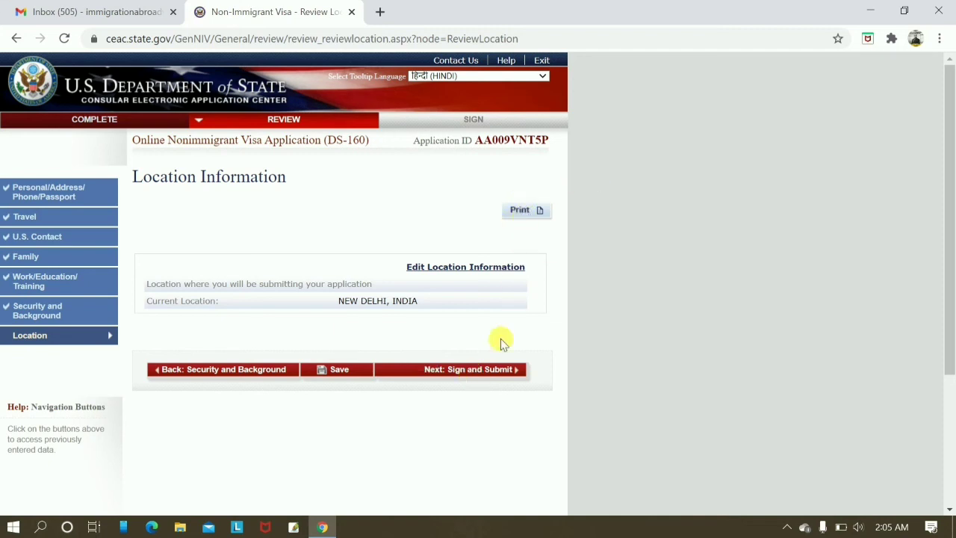
left_click(481, 371)
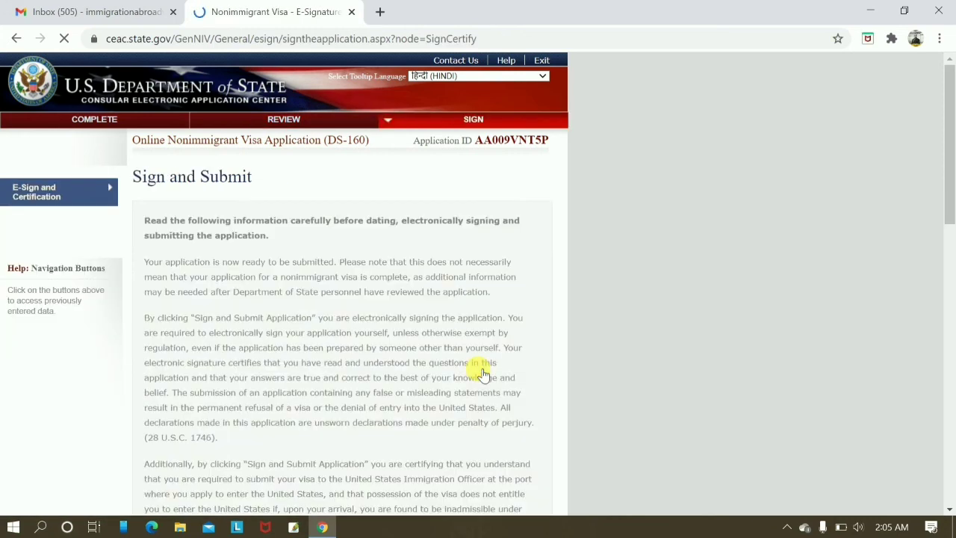
Read the Sign and Submit certification text and attempt to sign and submit the application.
scroll(481, 374, "down", 15)
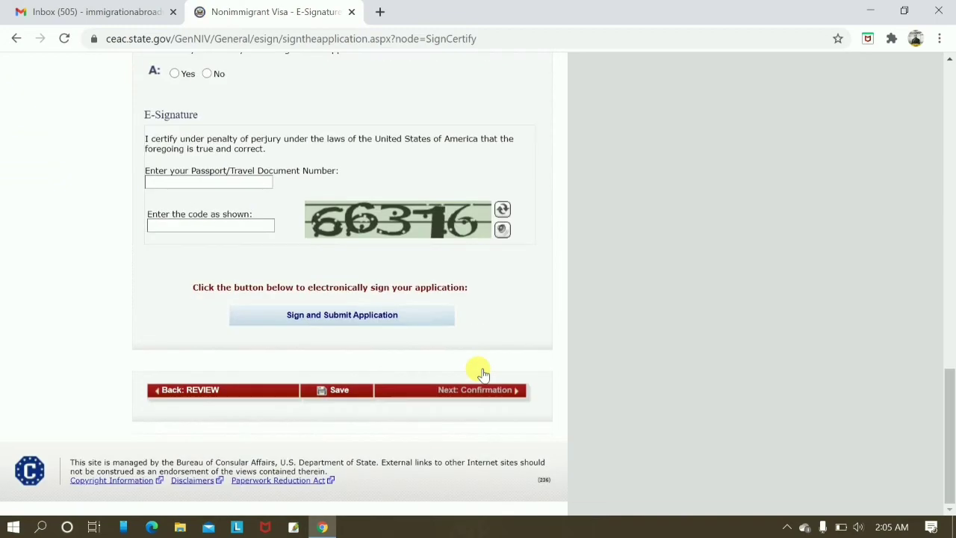
scroll(482, 373, "up", 8)
scroll(482, 374, "up", 10)
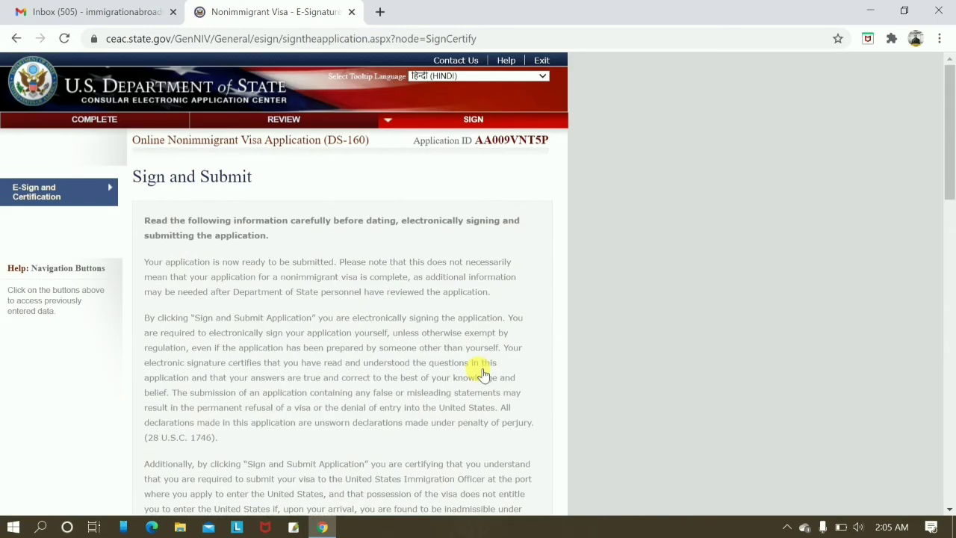
scroll(482, 373, "down", 15)
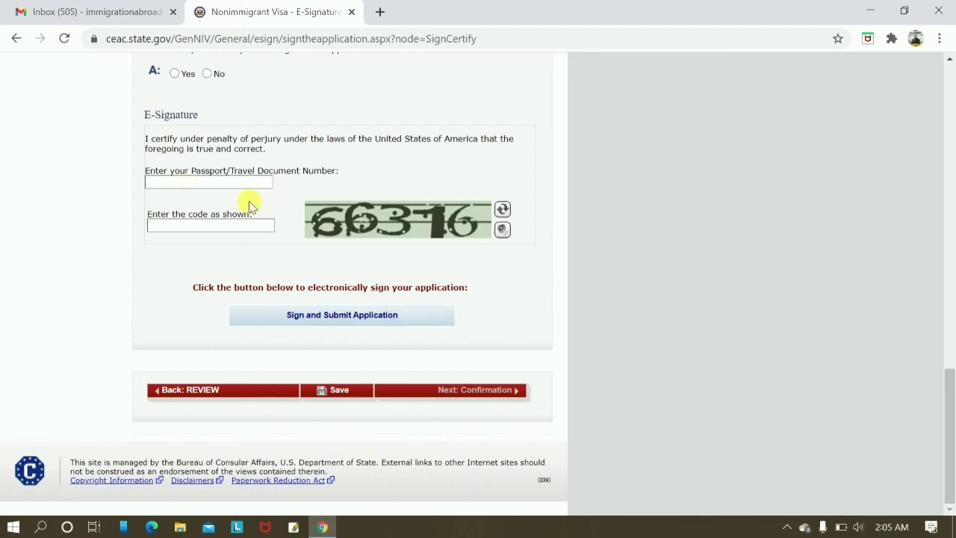
left_click(358, 320)
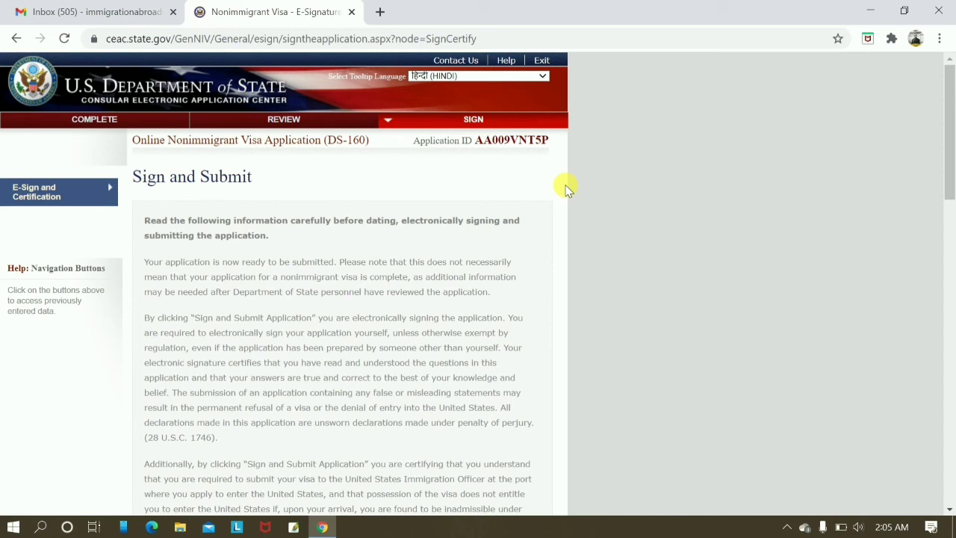
scroll(566, 189, "down", 15)
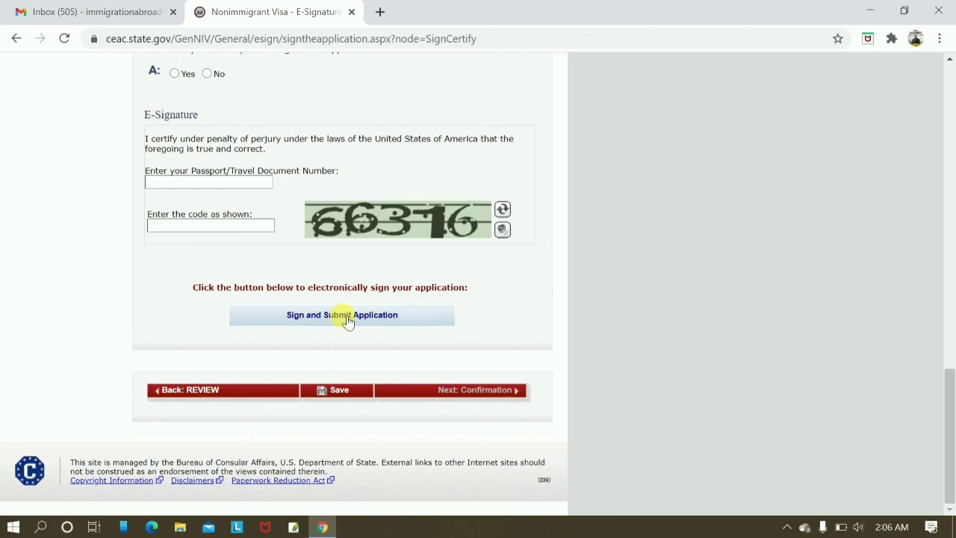
scroll(631, 413, "up", 15)
scroll(632, 417, "up", 1)
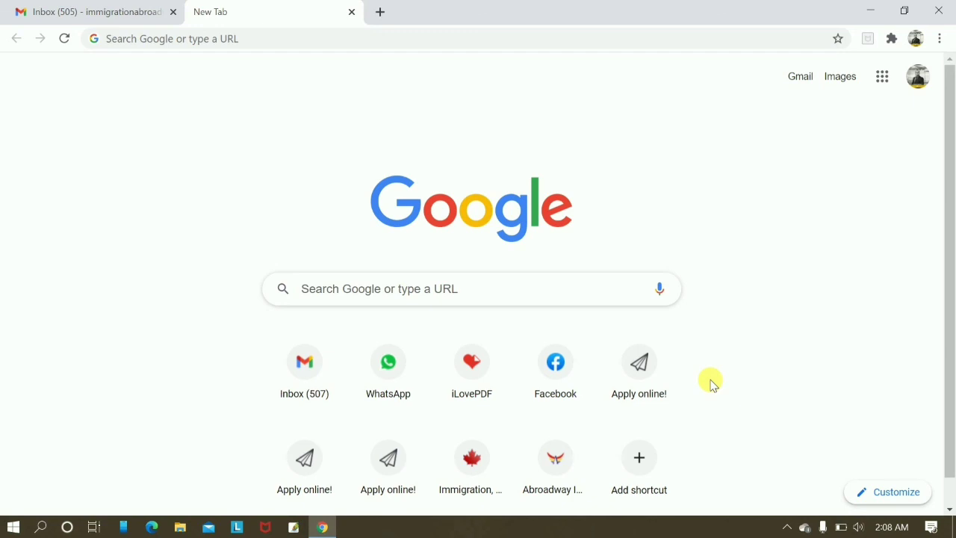
Search Google for 'us travel docs'.
left_click(291, 47)
type("us ")
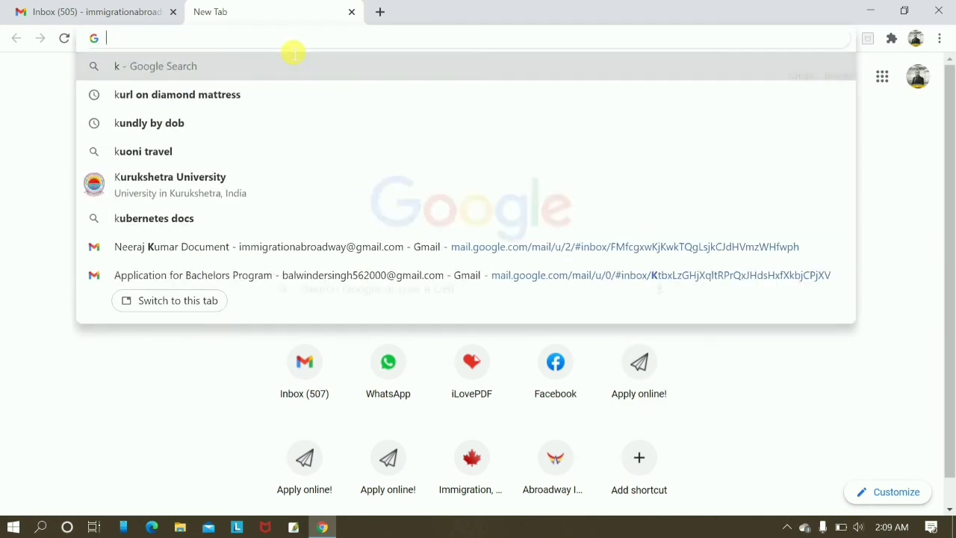
type("tra")
key("Return")
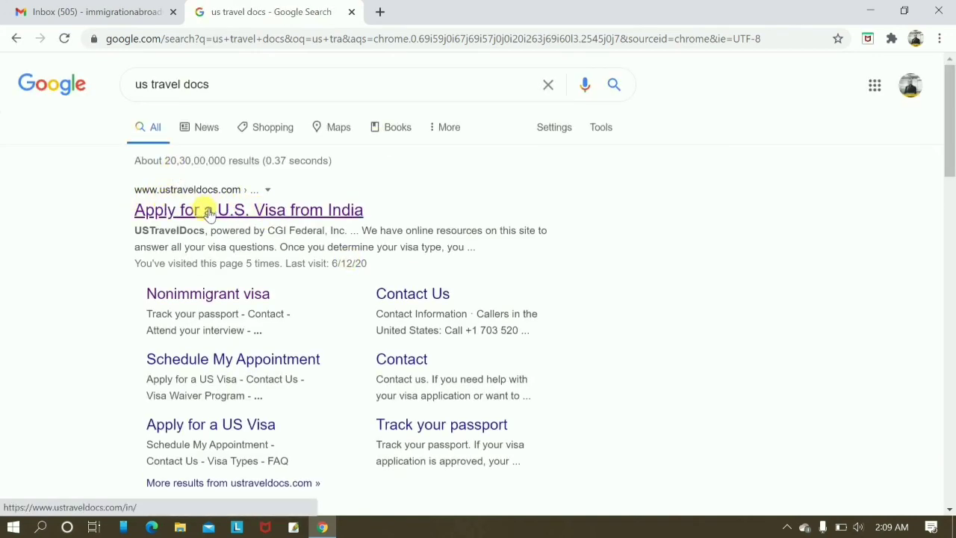
Open the USTravelDocs India visa site from the search results and go to its Nonimmigrant Visa page.
left_click(210, 213)
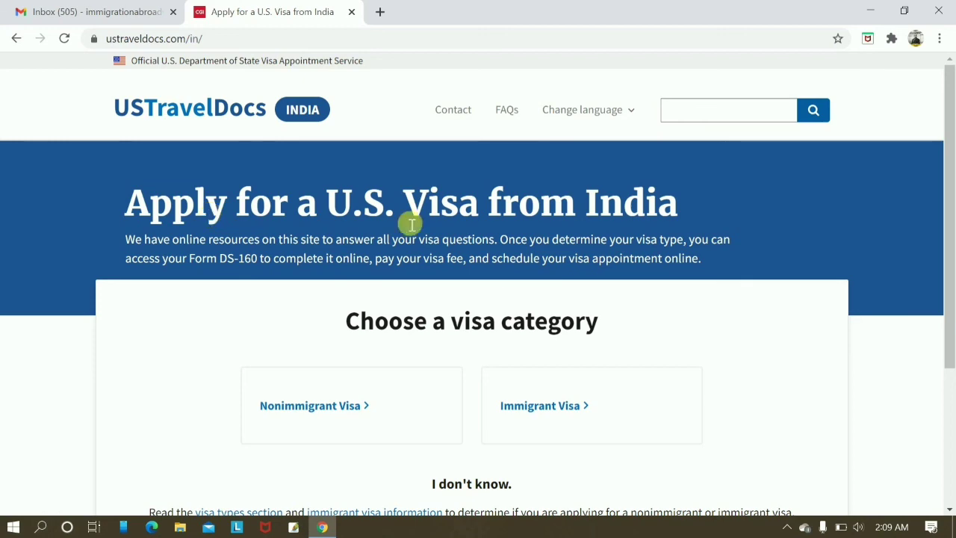
scroll(496, 338, "down", 2)
scroll(634, 229, "up", 3)
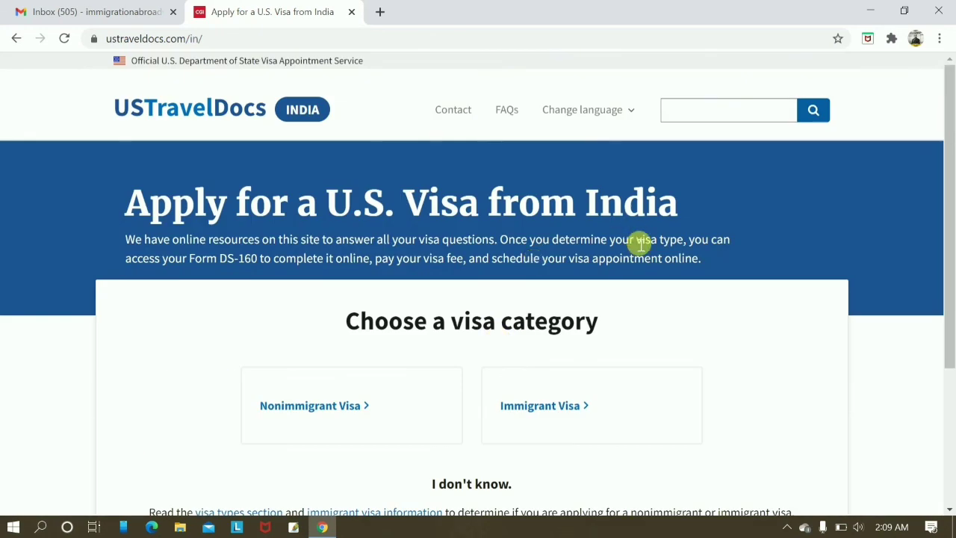
scroll(637, 244, "down", 1)
scroll(638, 243, "down", 1)
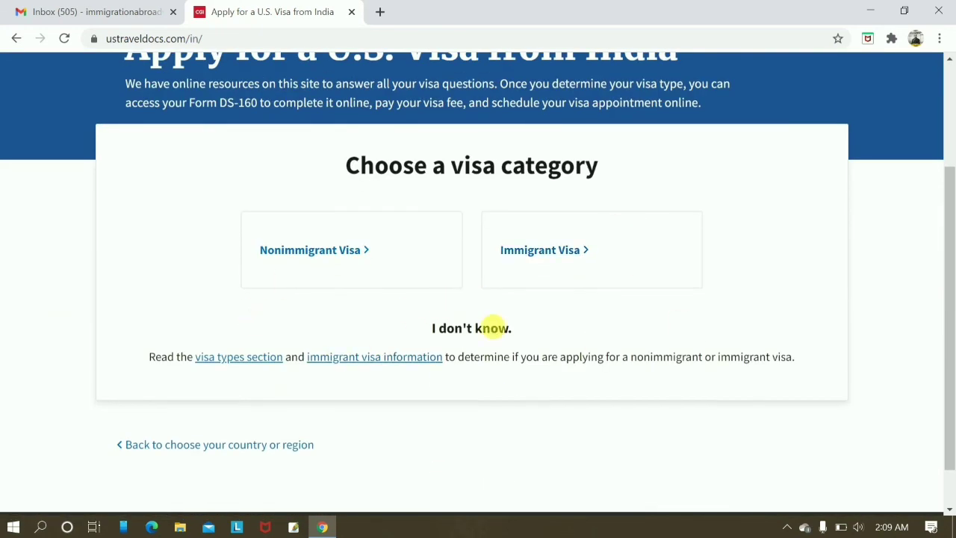
left_click(284, 257)
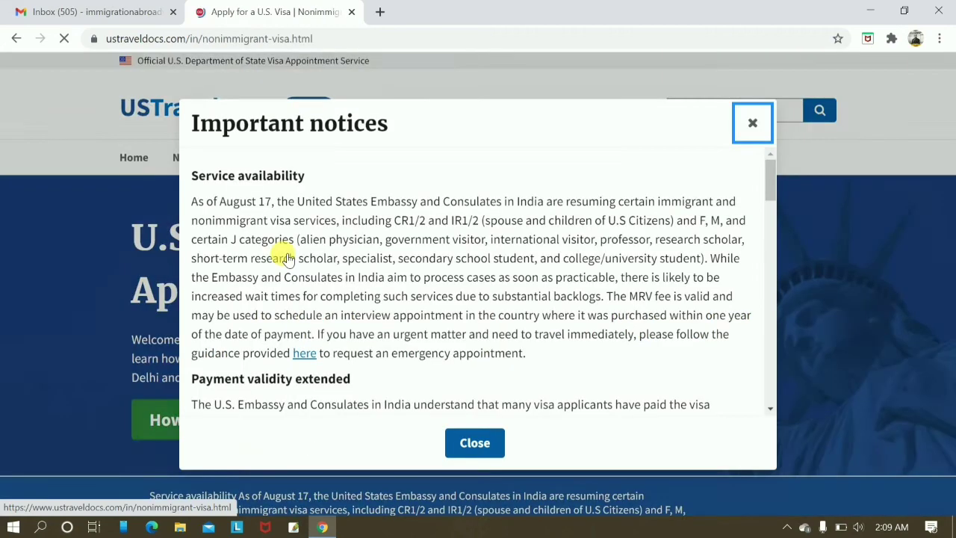
Dismiss the Important notices and follow Schedule your appointment to the CGI Federal sign-in page.
left_click(476, 443)
scroll(542, 229, "down", 3)
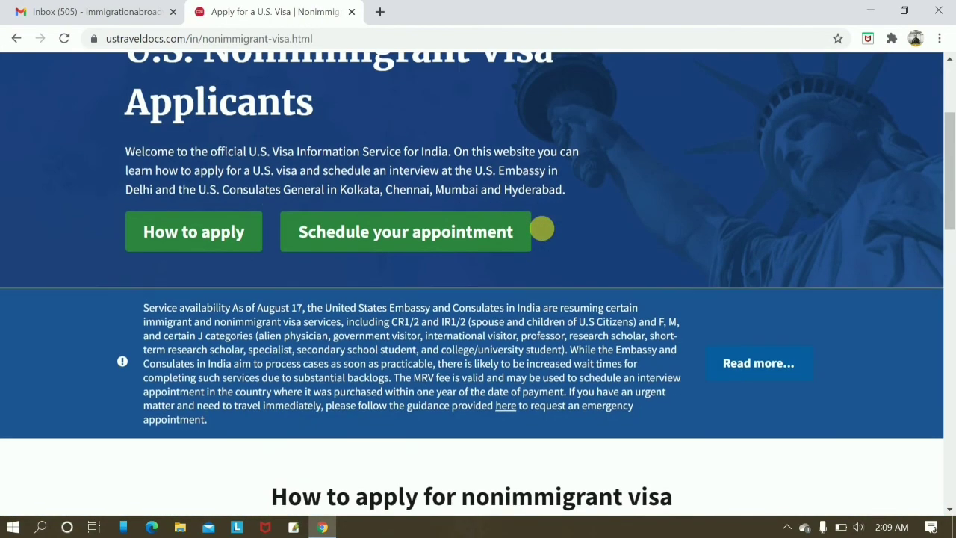
left_click(393, 236)
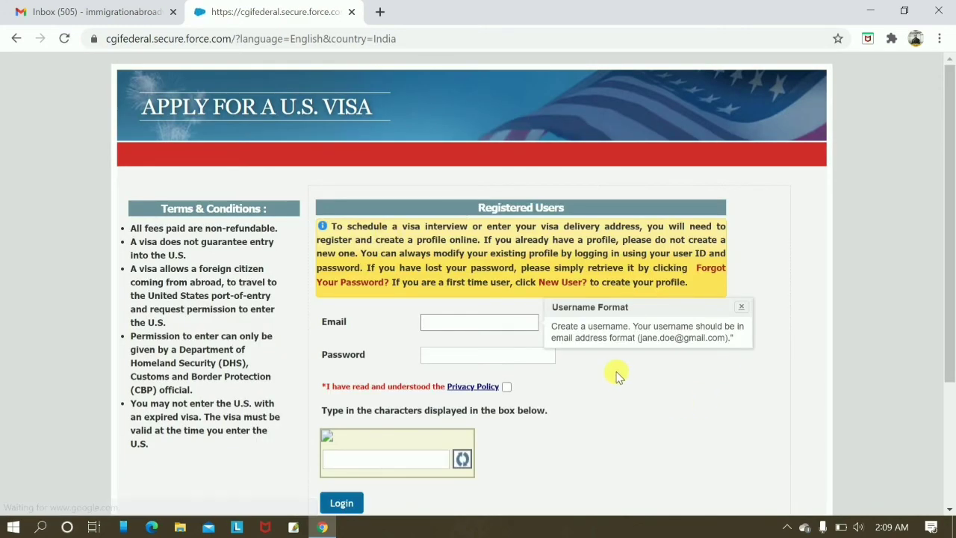
Use the New User? link under Login to reach the blank New User Registration – India form.
scroll(617, 376, "down", 3)
scroll(626, 247, "up", 3)
scroll(593, 236, "down", 3)
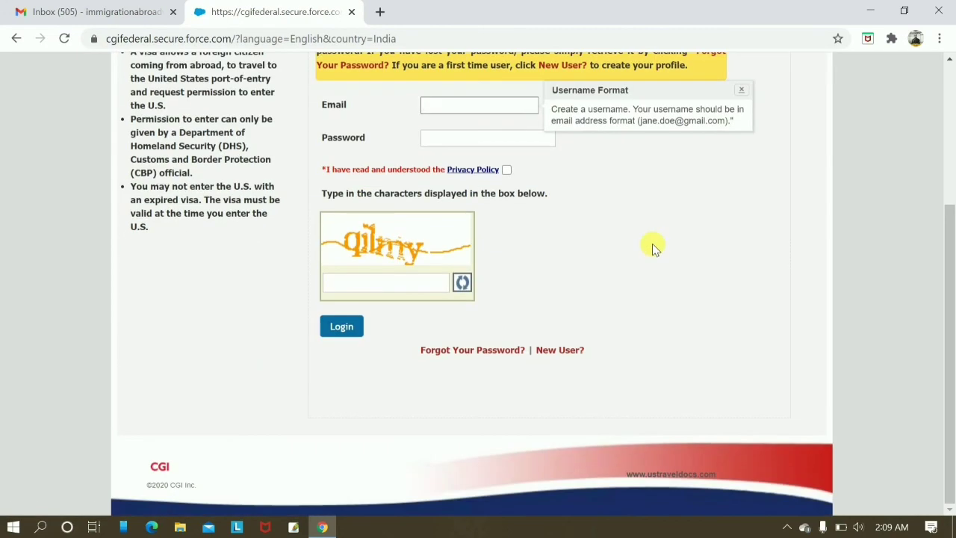
left_click(562, 352)
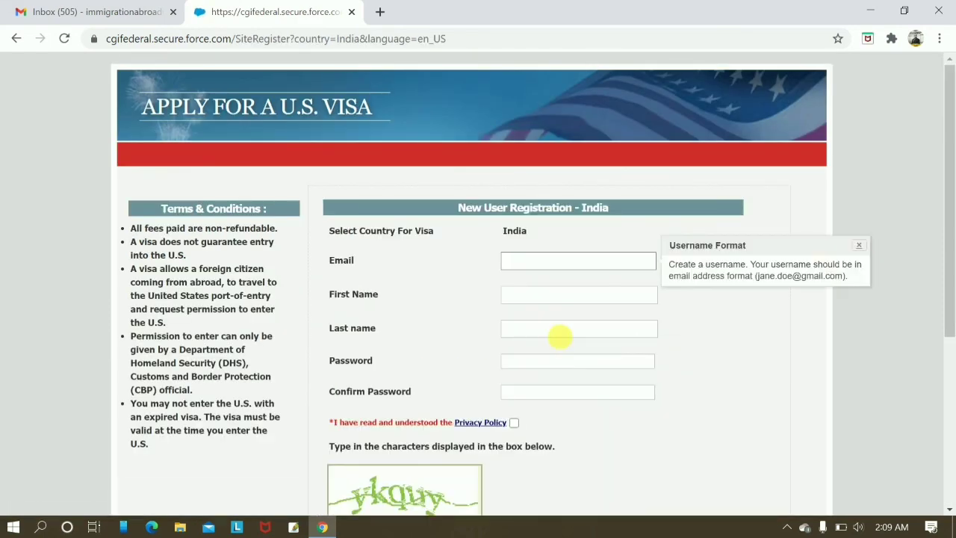
scroll(807, 434, "down", 1)
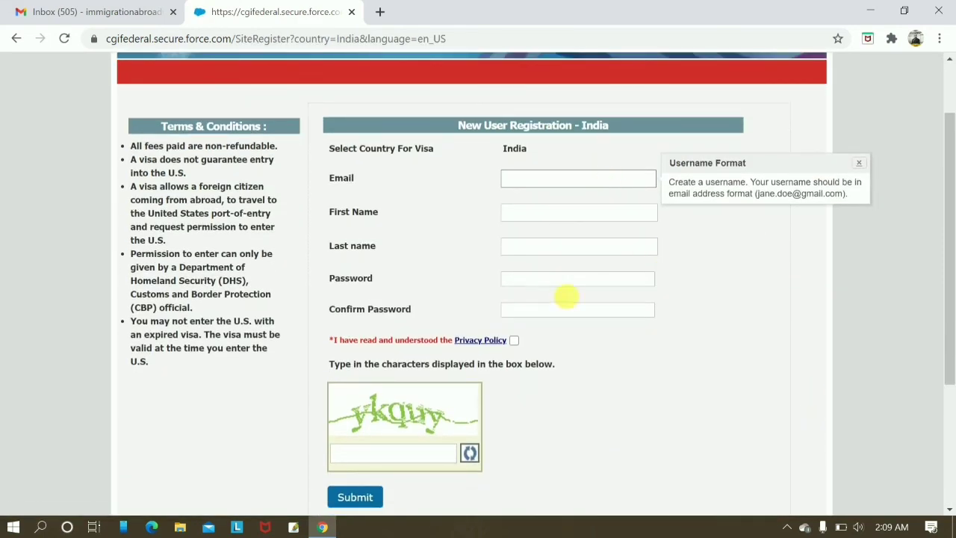
scroll(775, 375, "up", 1)
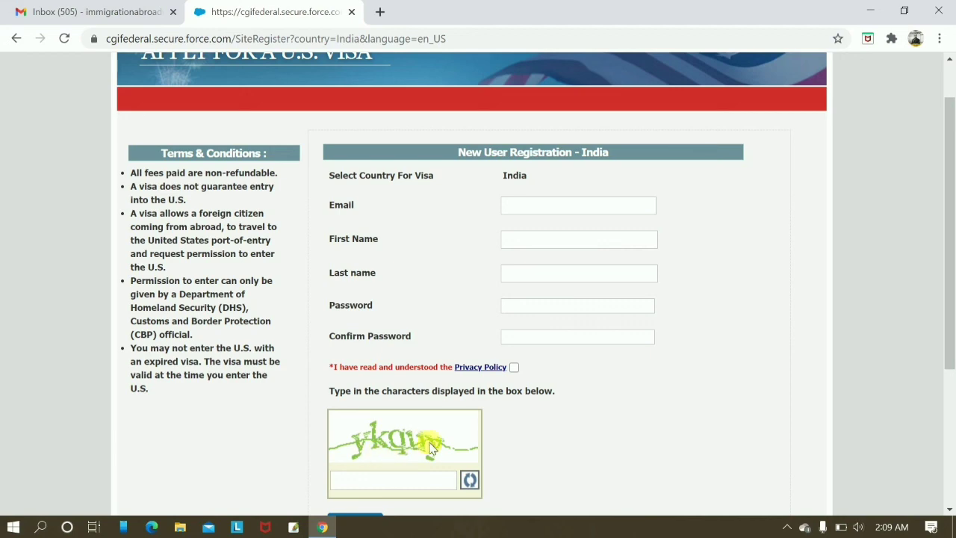
scroll(426, 448, "down", 2)
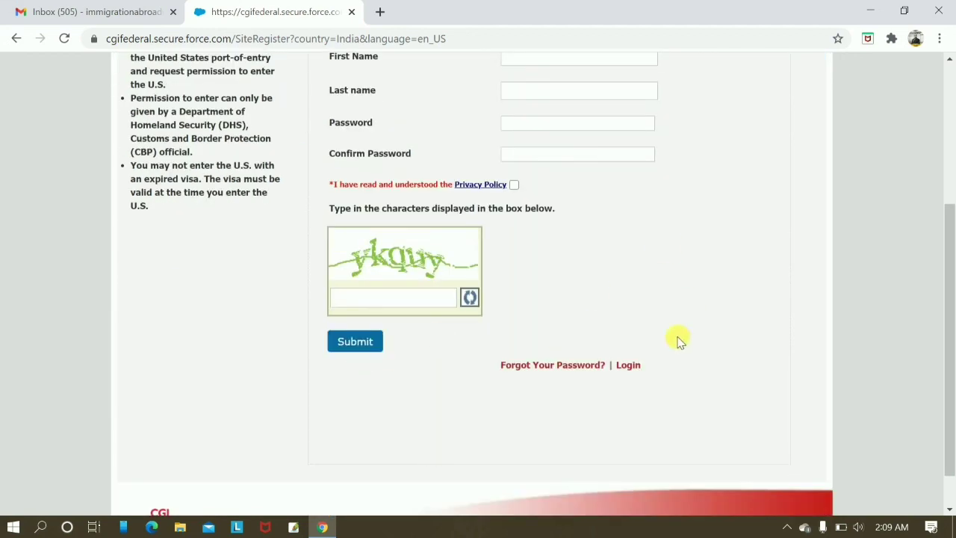